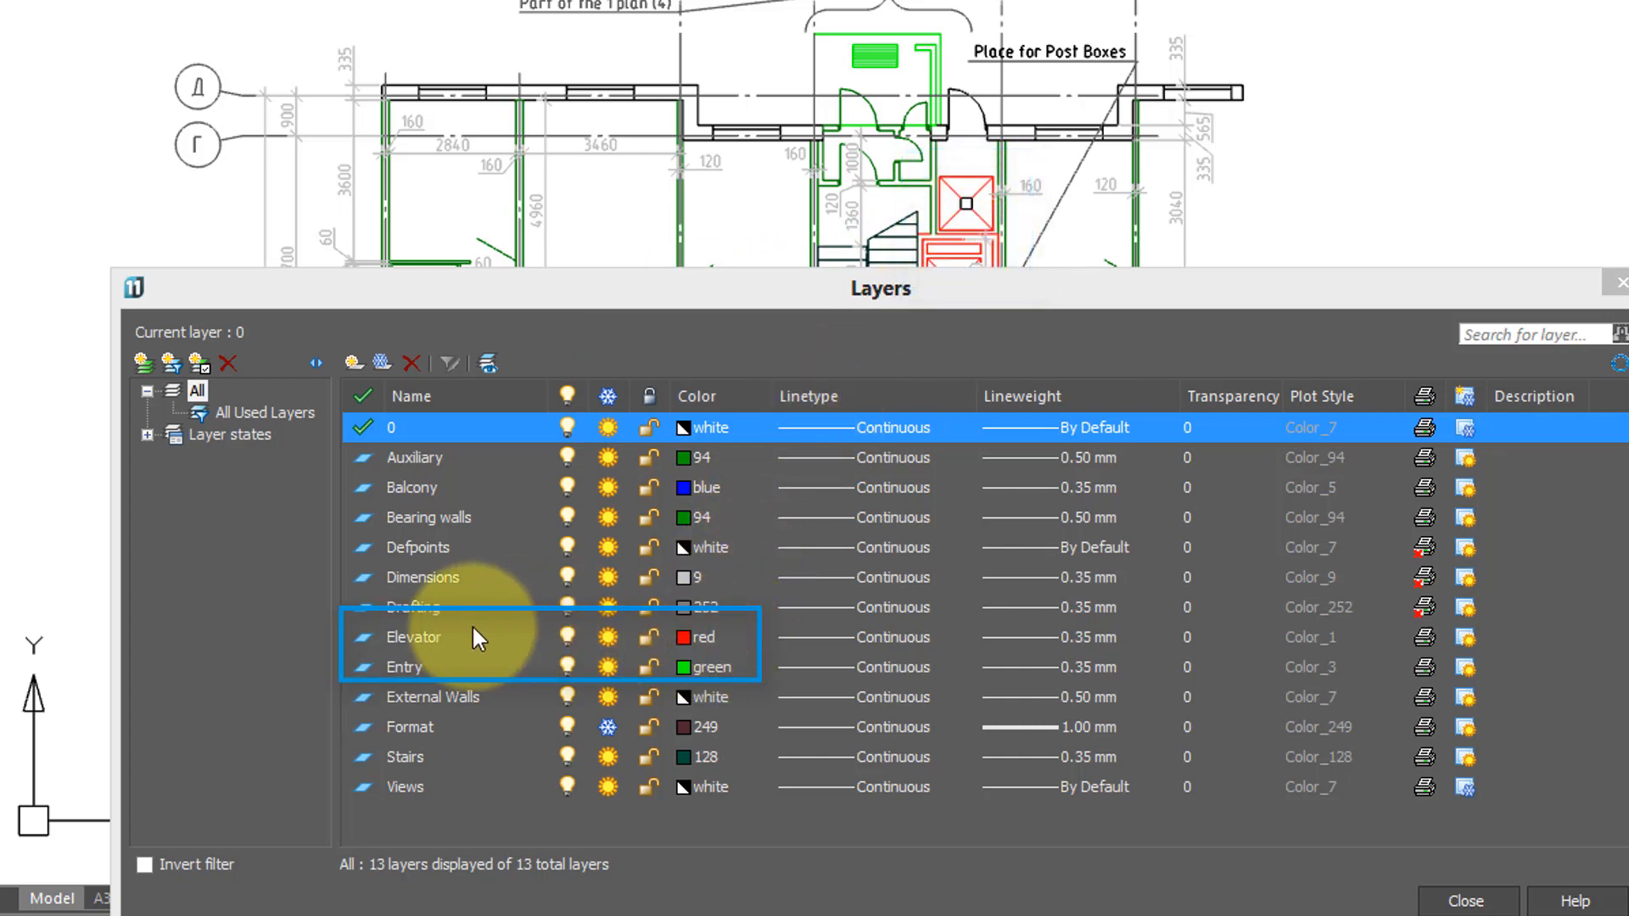
# Step: Change the Elevator layer's color to blue and back to red
pyautogui.click(451, 634)
pyautogui.click(720, 642)
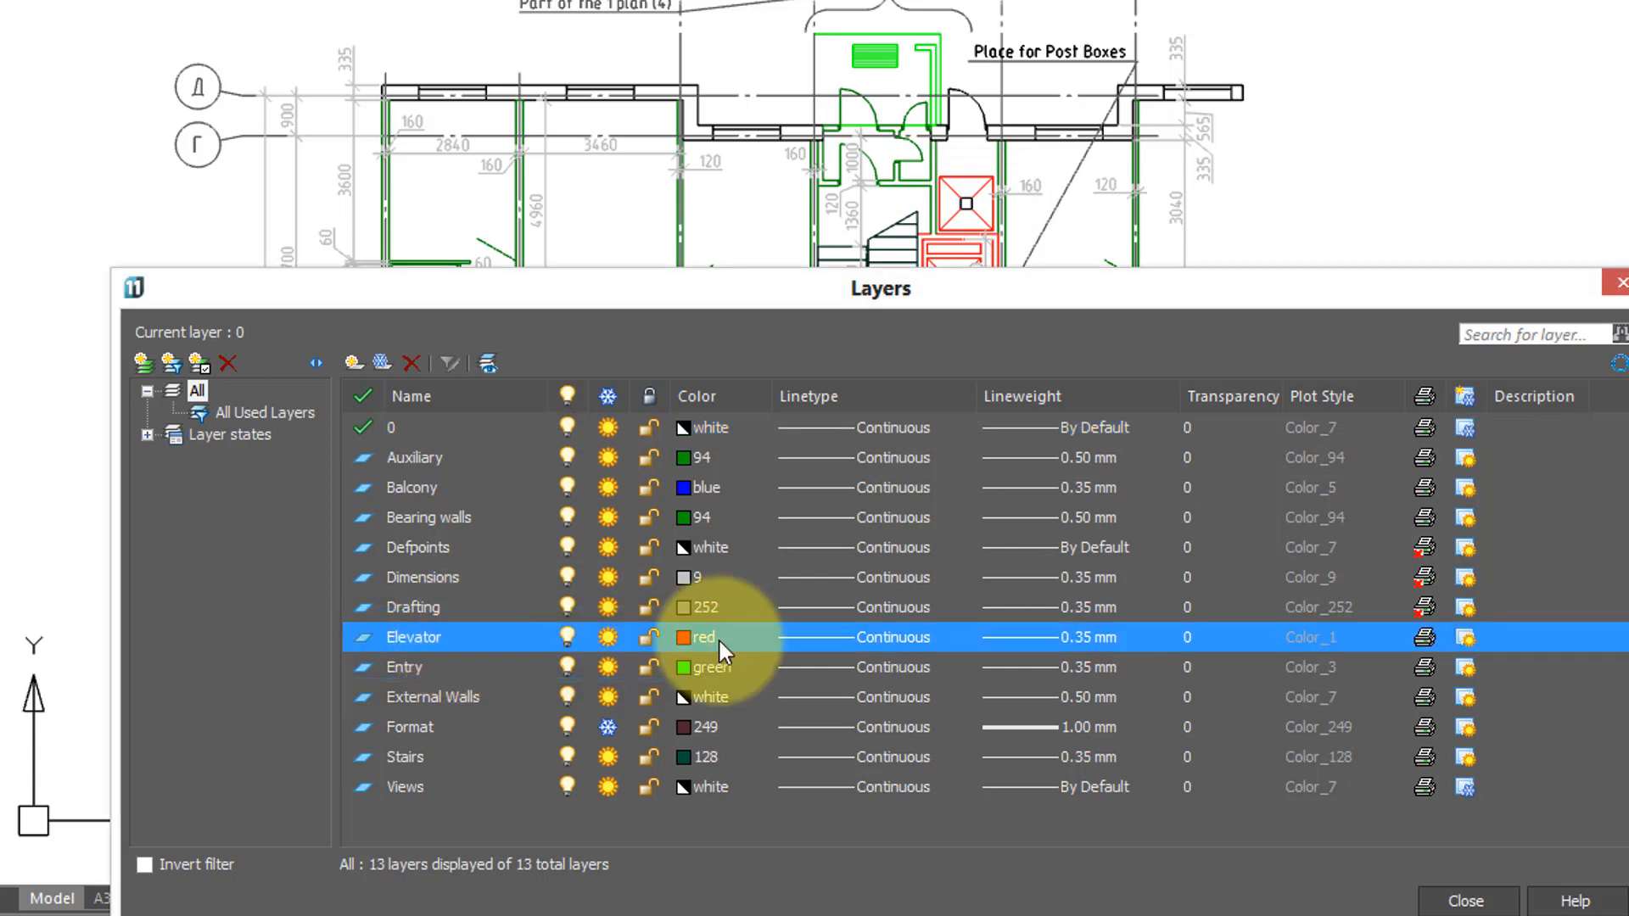
pyautogui.click(718, 637)
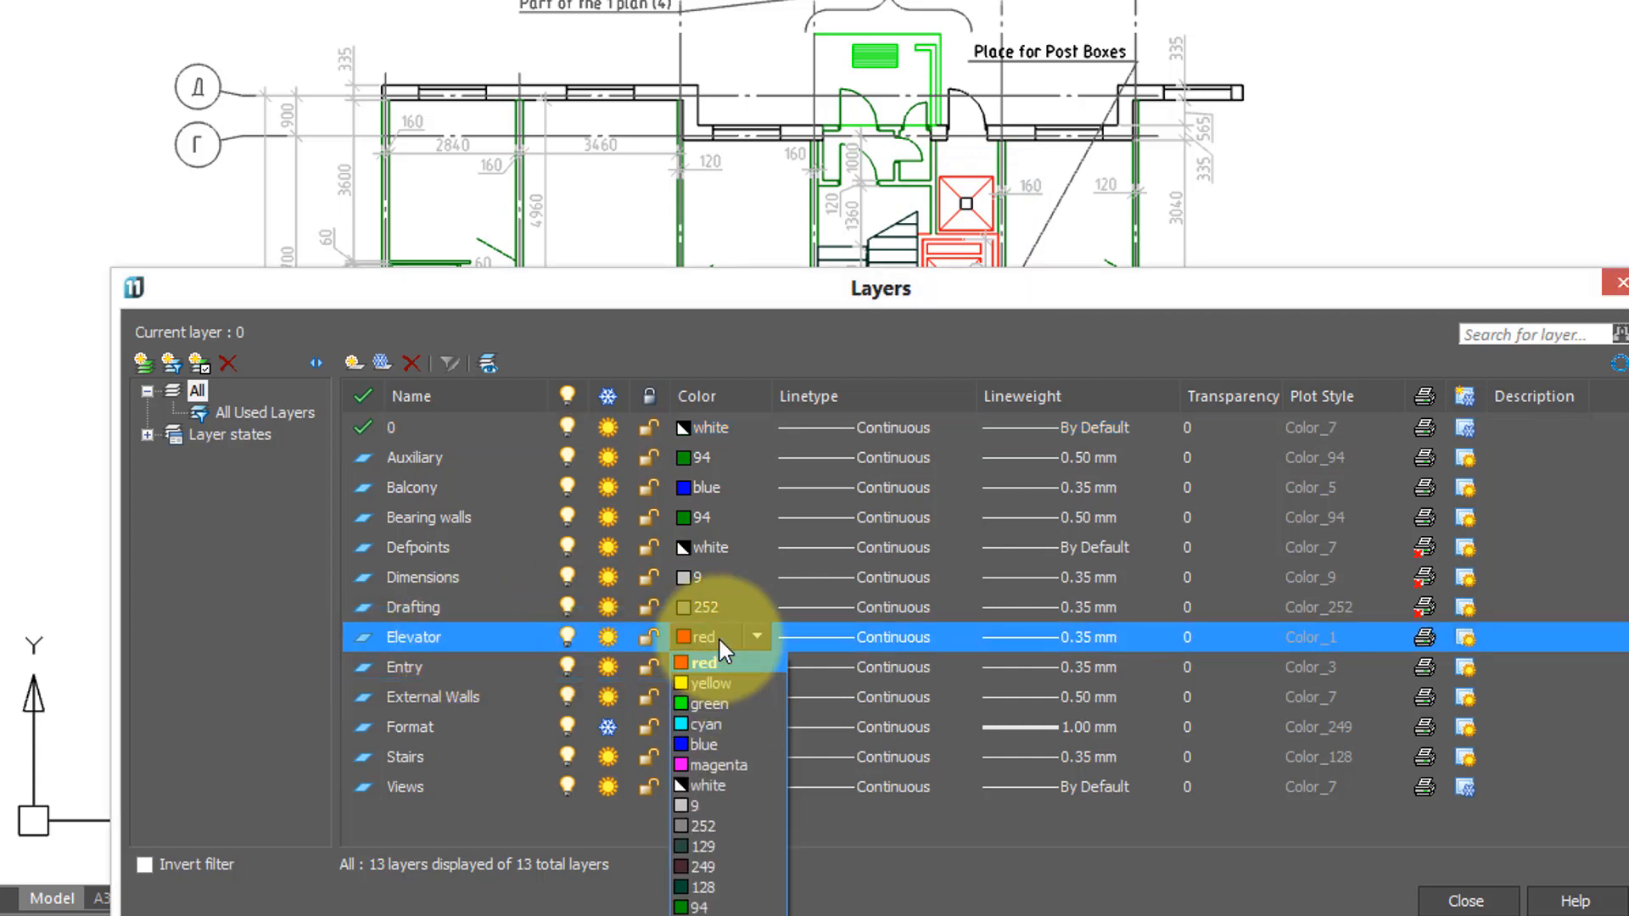
pyautogui.click(715, 740)
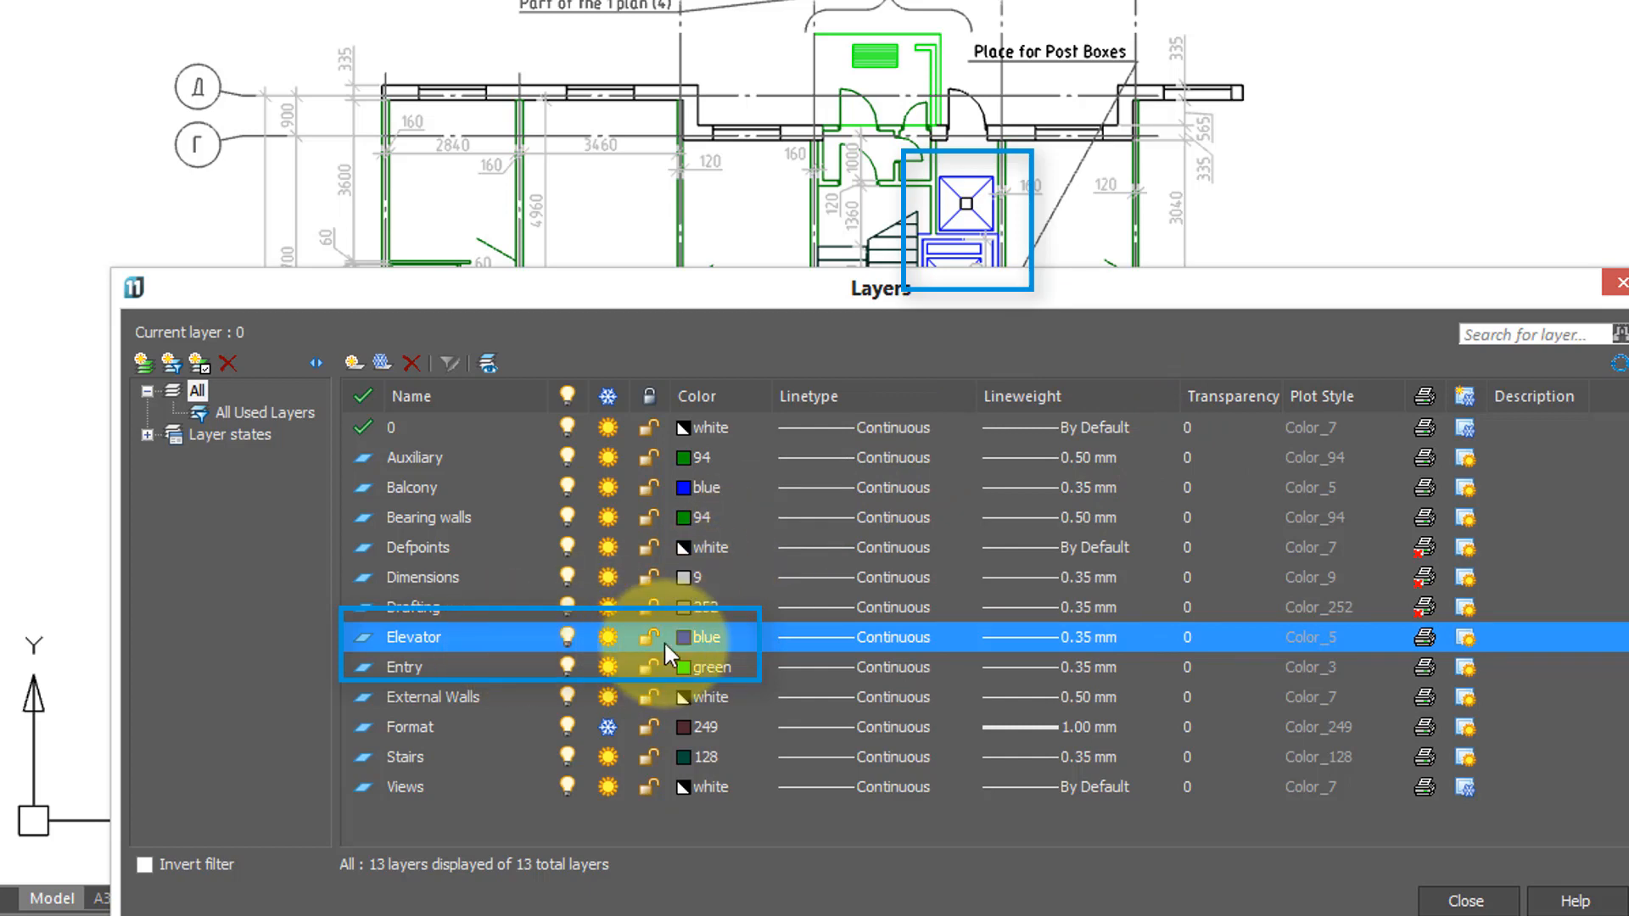
pyautogui.click(691, 636)
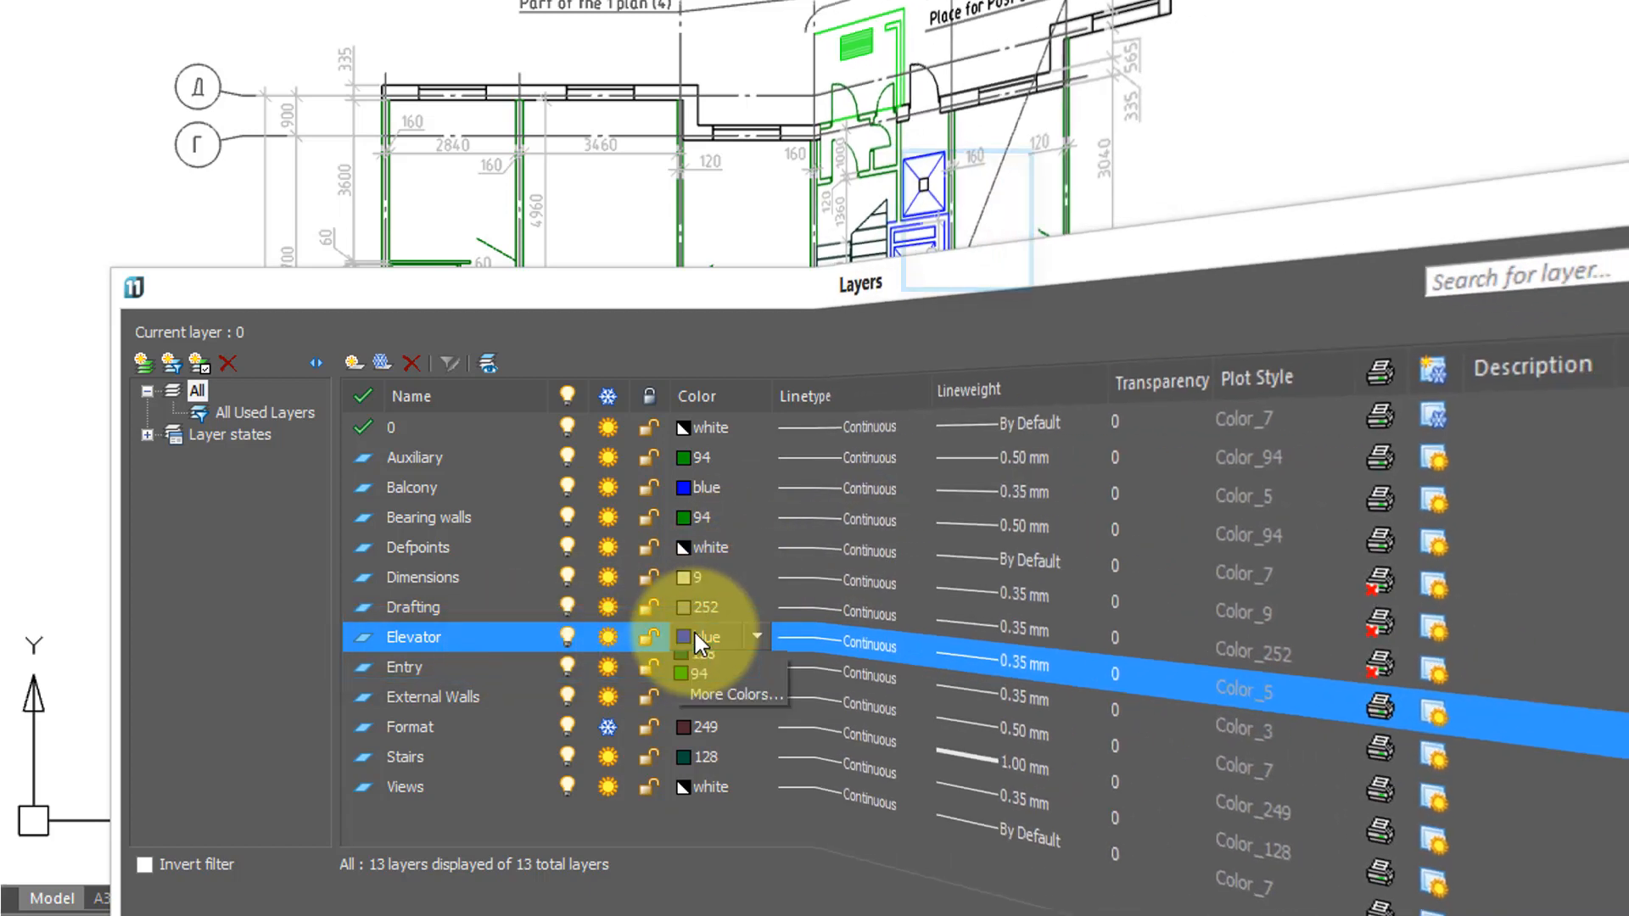
pyautogui.click(711, 659)
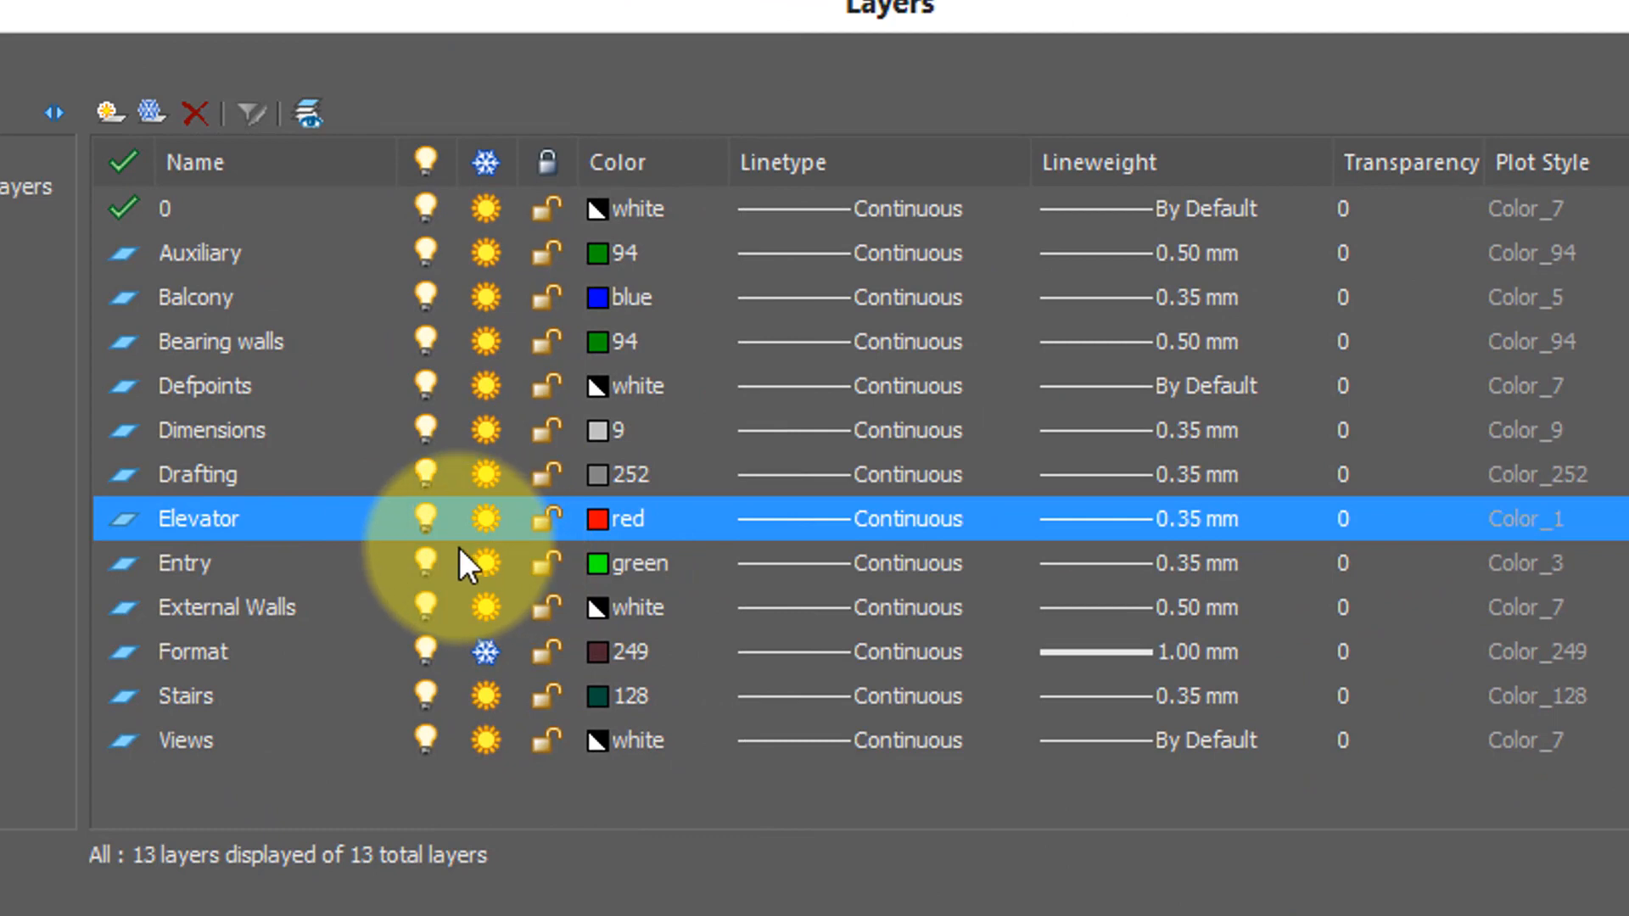
# Step: Toggle the Elevator layer's visibility, freeze and lock states one after another, restoring each to its original state
pyautogui.click(414, 509)
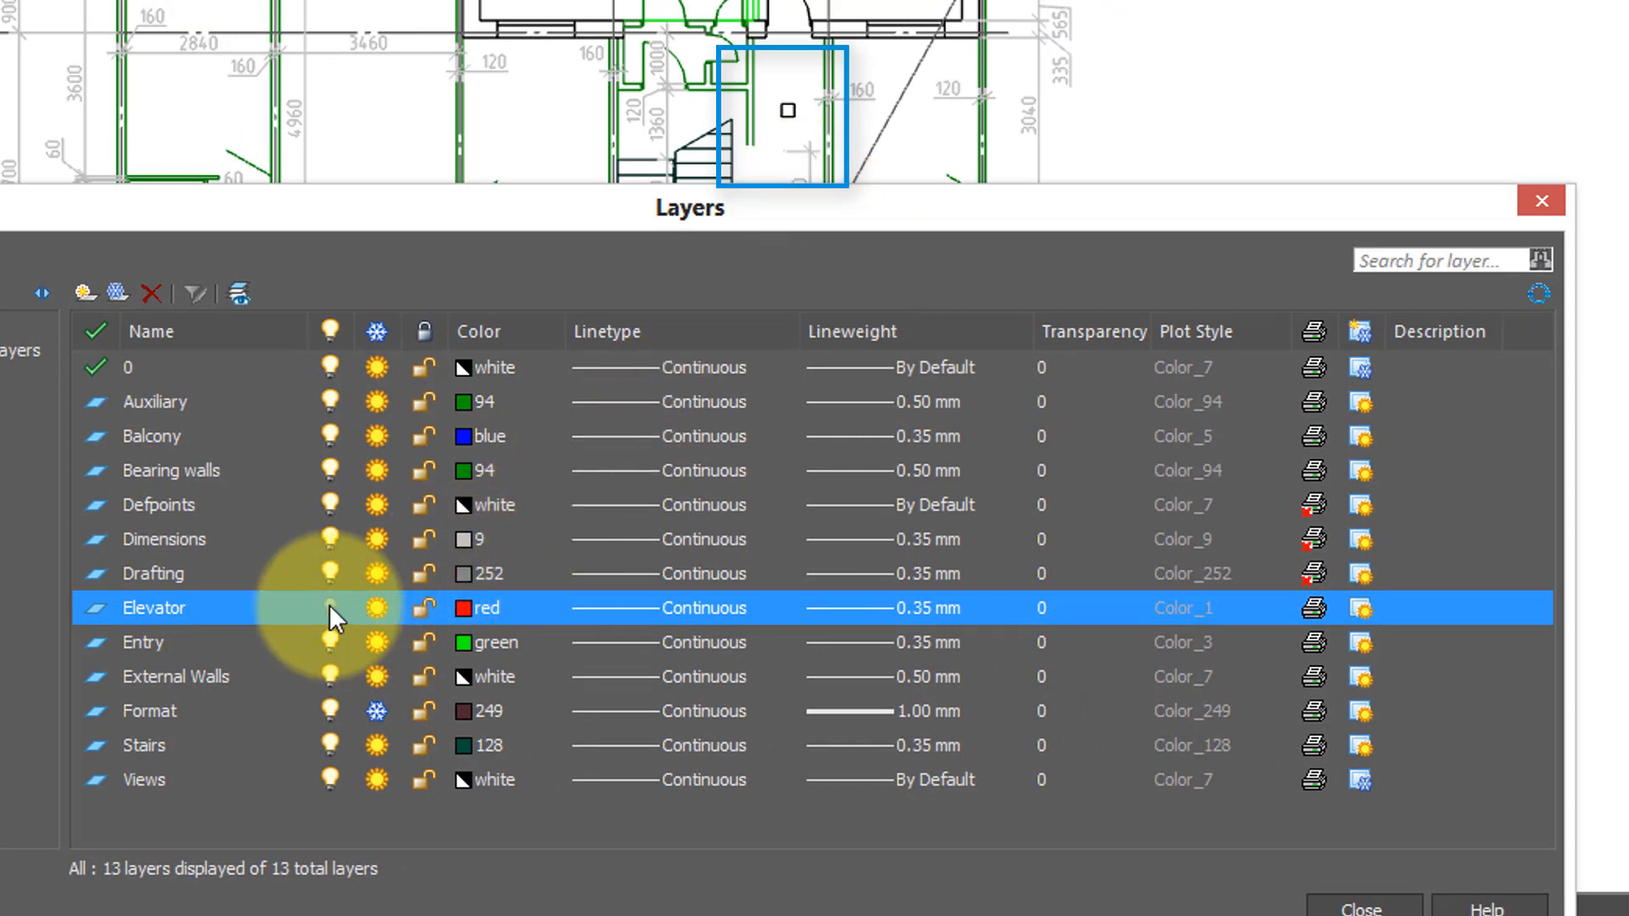
pyautogui.click(329, 606)
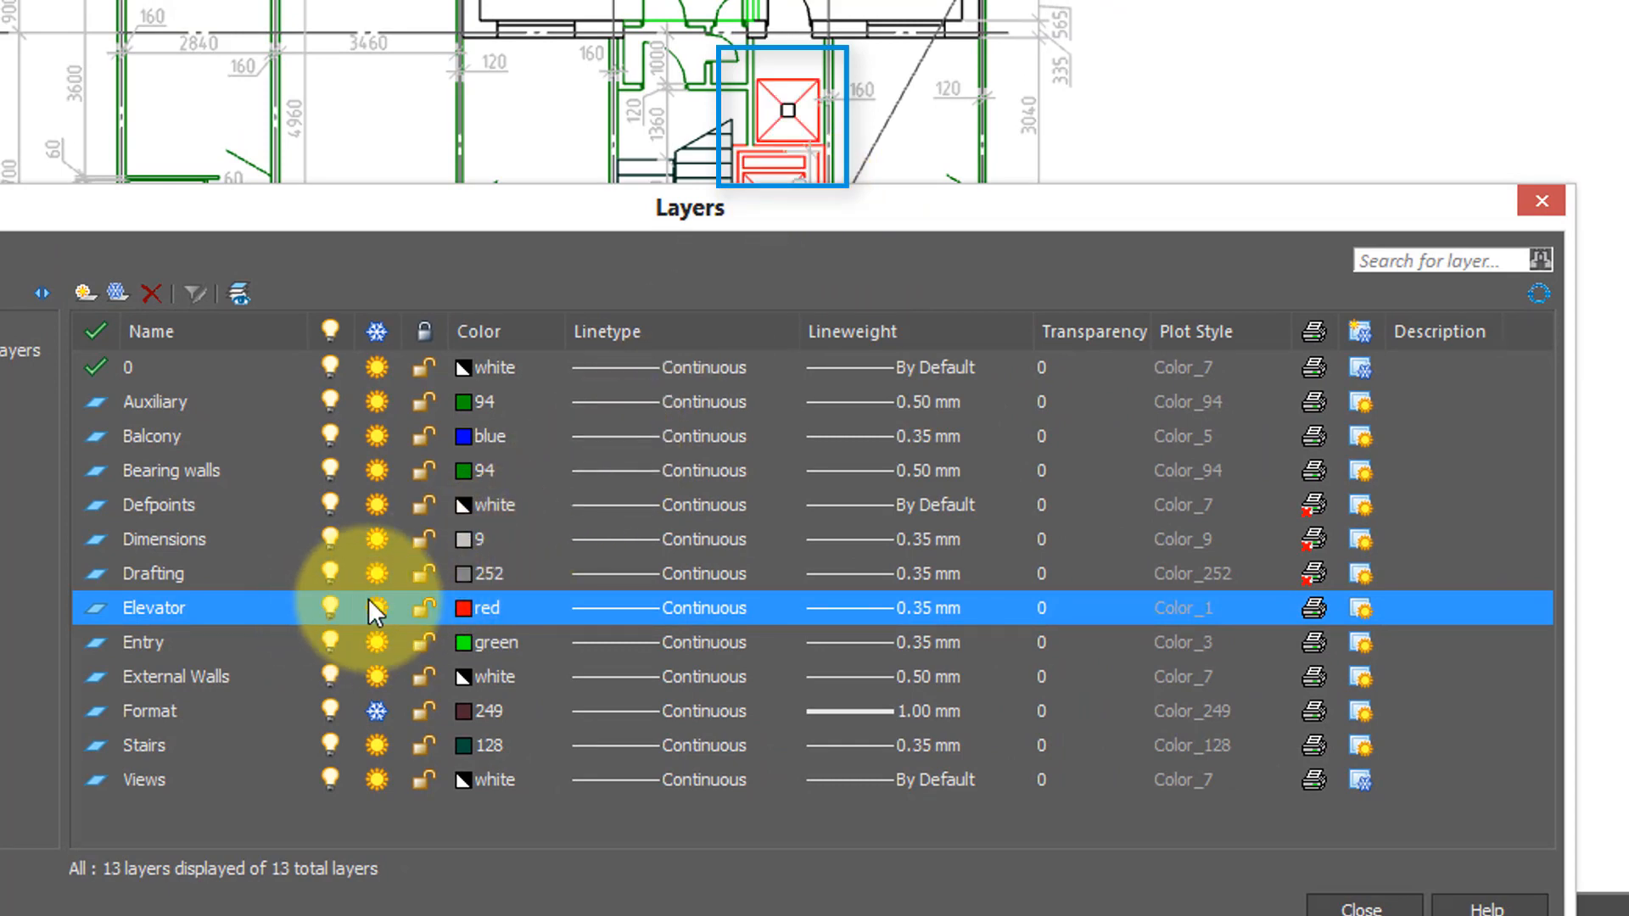
pyautogui.click(378, 608)
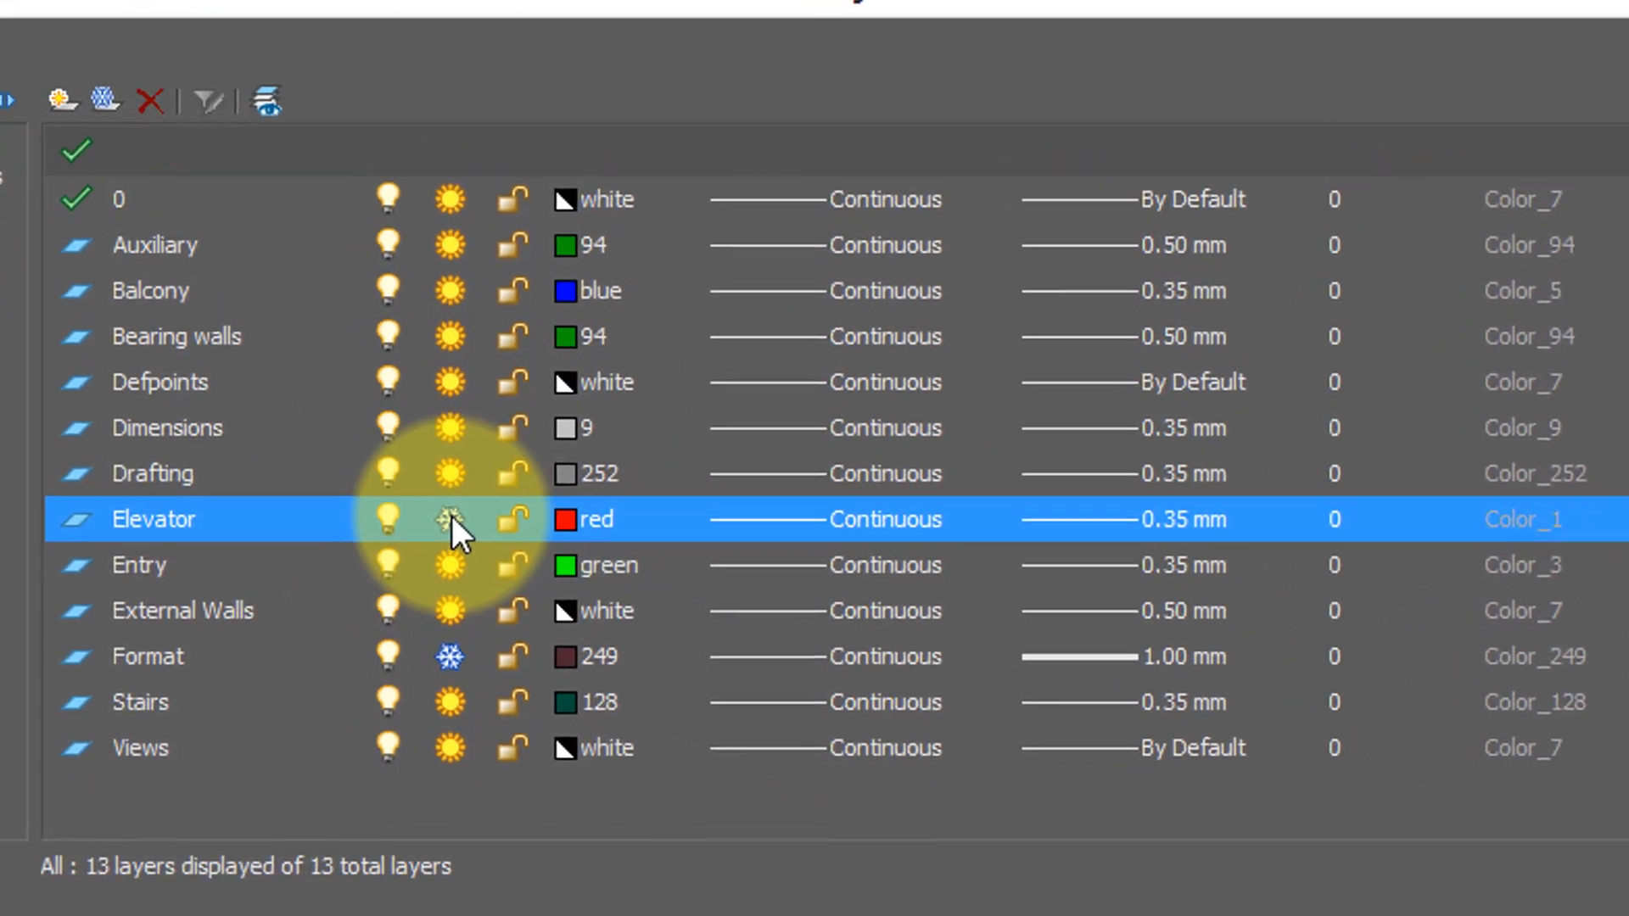
pyautogui.click(449, 519)
pyautogui.click(513, 519)
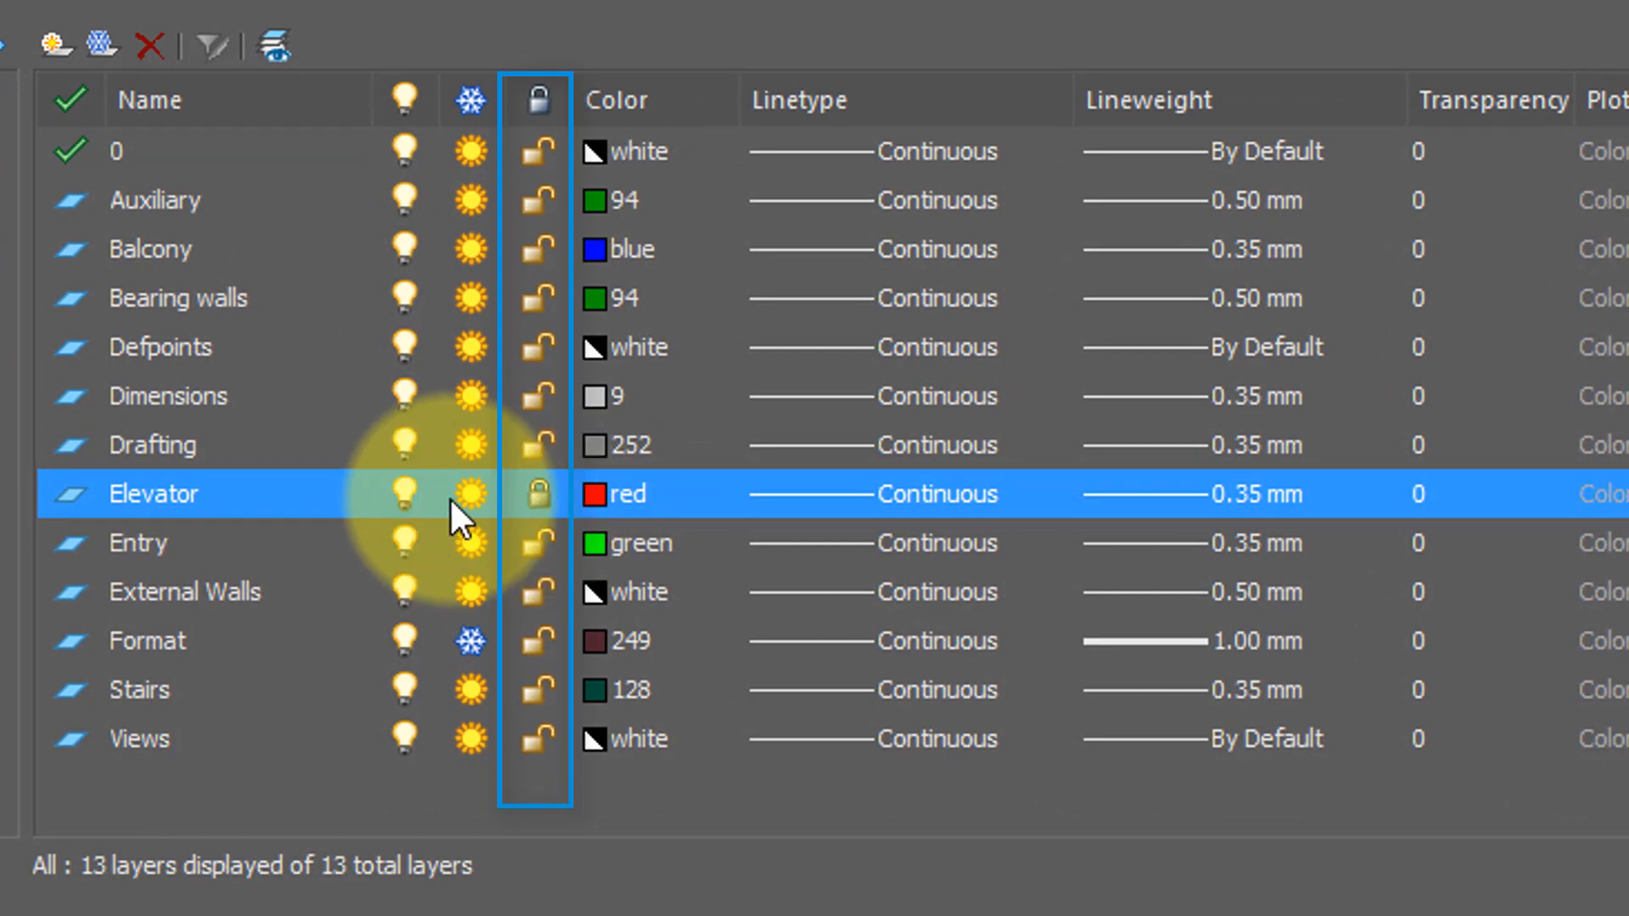
pyautogui.click(540, 492)
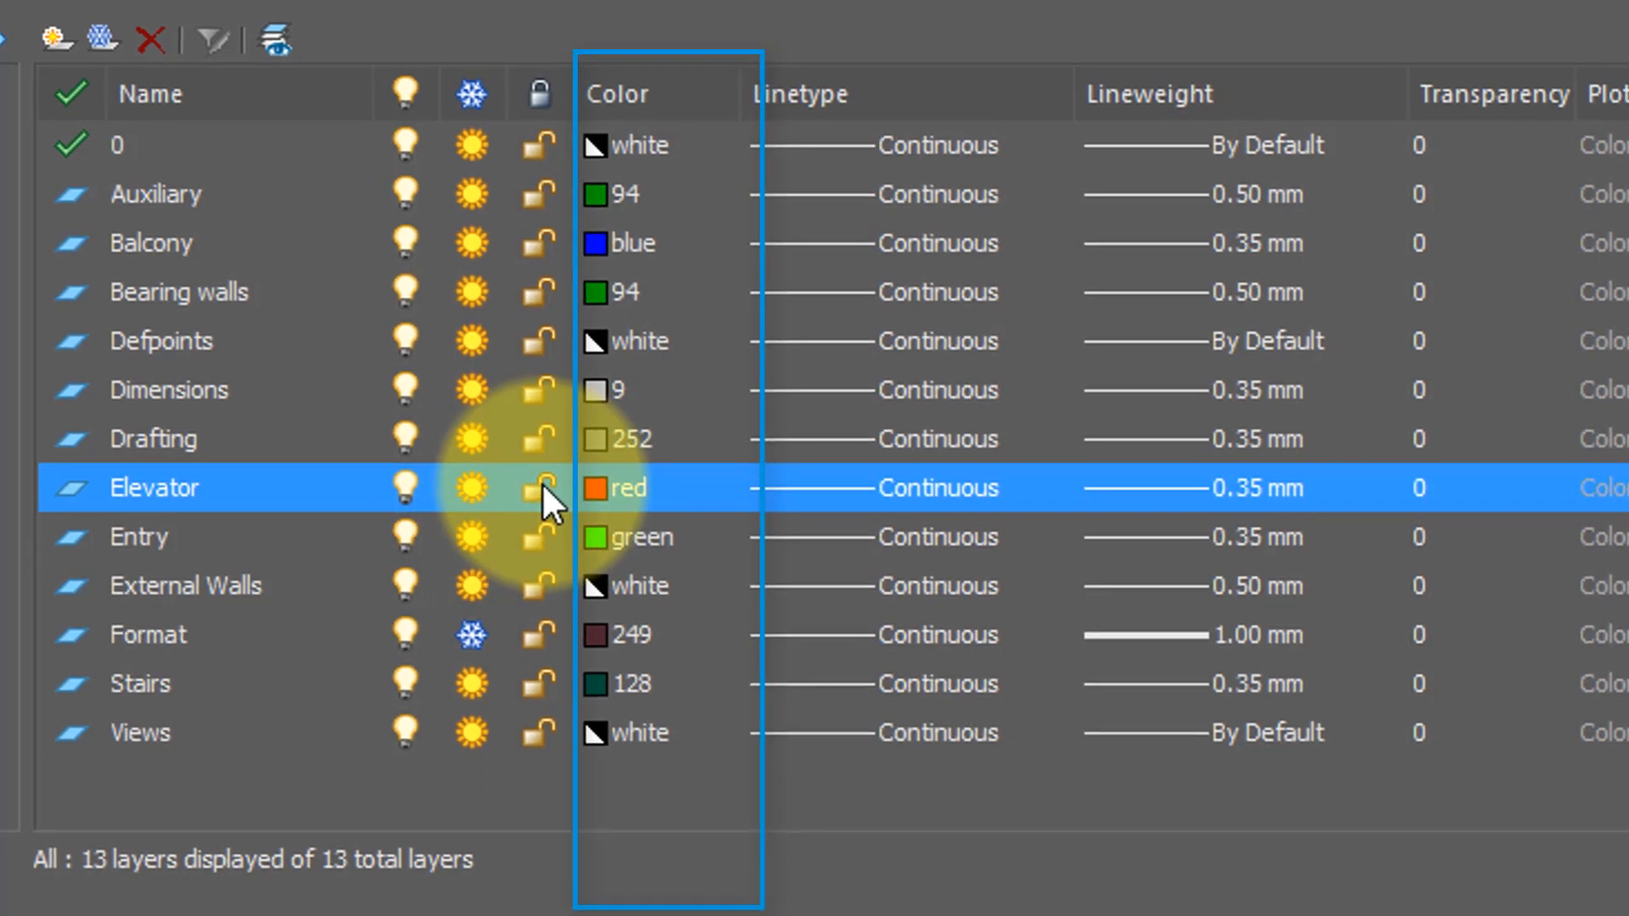
# Step: Examine the additional index and true color options for the Elevator layer, keeping red
pyautogui.click(613, 489)
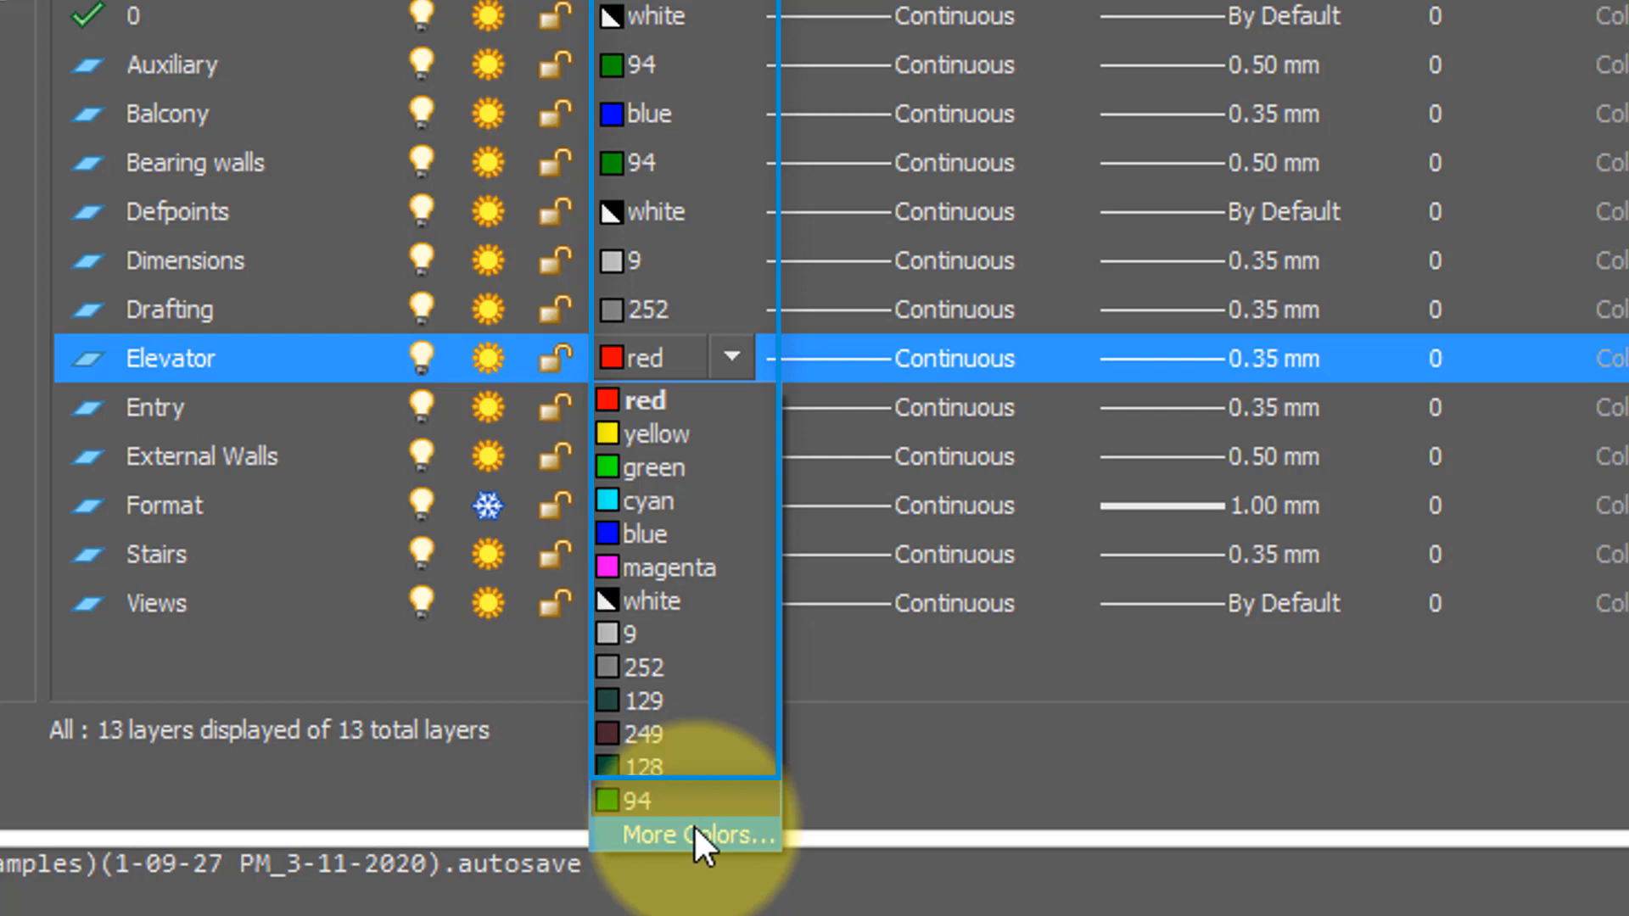
pyautogui.click(695, 835)
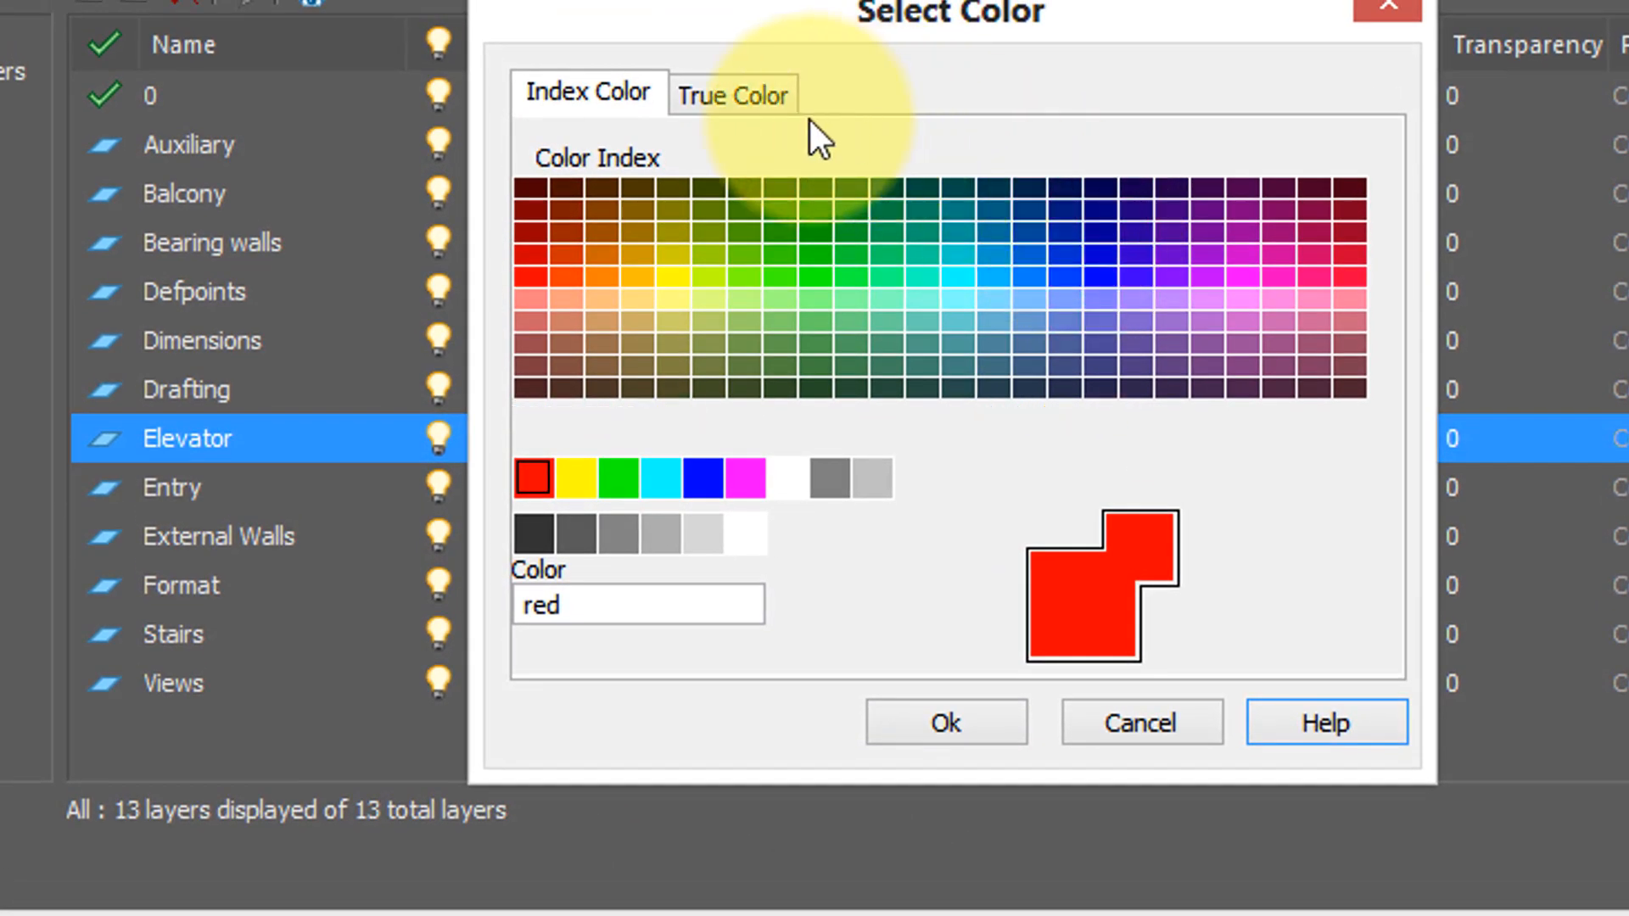
pyautogui.click(739, 56)
pyautogui.click(607, 100)
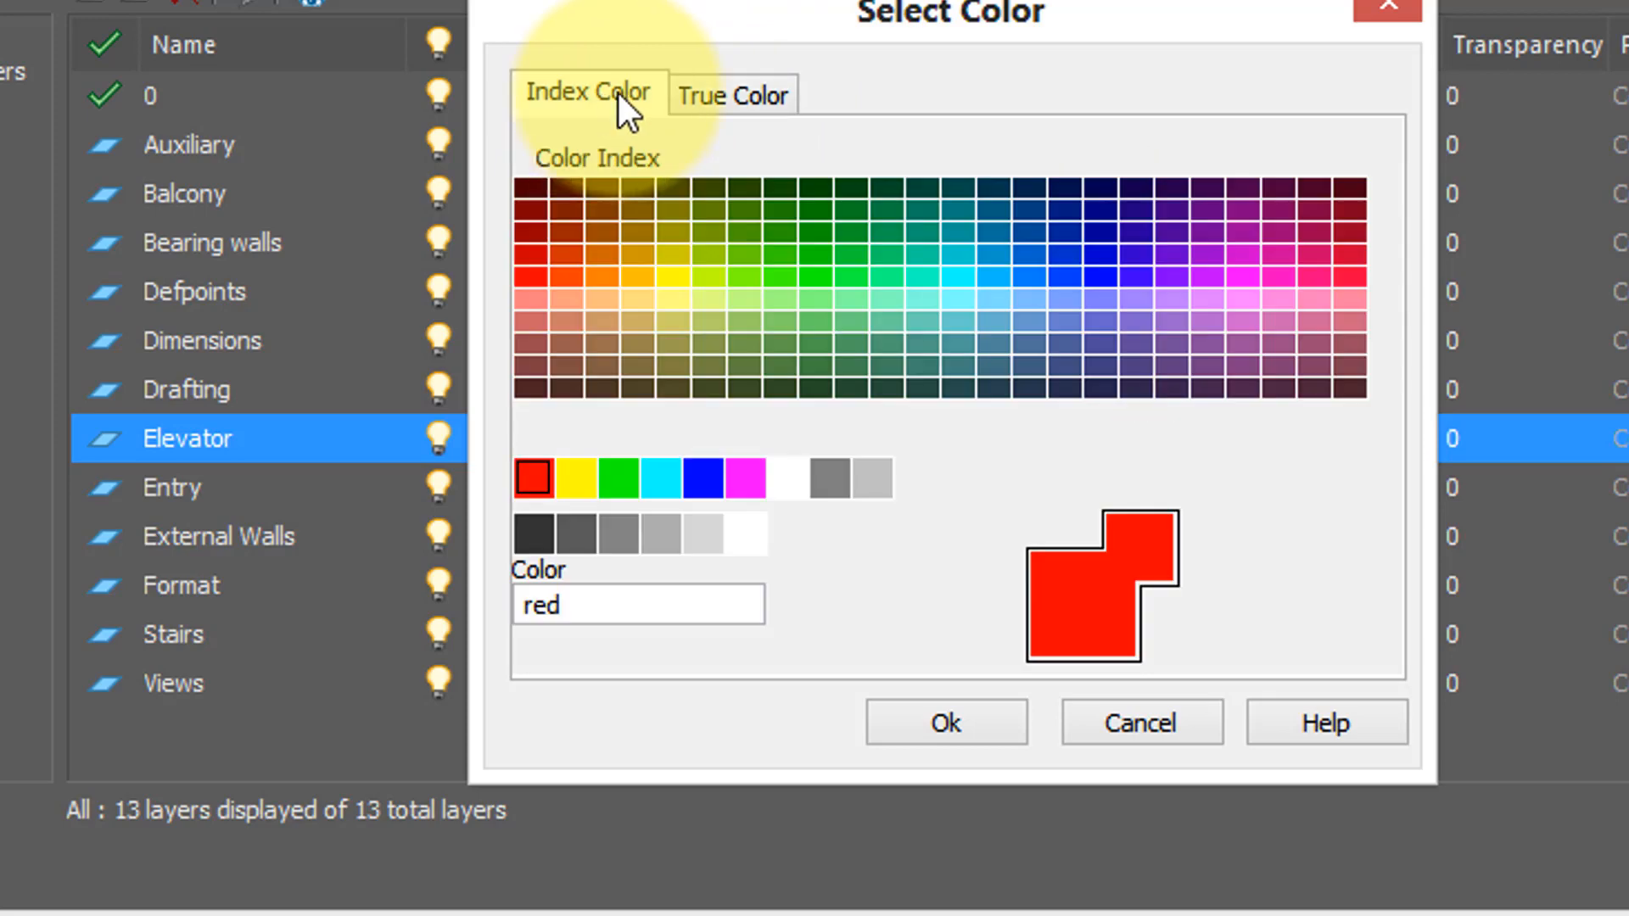
pyautogui.click(973, 735)
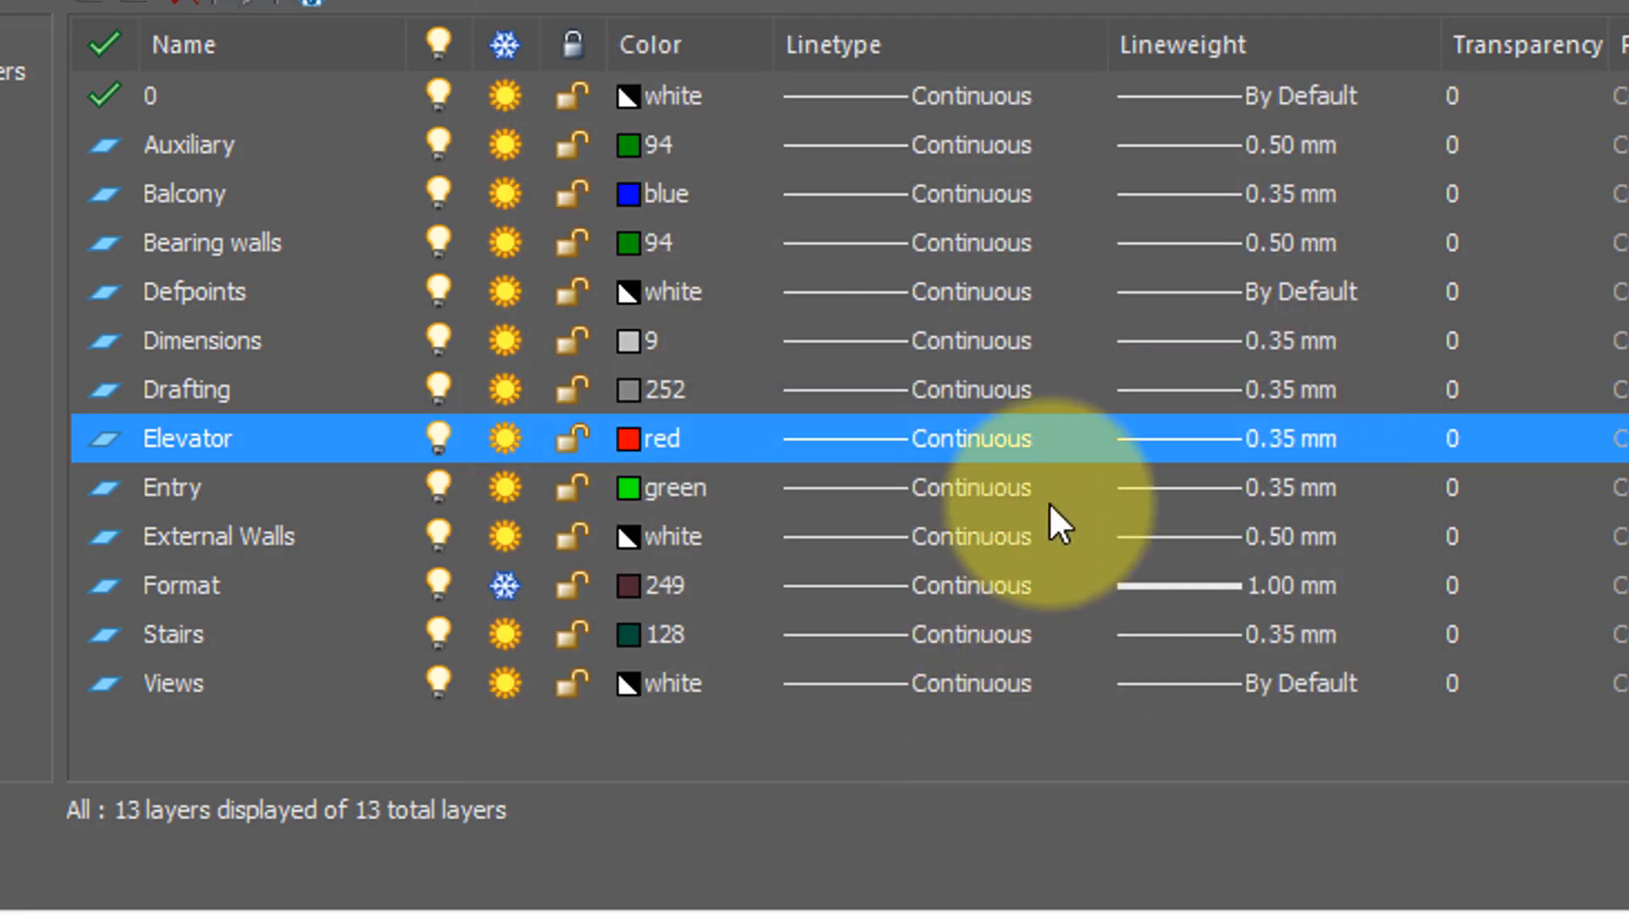
# Step: Load the HIDDEN linetype from a linetype file and assign it to the Elevator layer
pyautogui.click(985, 433)
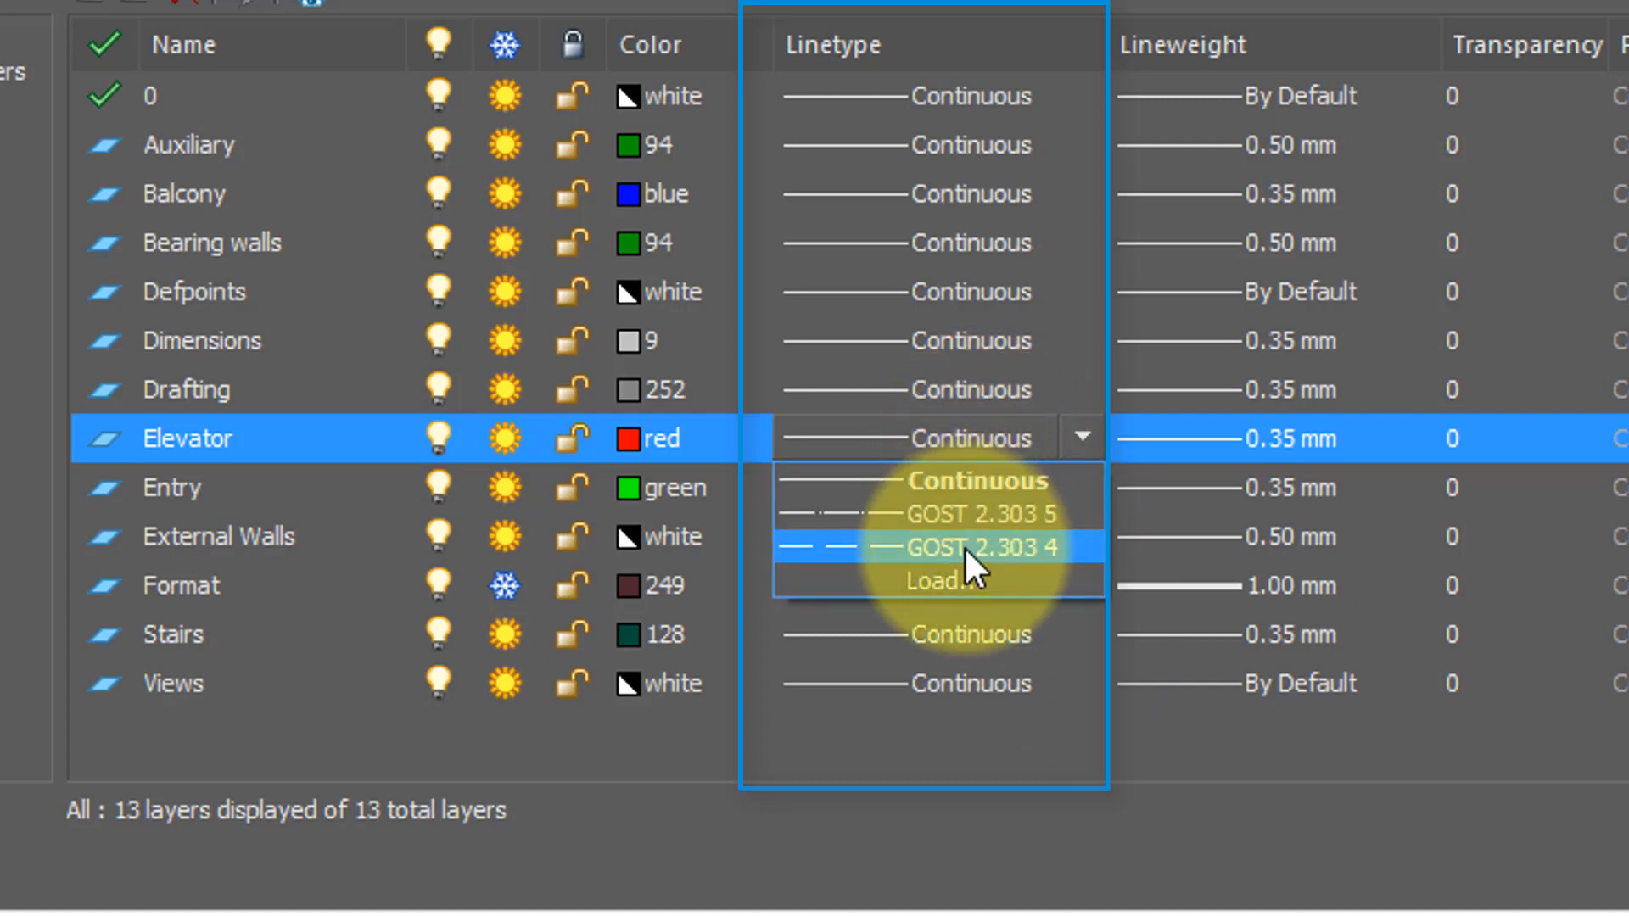
pyautogui.click(964, 580)
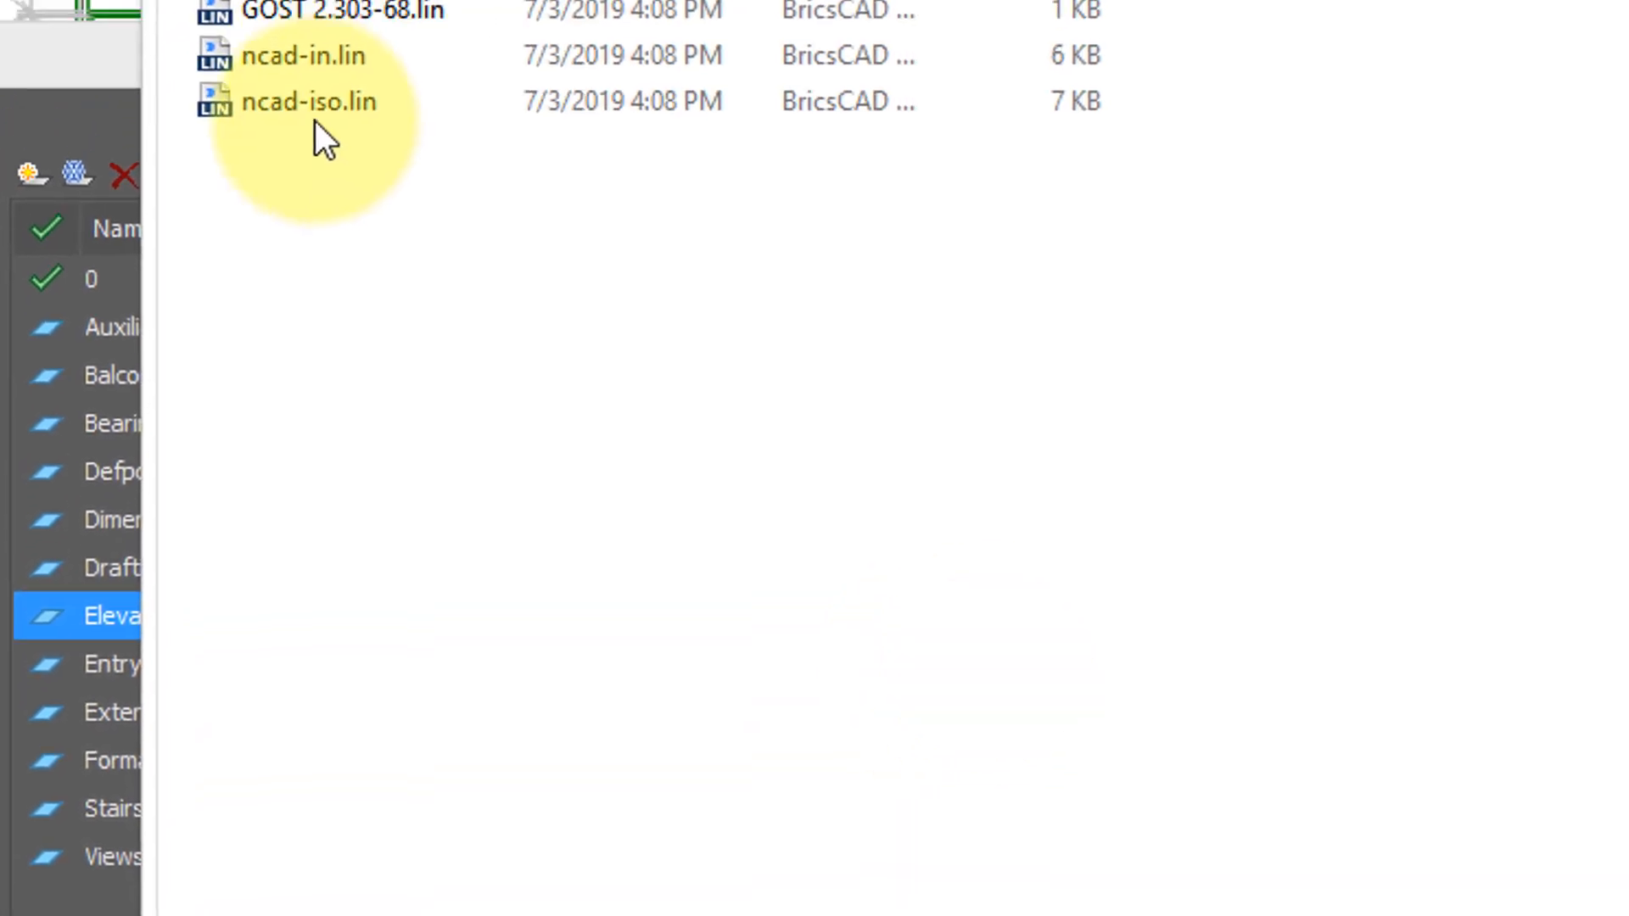
pyautogui.click(219, 323)
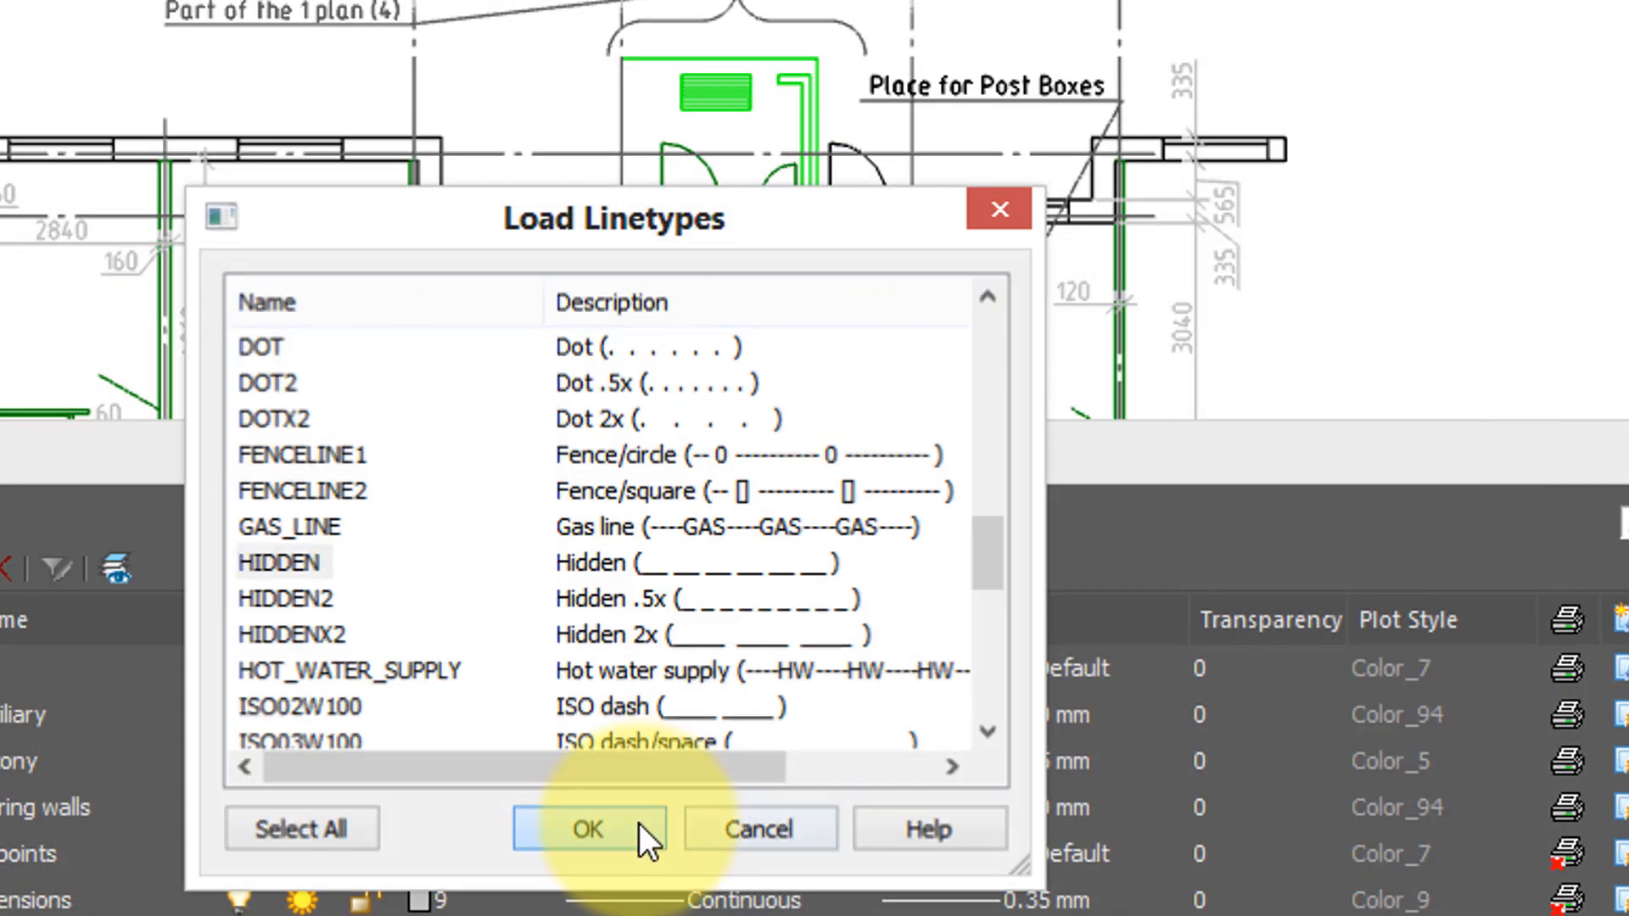
pyautogui.click(639, 823)
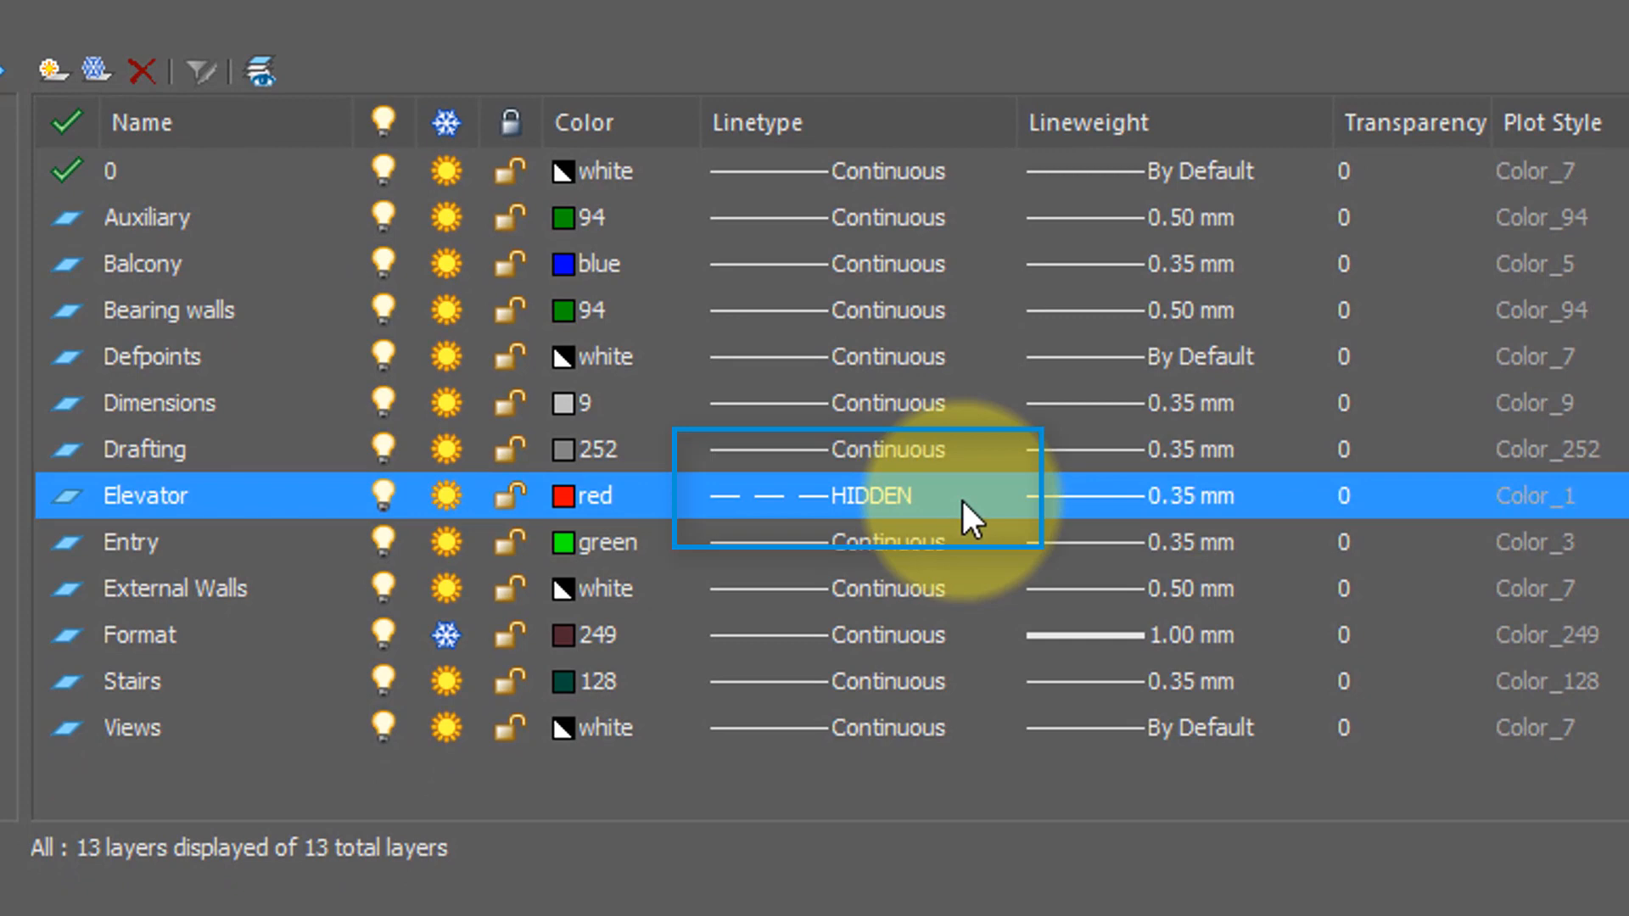
# Step: Set the Elevator layer's lineweight to 2.11 mm and back to 0.35 mm
pyautogui.click(1144, 496)
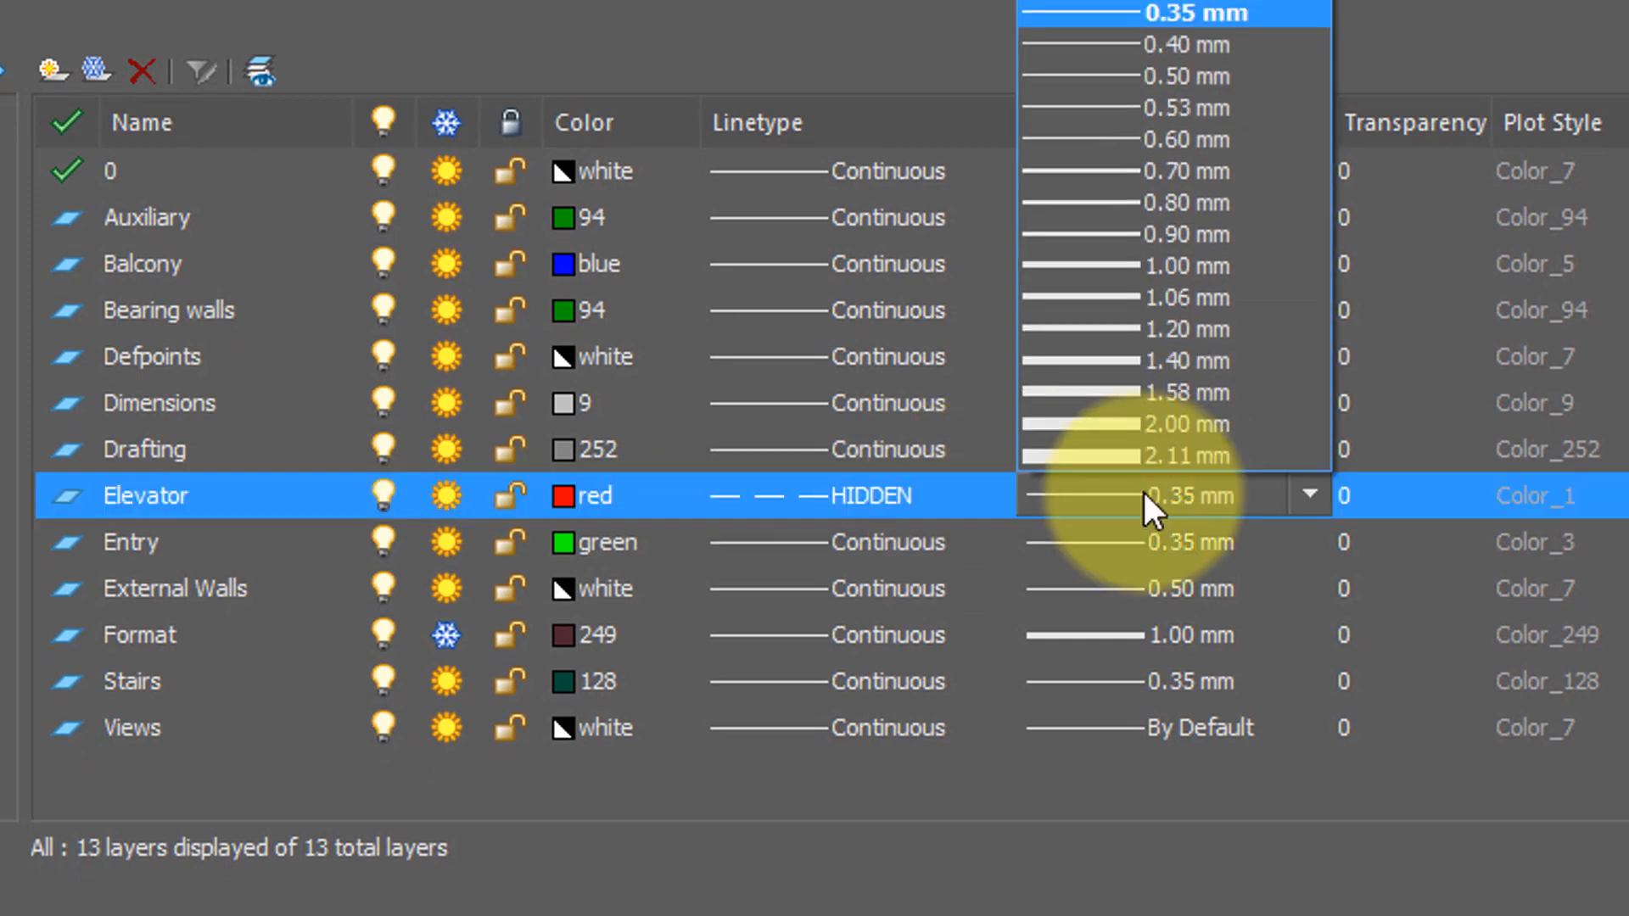
pyautogui.click(1188, 448)
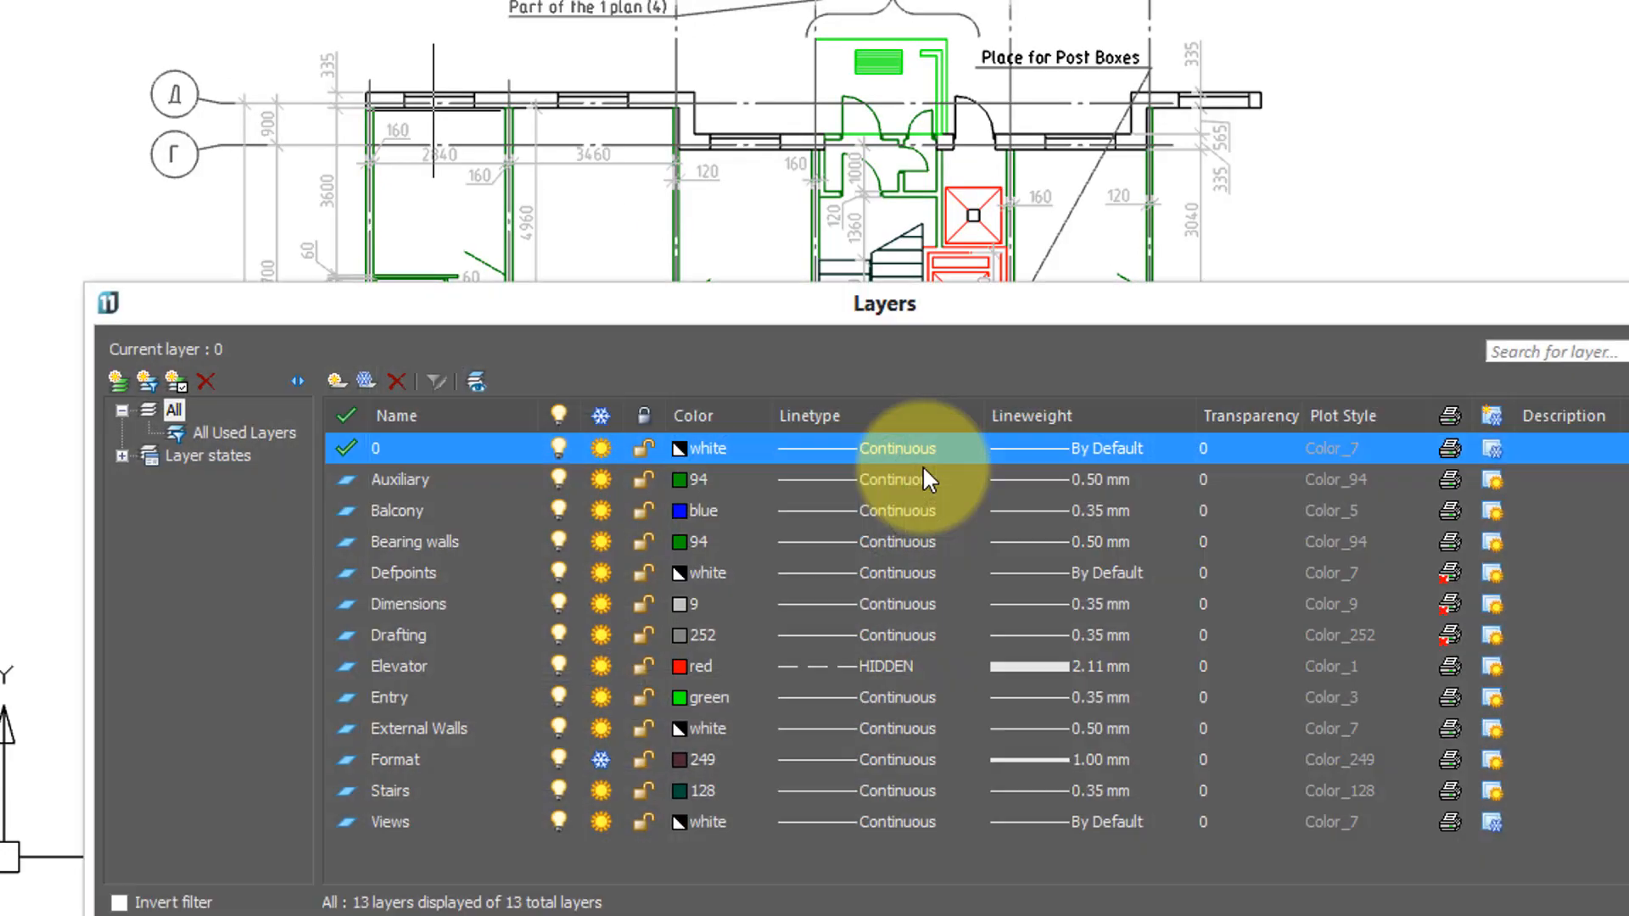
pyautogui.click(1018, 615)
pyautogui.click(1022, 614)
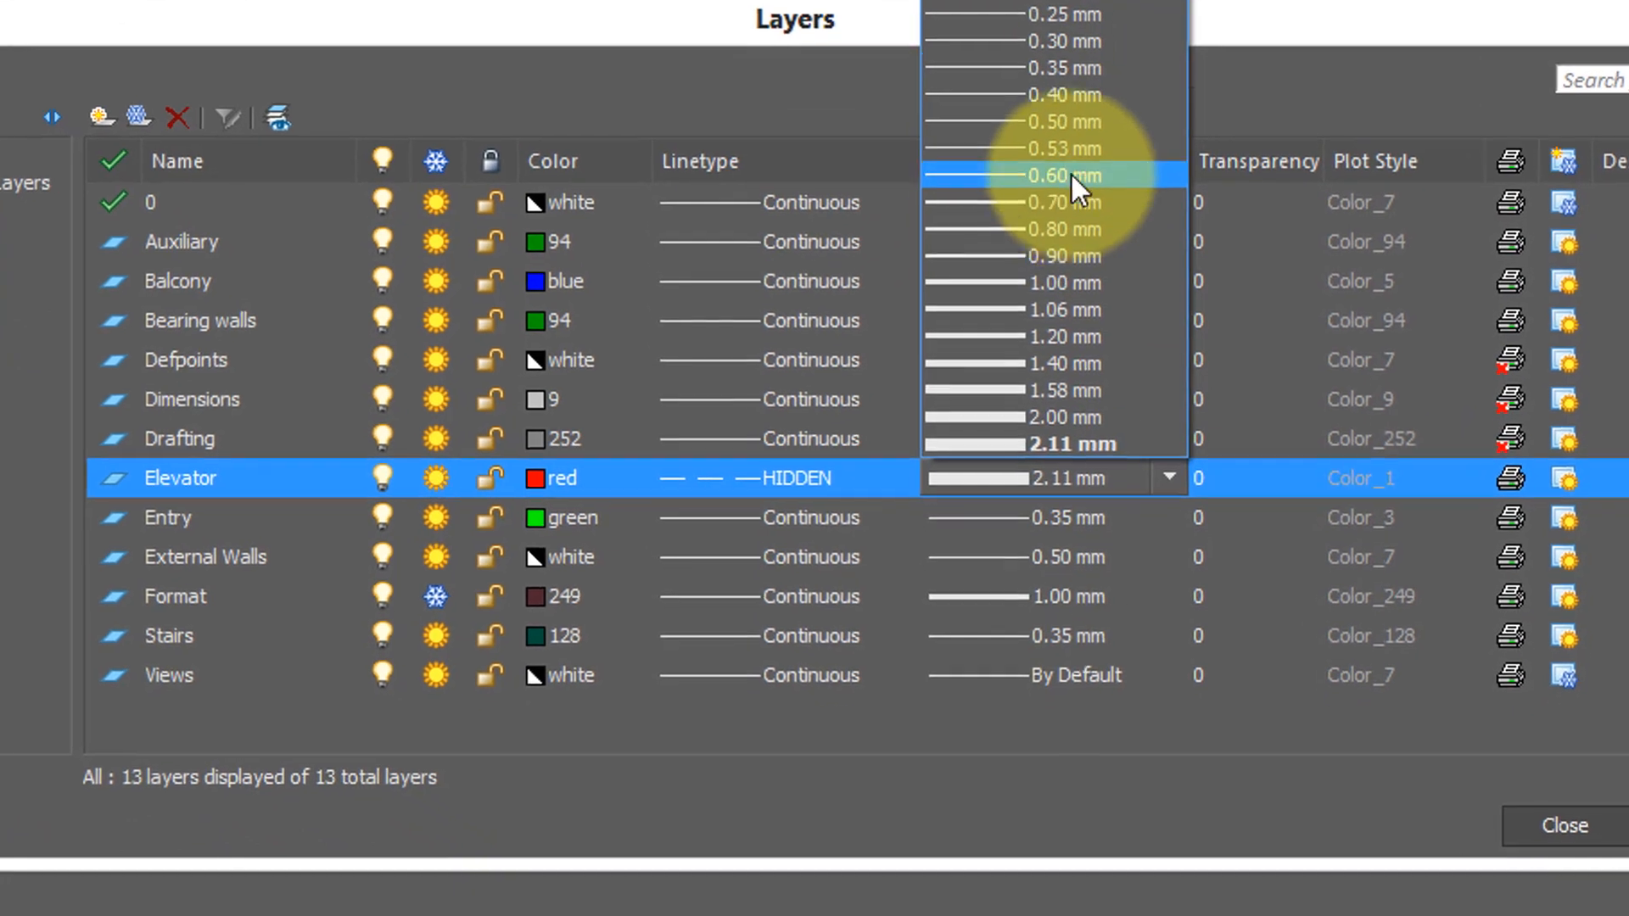
pyautogui.click(1085, 238)
# Step: Try transparency values of 90 and 30 on the Elevator layer, return it to 0, and close the layer settings
pyautogui.click(1241, 594)
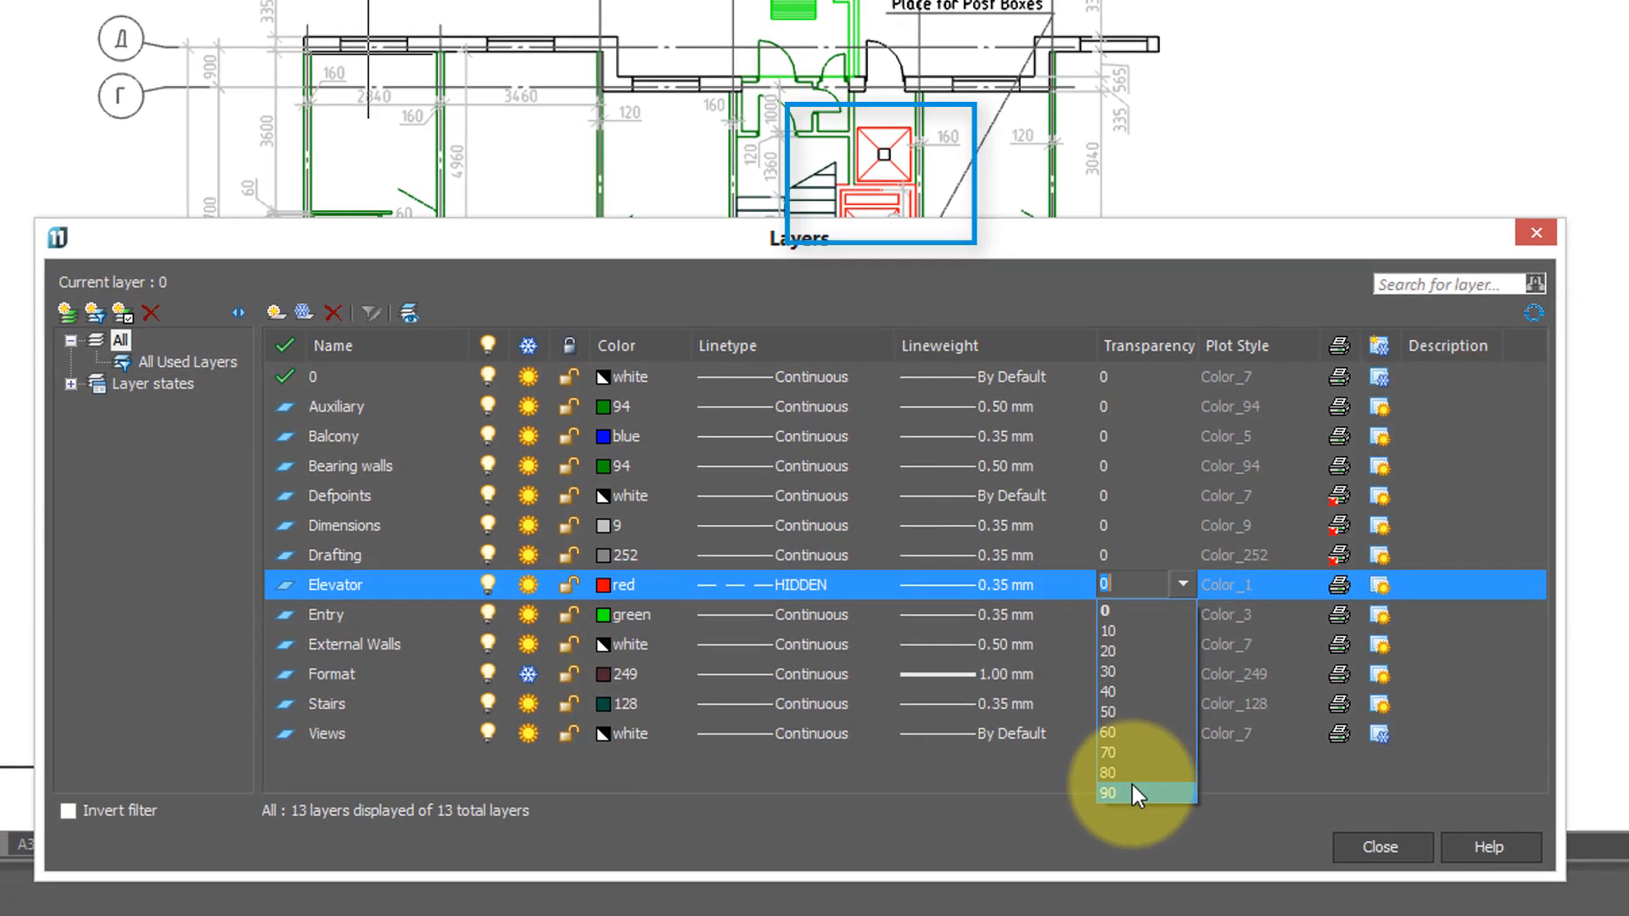
pyautogui.click(1212, 767)
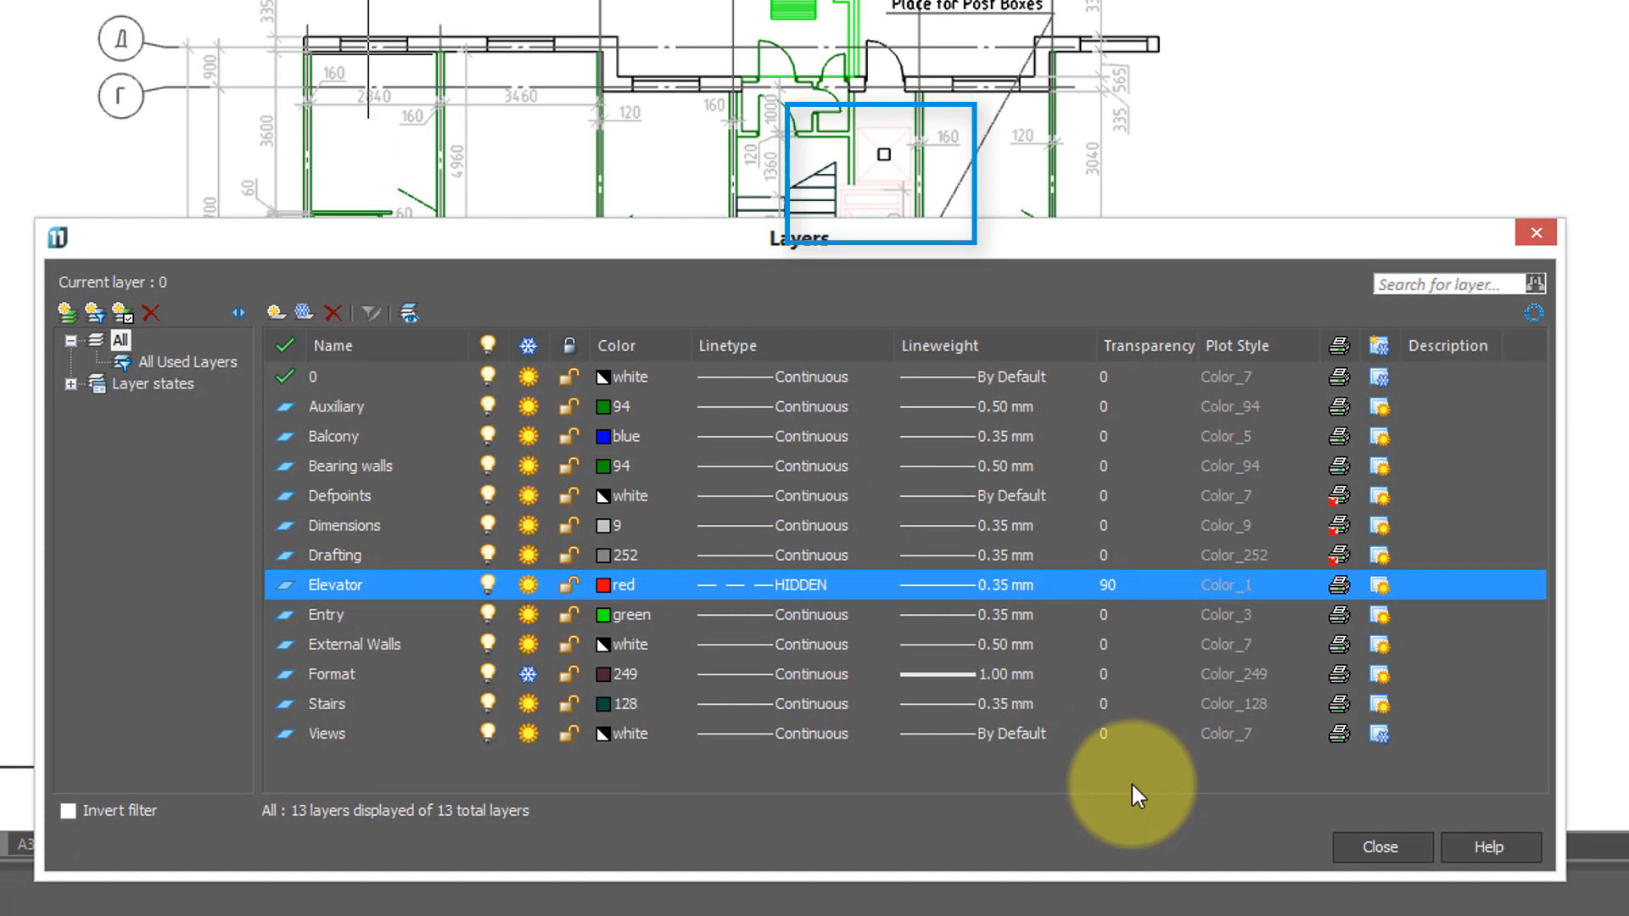
pyautogui.click(1112, 584)
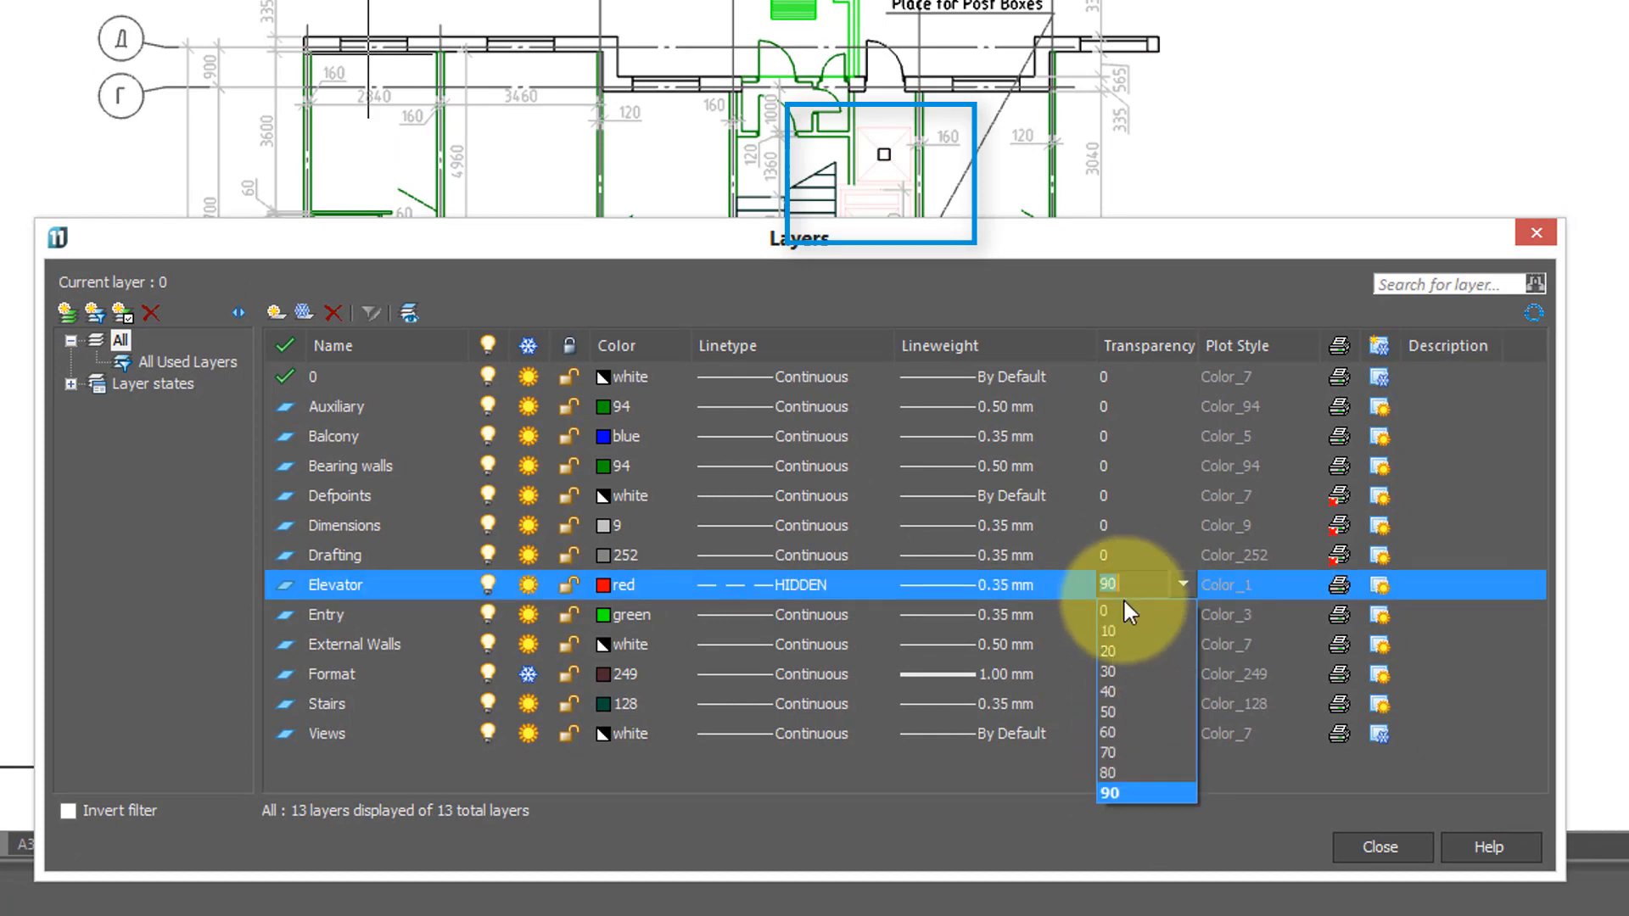
pyautogui.click(1108, 672)
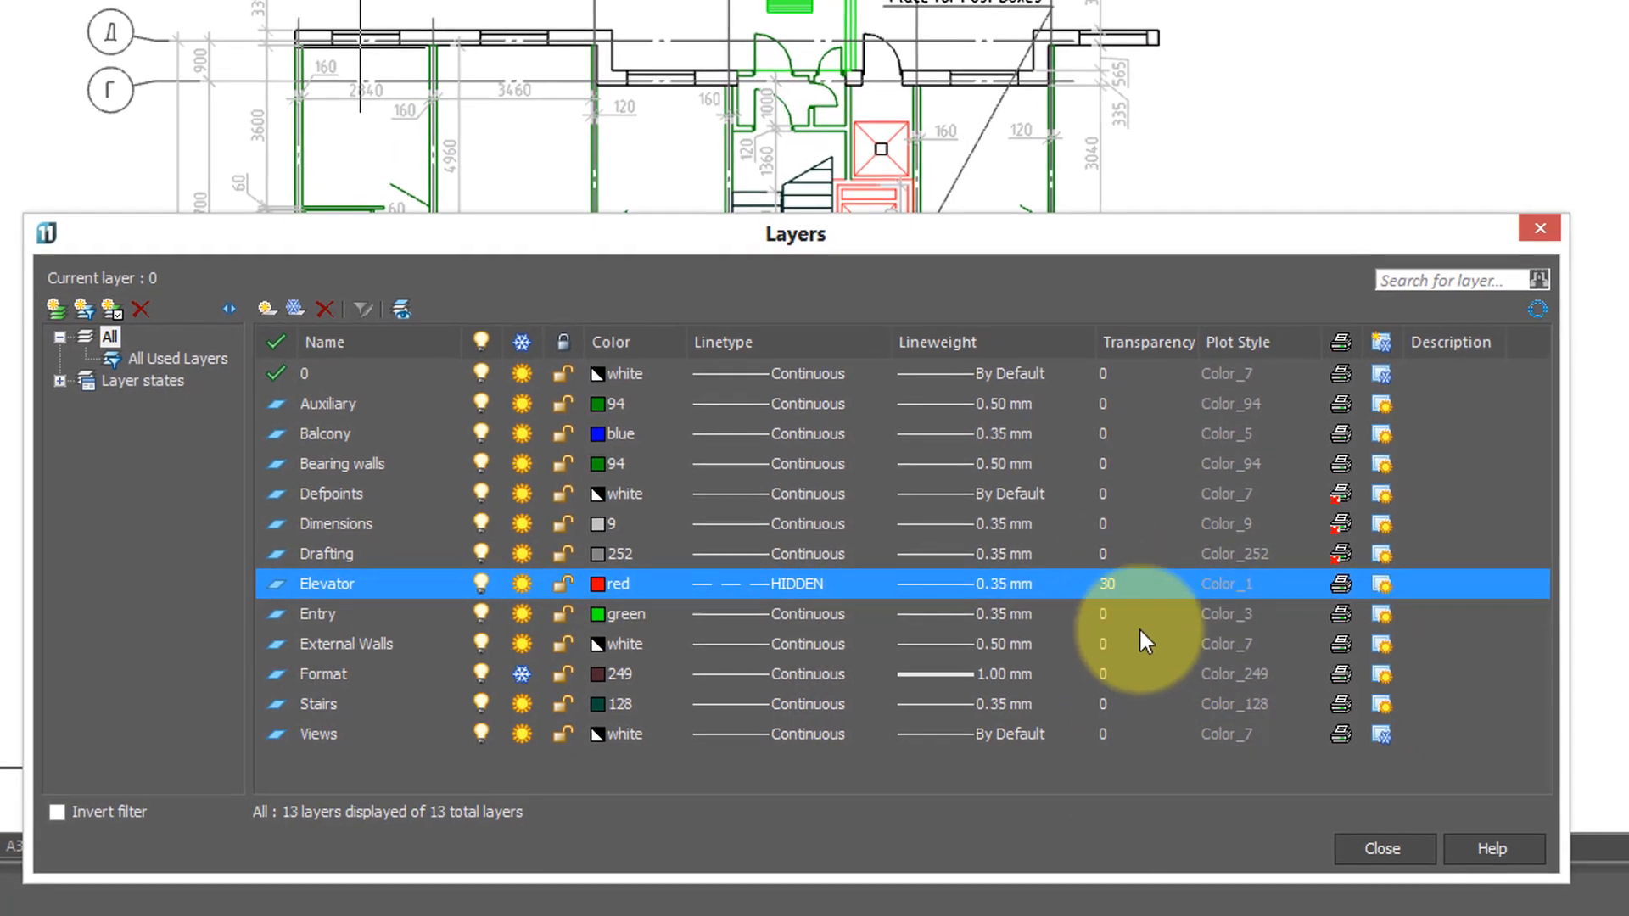
pyautogui.click(1125, 586)
pyautogui.click(1128, 594)
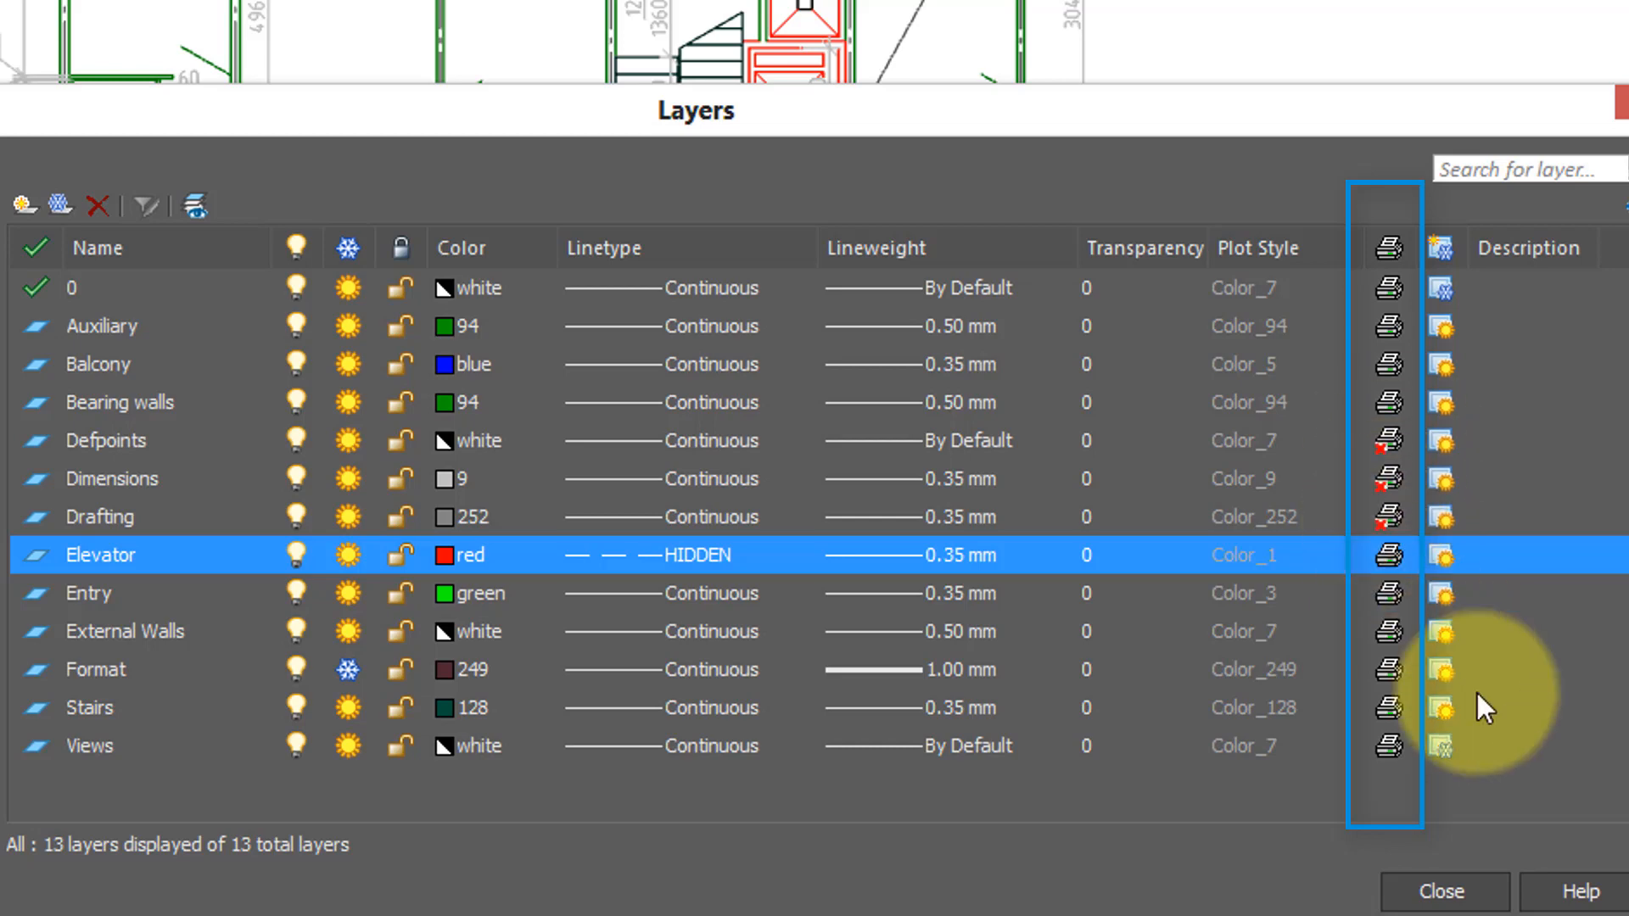
pyautogui.click(1445, 891)
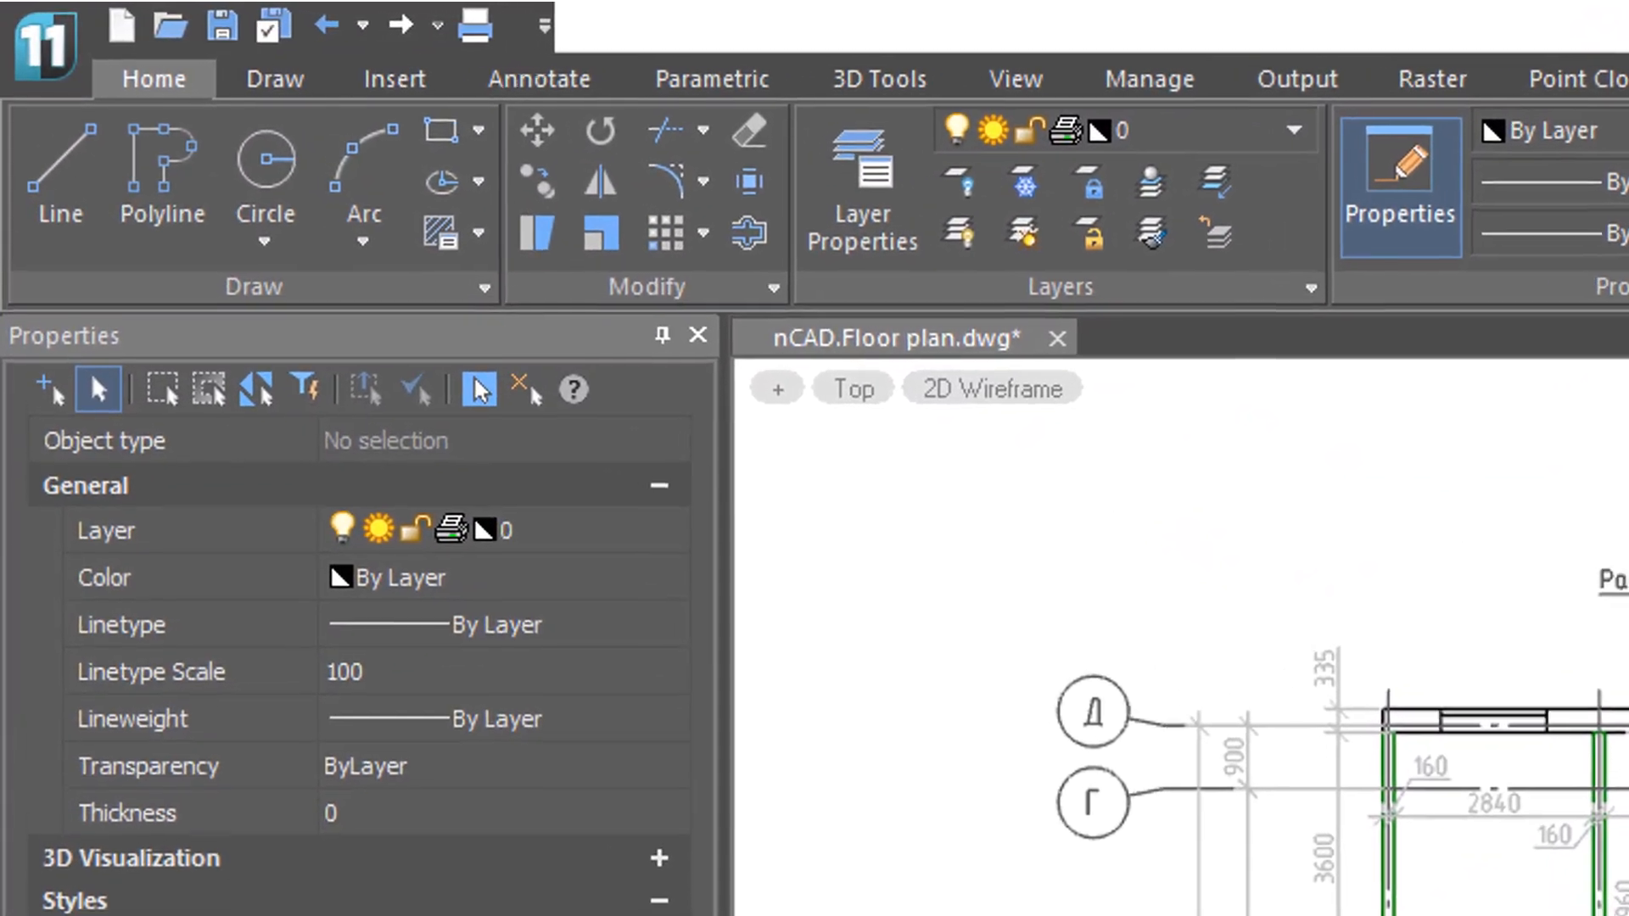
# Step: Reopen the layer settings and add a new layer named Border
pyautogui.click(898, 222)
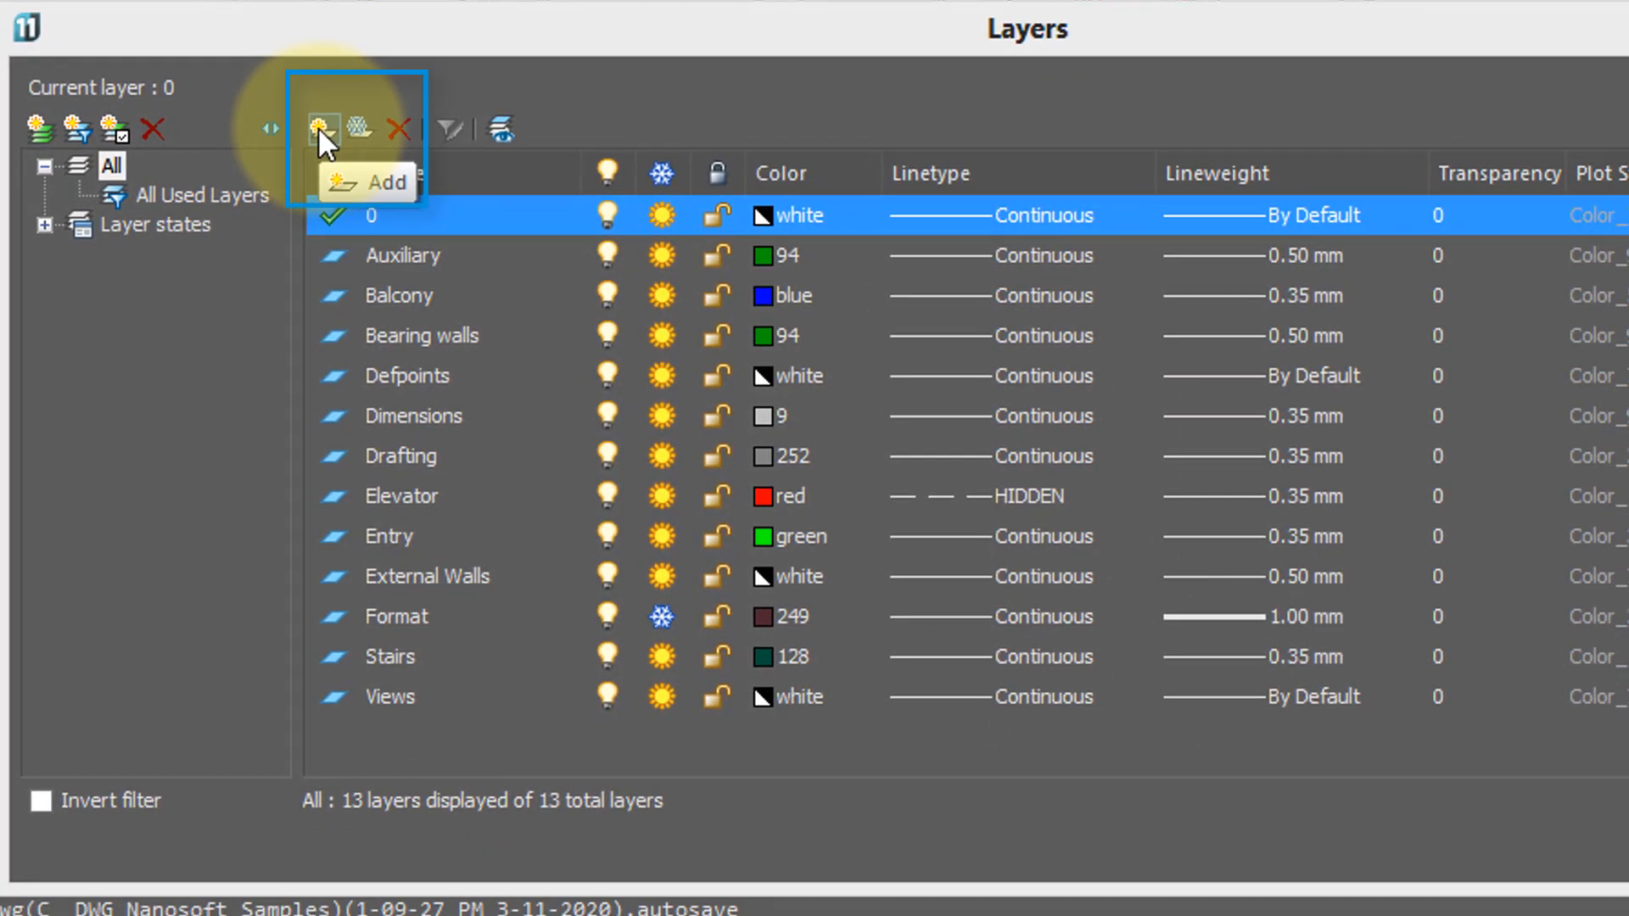
pyautogui.click(320, 129)
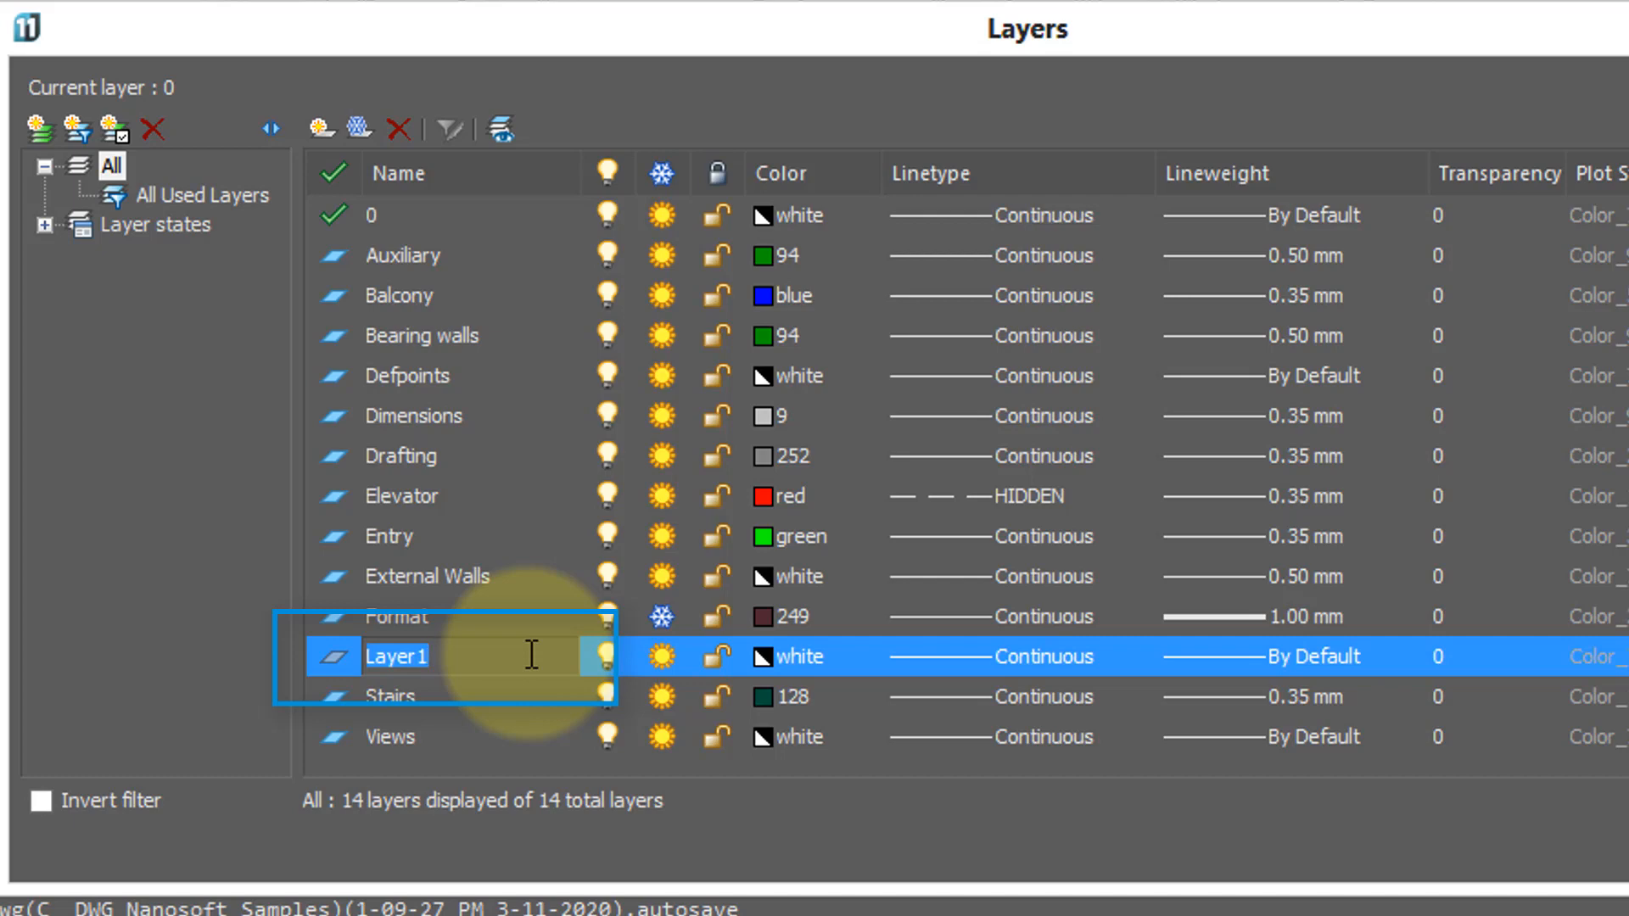
pyautogui.press('BackSpace')
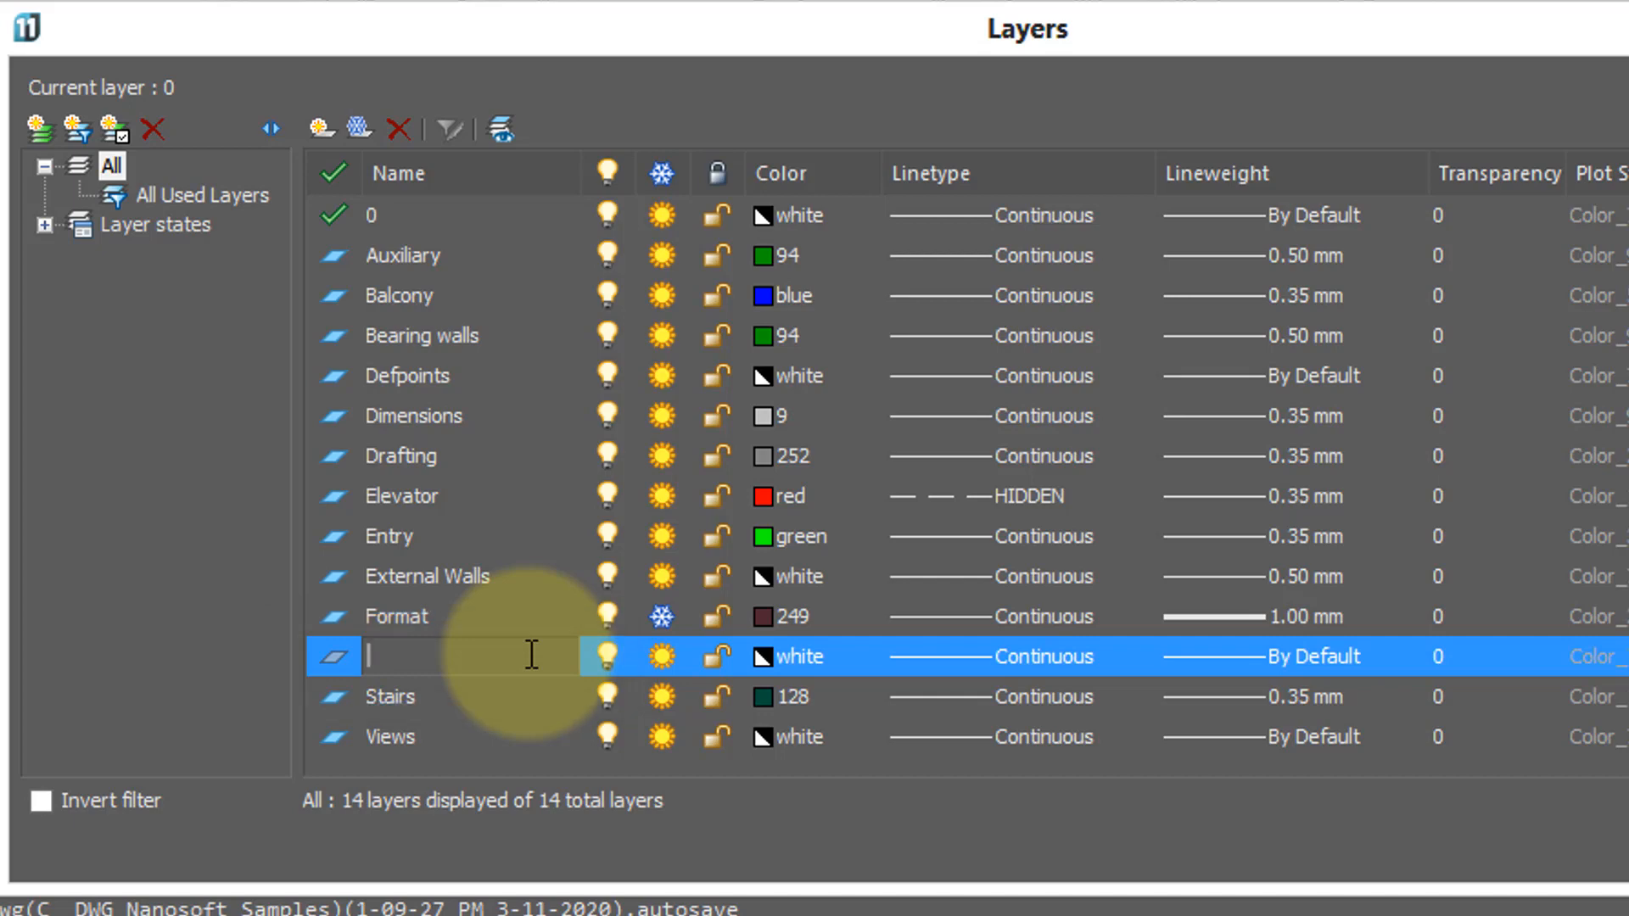
pyautogui.write('Border')
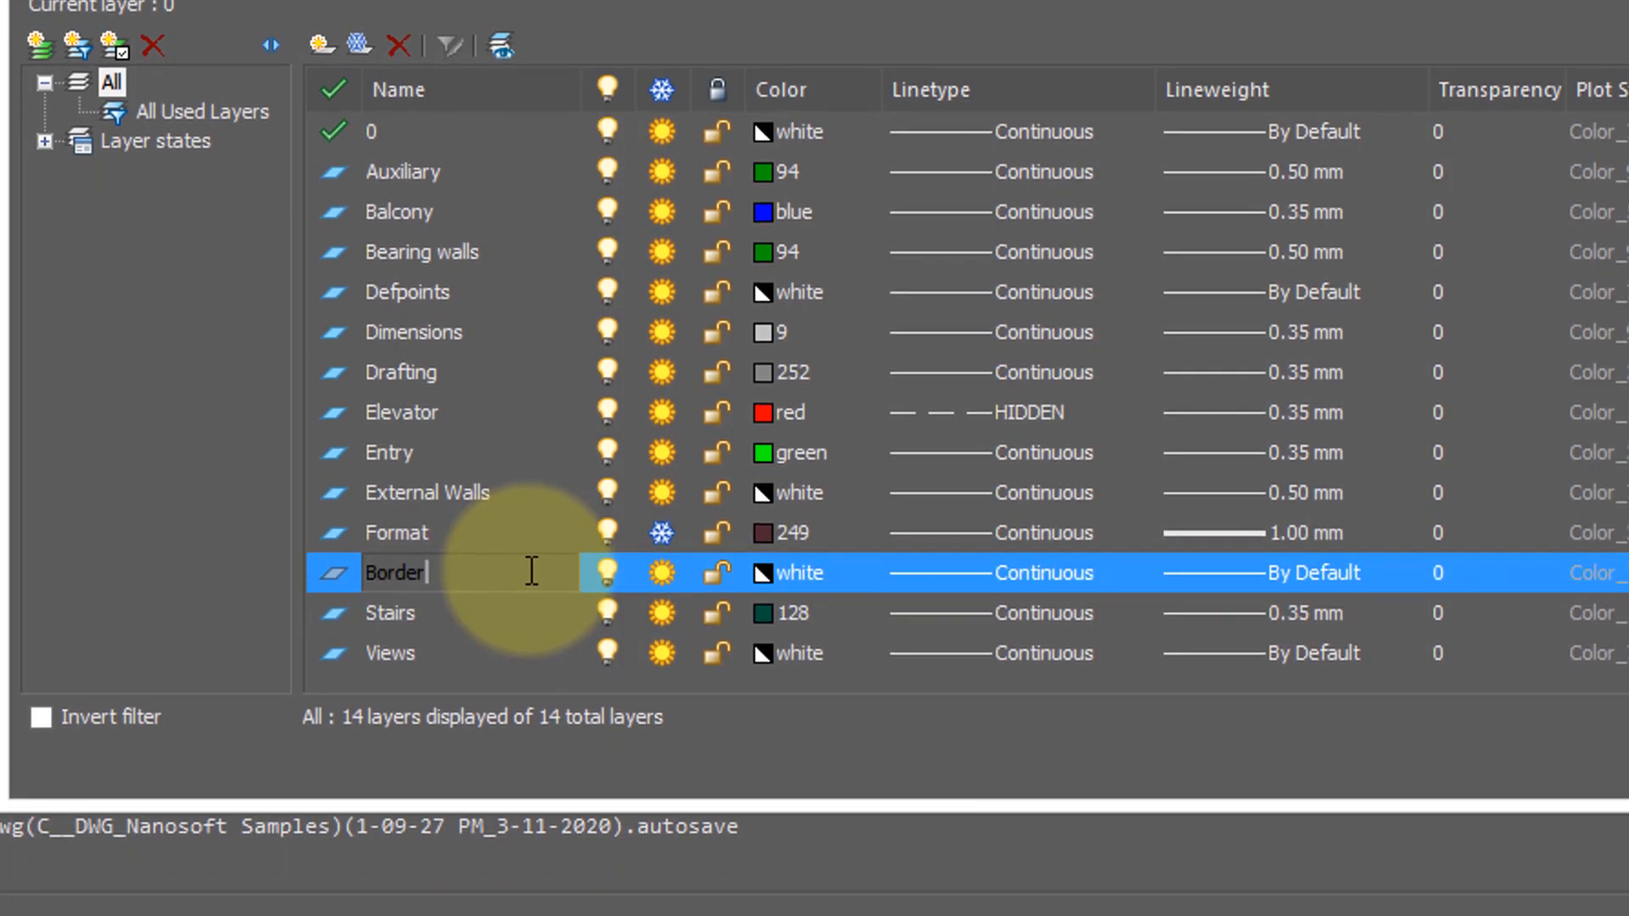
# Step: Set the Border layer's color to 252, make it the current layer and close the layer settings
pyautogui.click(802, 656)
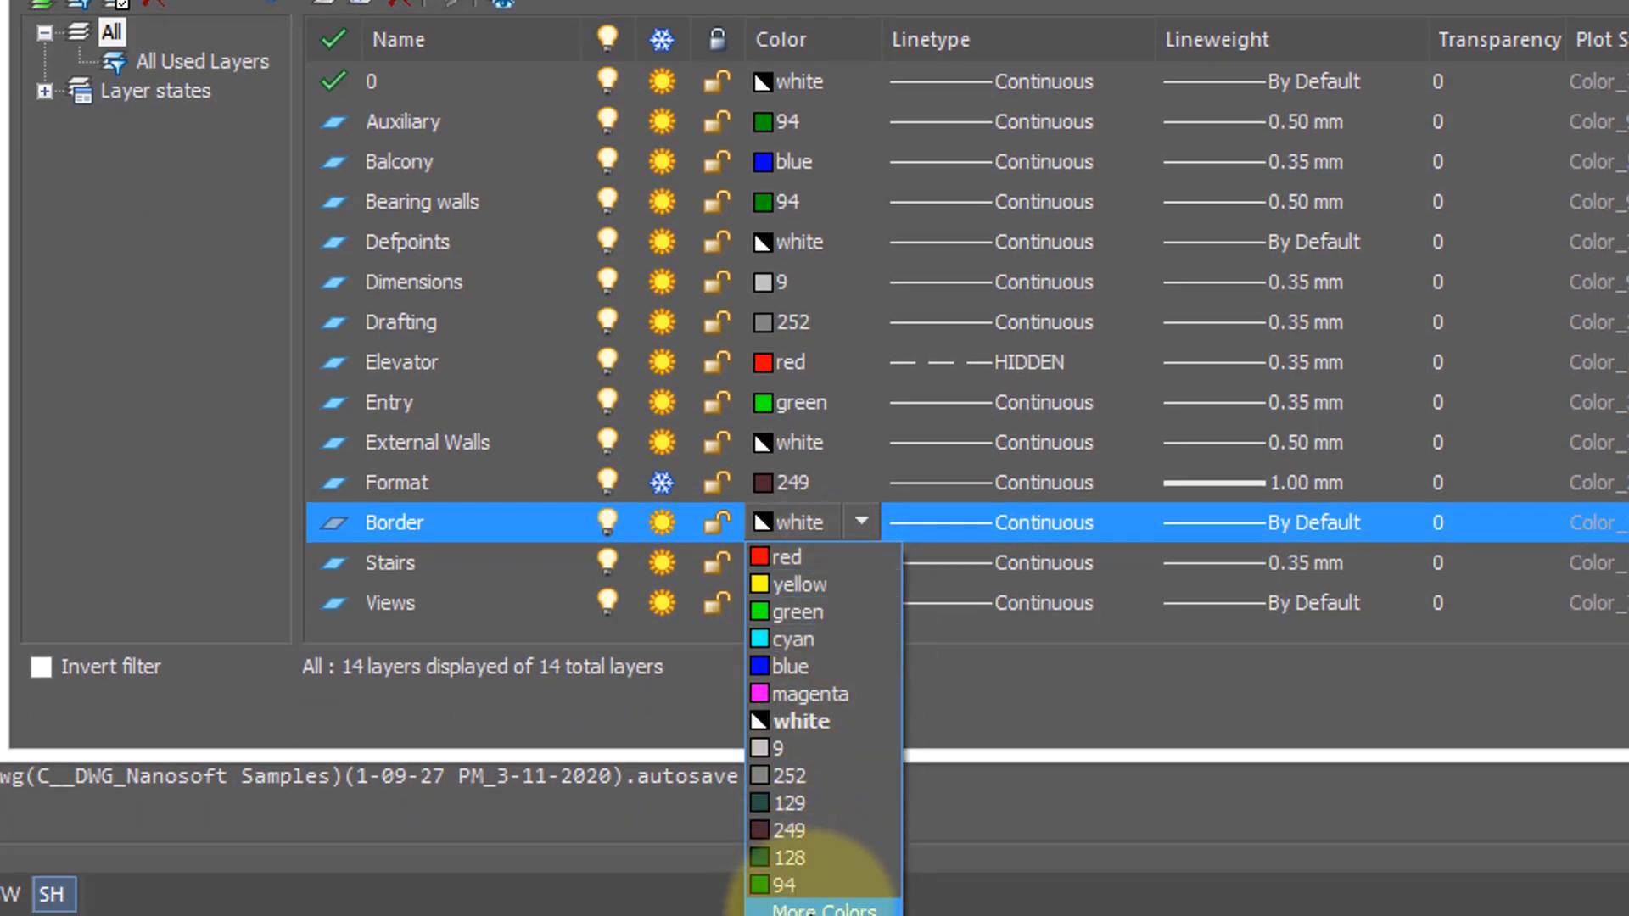
pyautogui.click(804, 776)
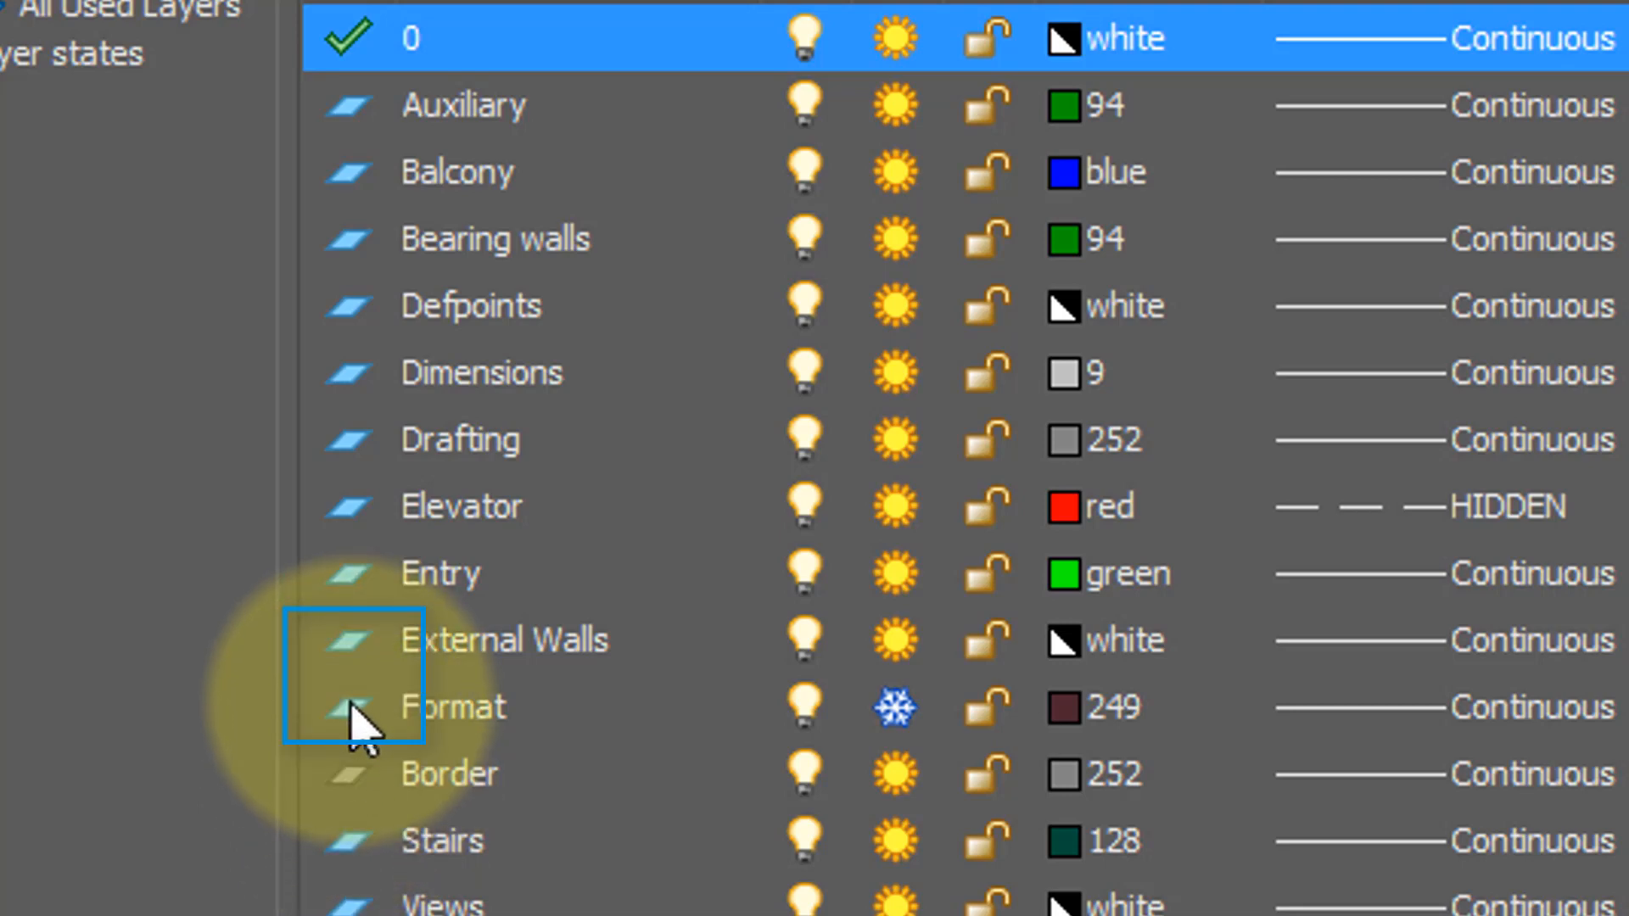
pyautogui.doubleClick(348, 772)
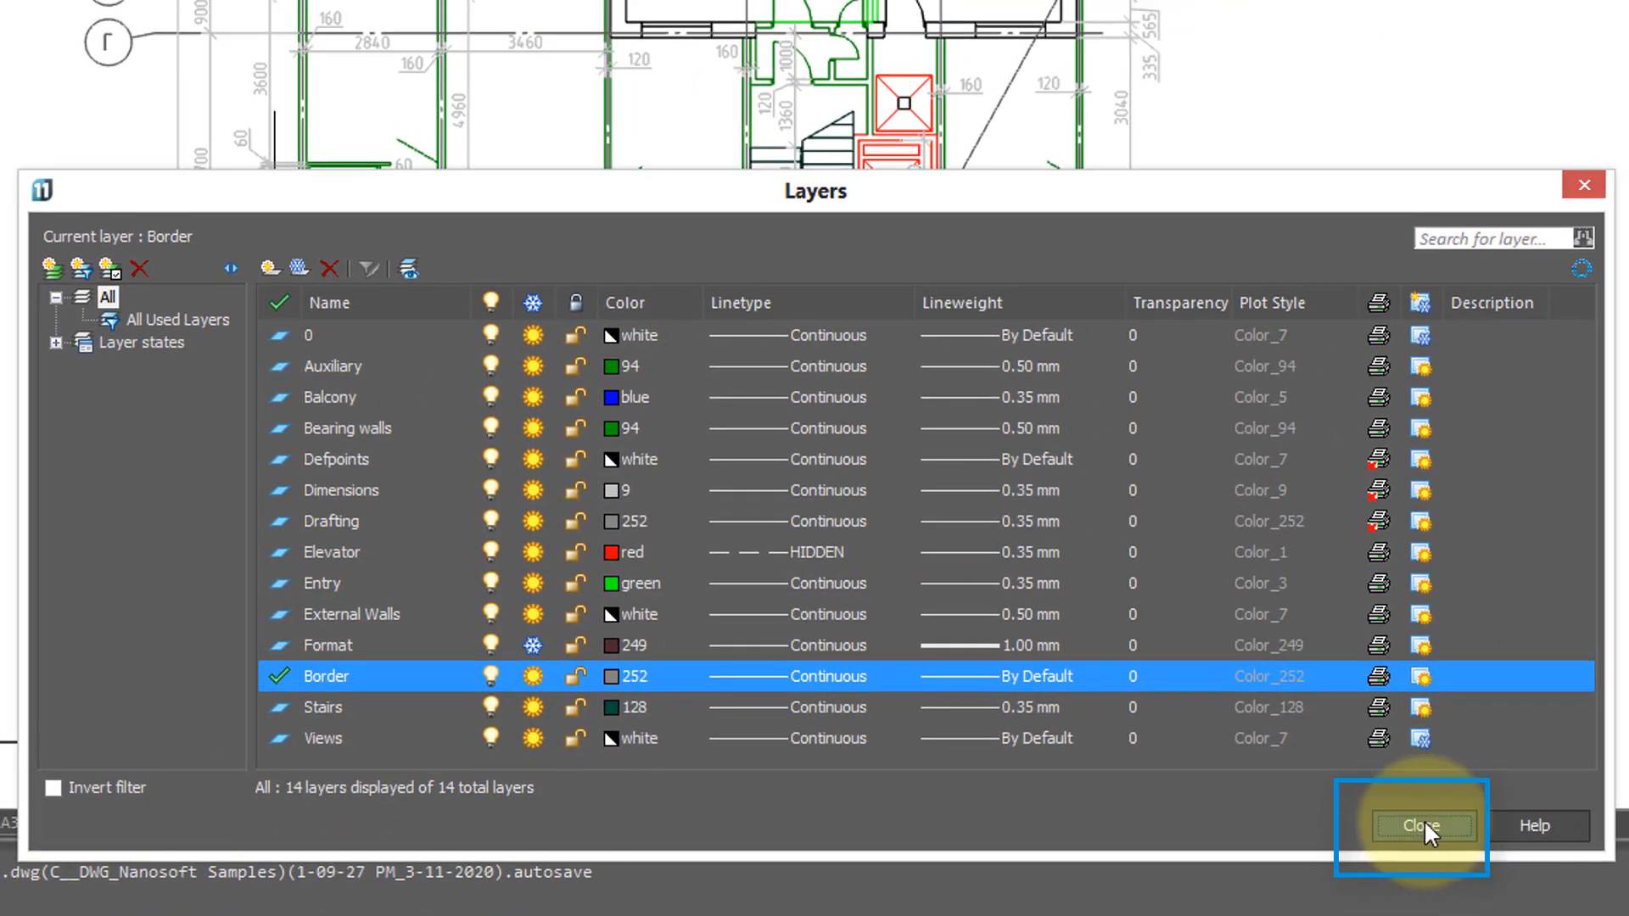
pyautogui.click(1422, 825)
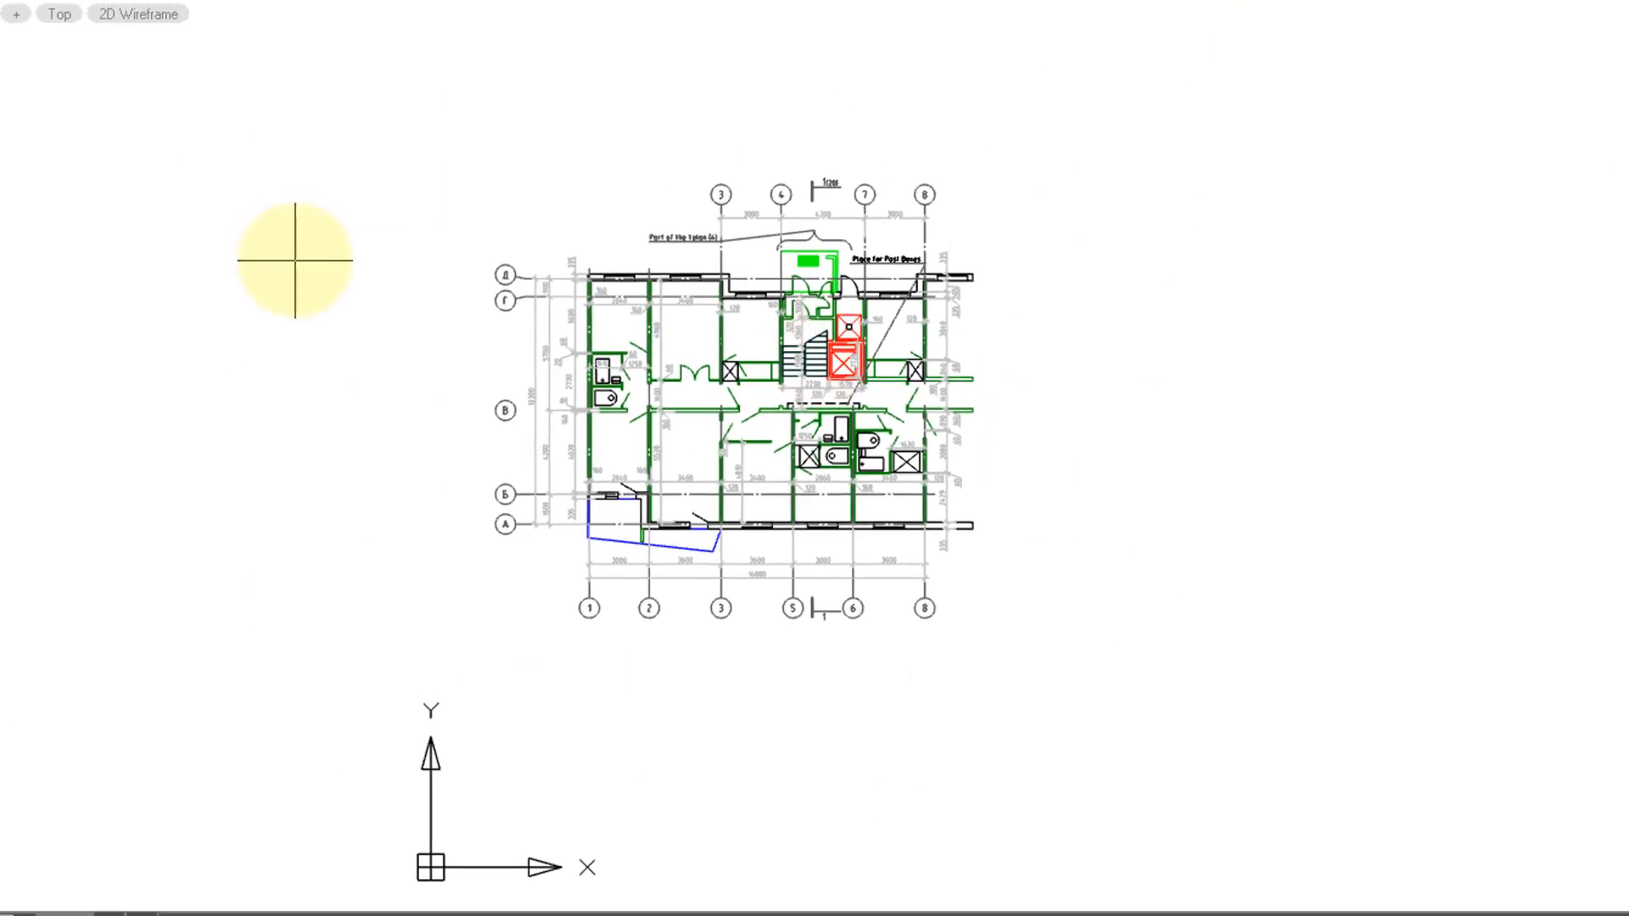
# Step: Draw a rectangular border around the whole floor plan on the Border layer and select it
pyautogui.click(453, 129)
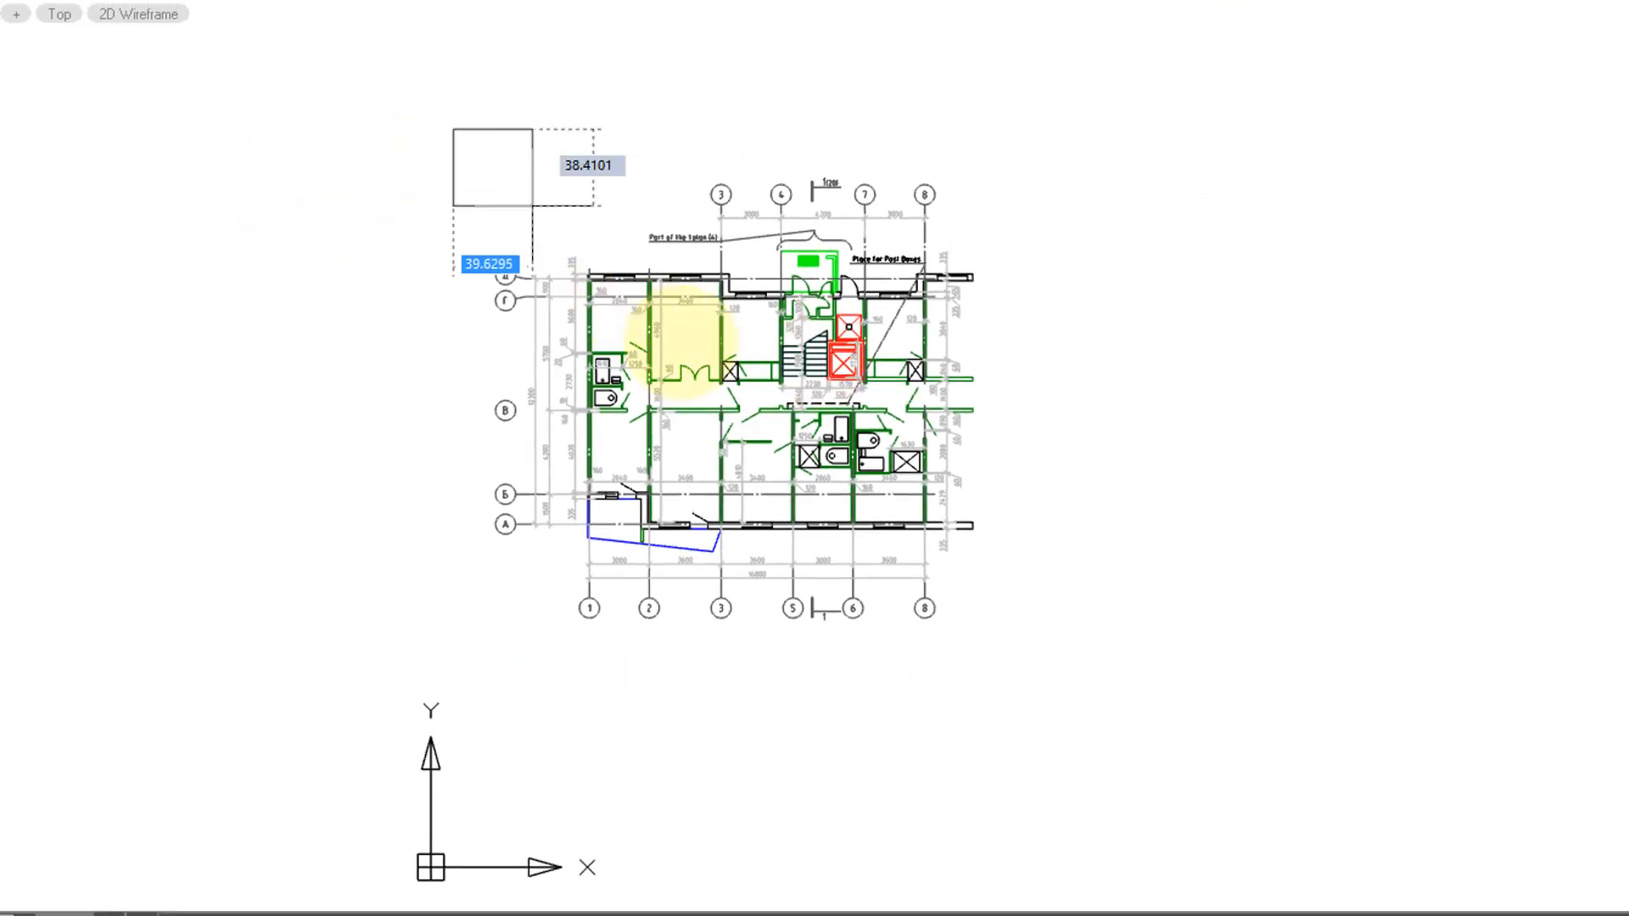
pyautogui.click(1008, 660)
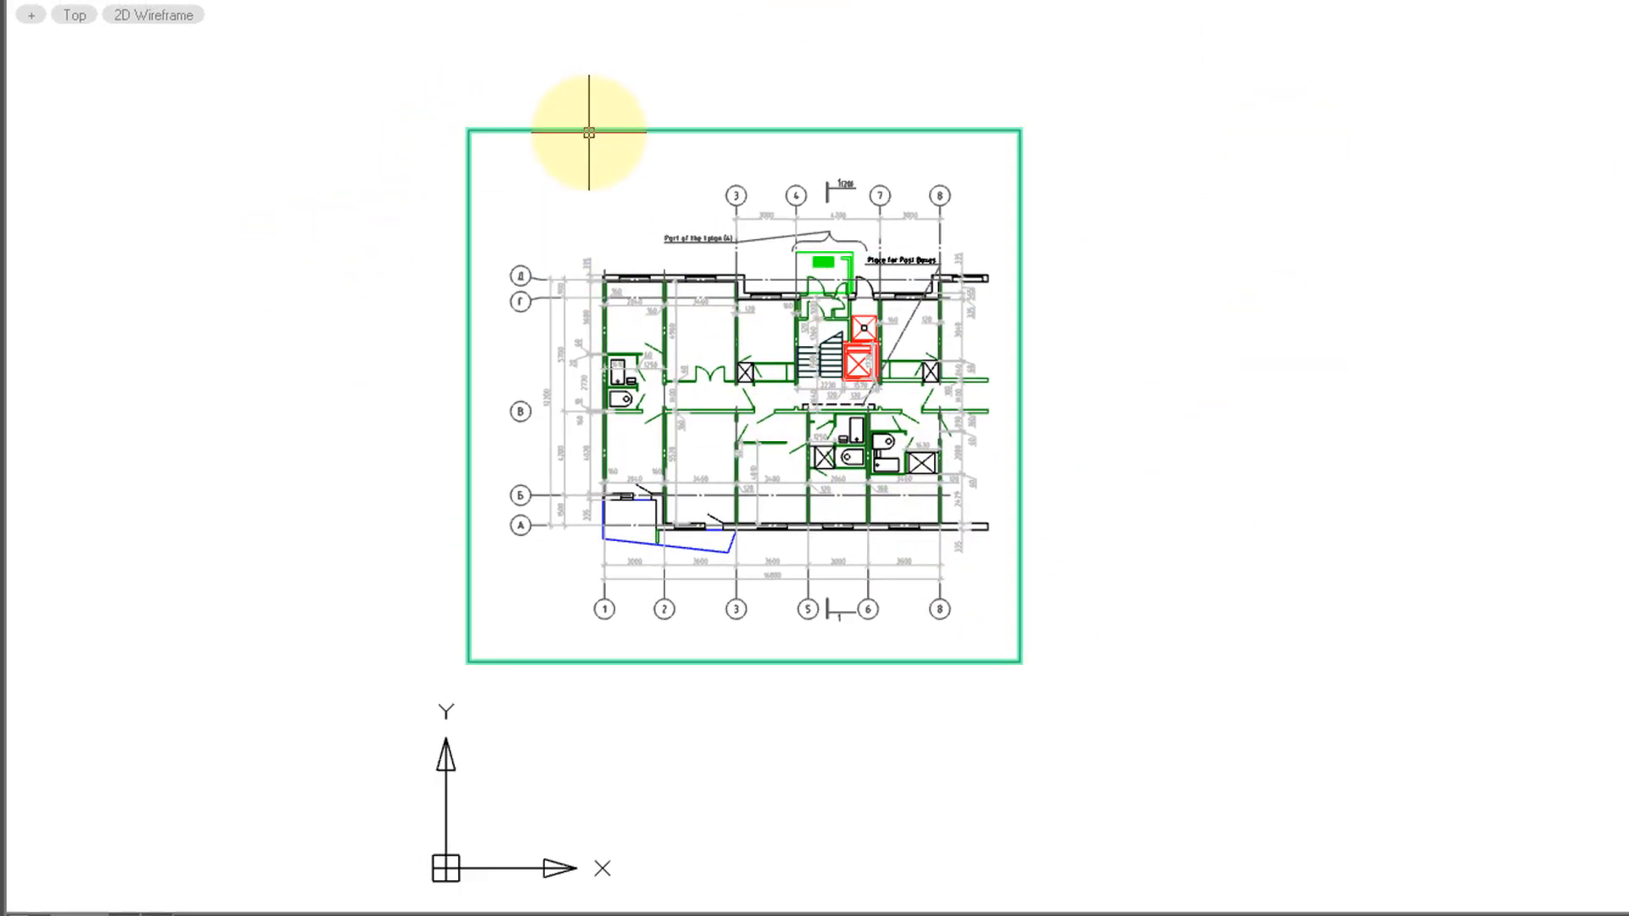
pyautogui.click(577, 130)
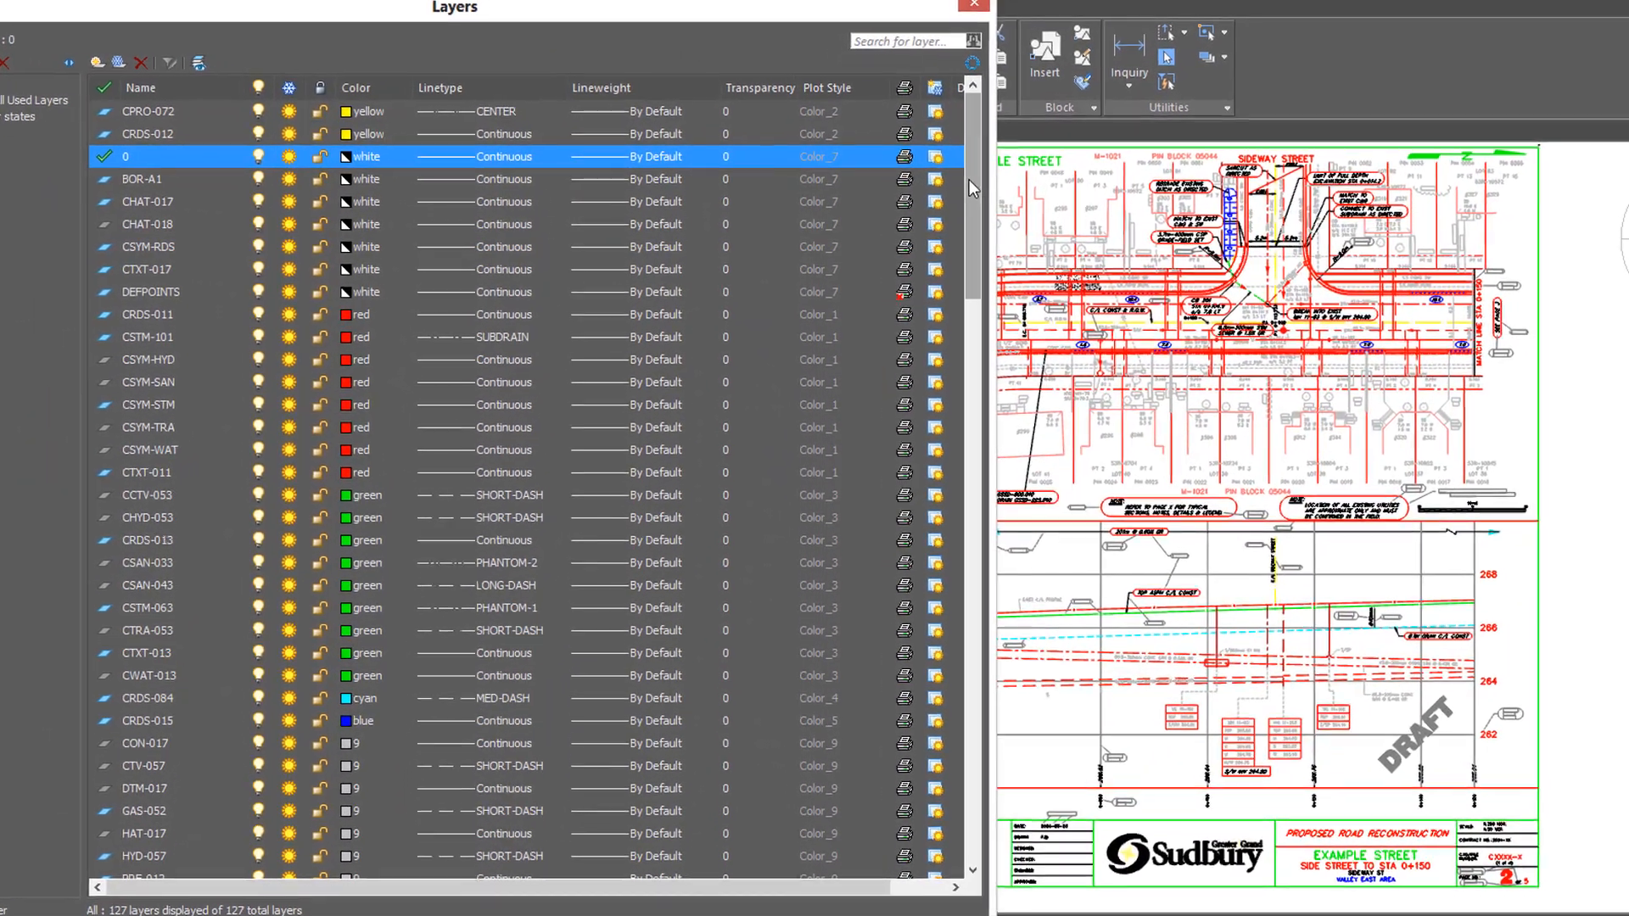
# Step: Look through the full layer list of the Example Road drawing
pyautogui.moveTo(958, 183)
pyautogui.mouseDown()
pyautogui.moveTo(981, 276)
pyautogui.moveTo(962, 572)
pyautogui.moveTo(975, 807)
pyautogui.mouseUp()
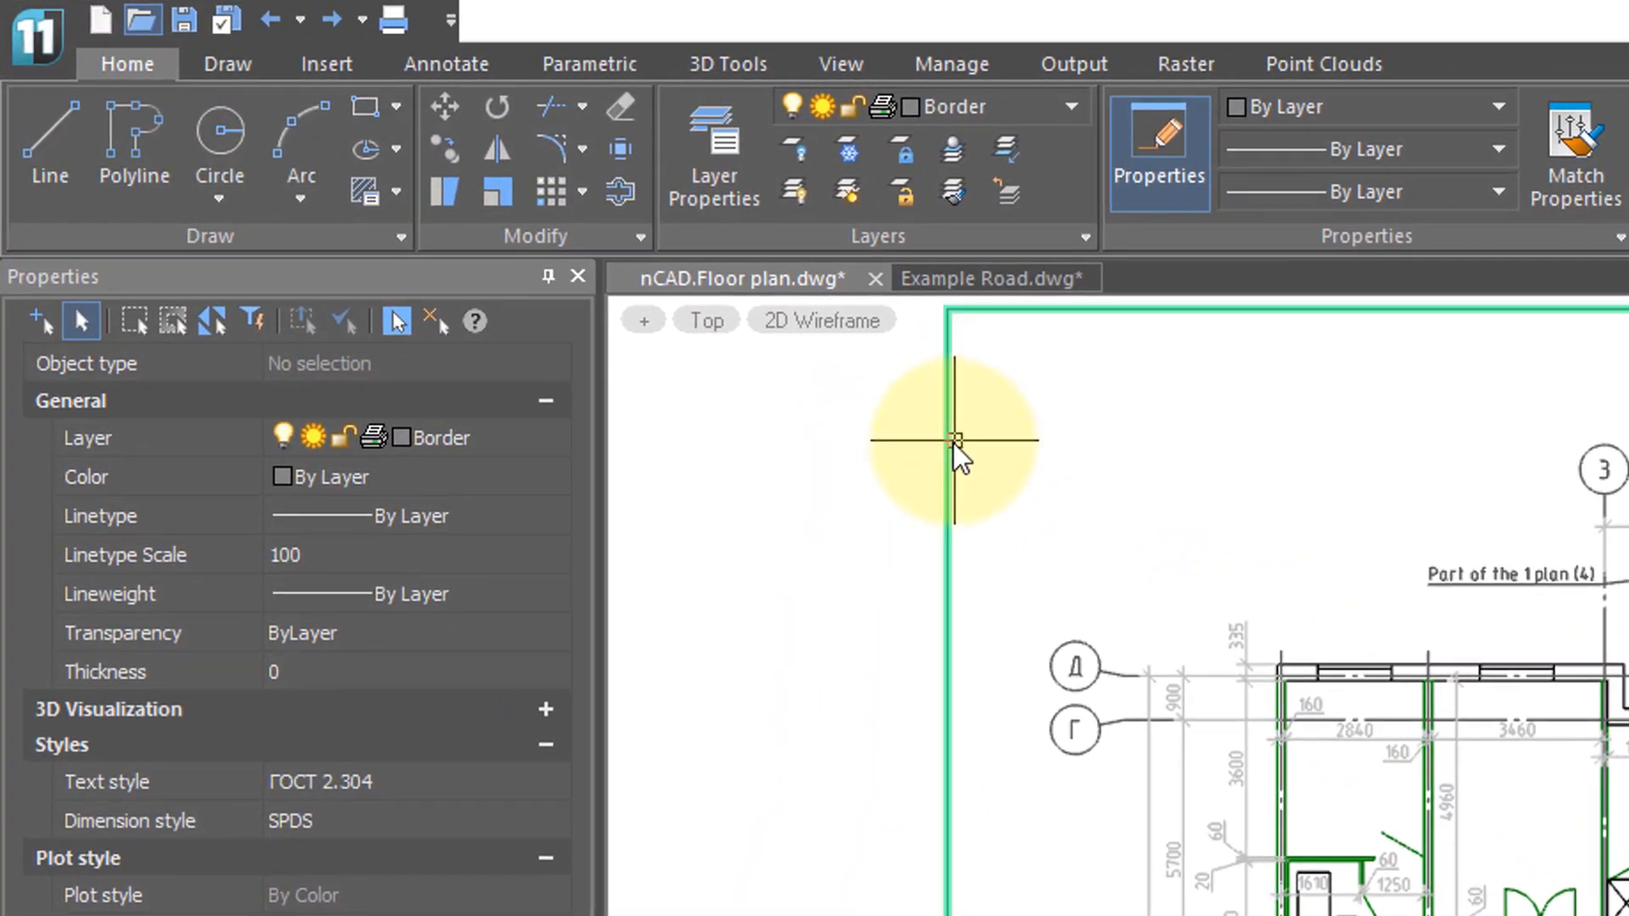
# Step: Move the border rectangle to the Elevator layer through its object properties and deselect it
pyautogui.click(954, 441)
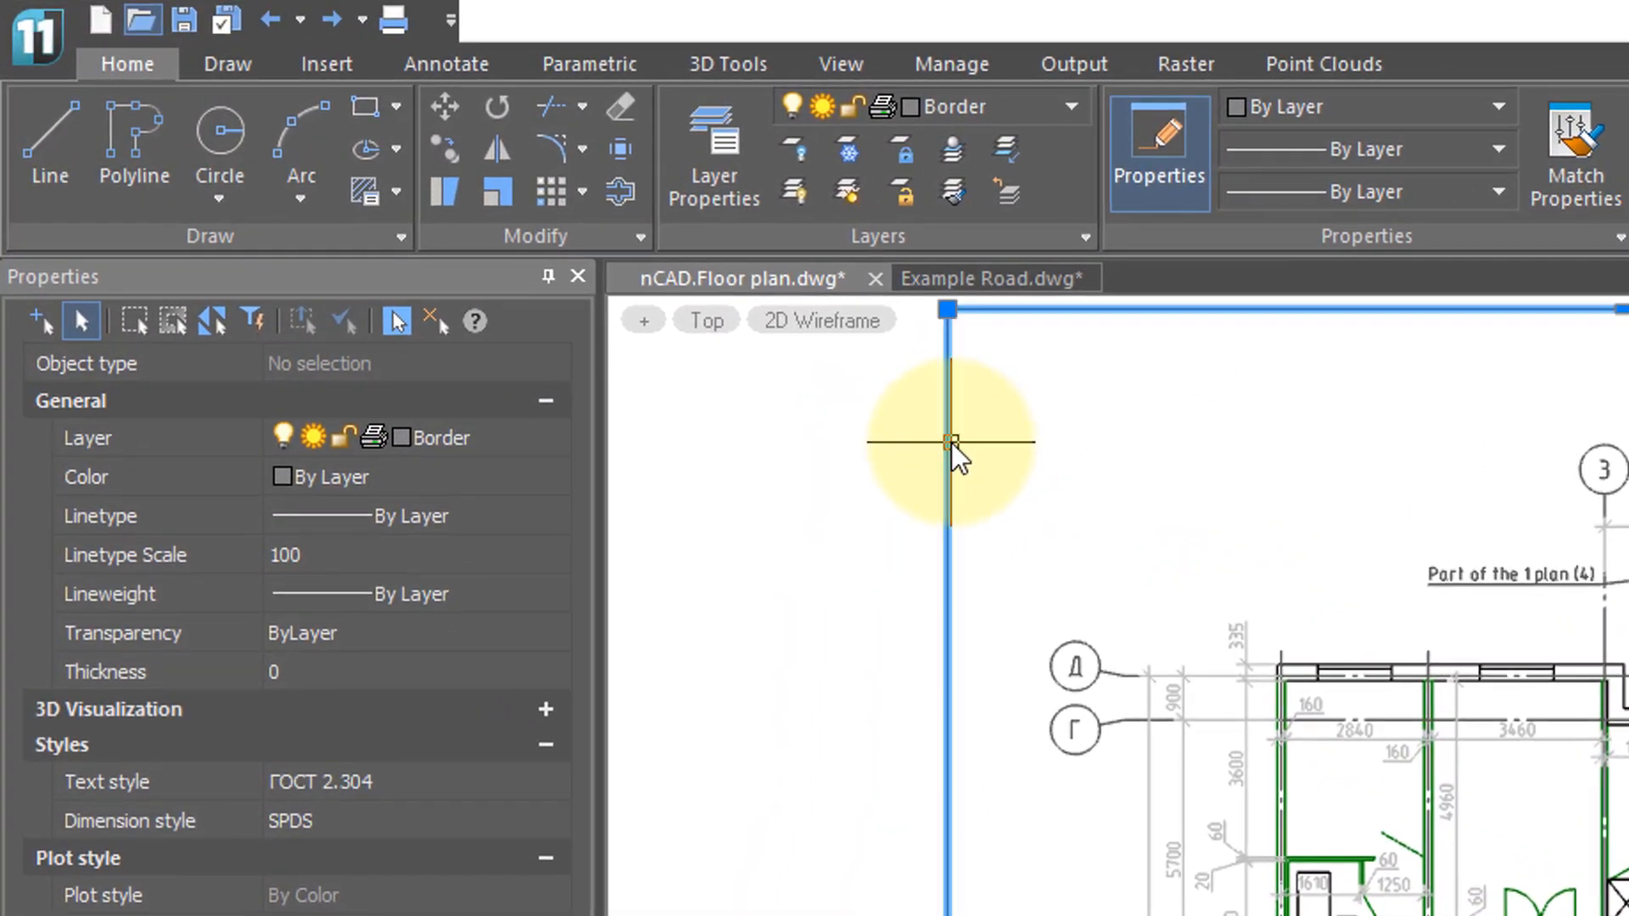
pyautogui.click(518, 436)
pyautogui.click(552, 436)
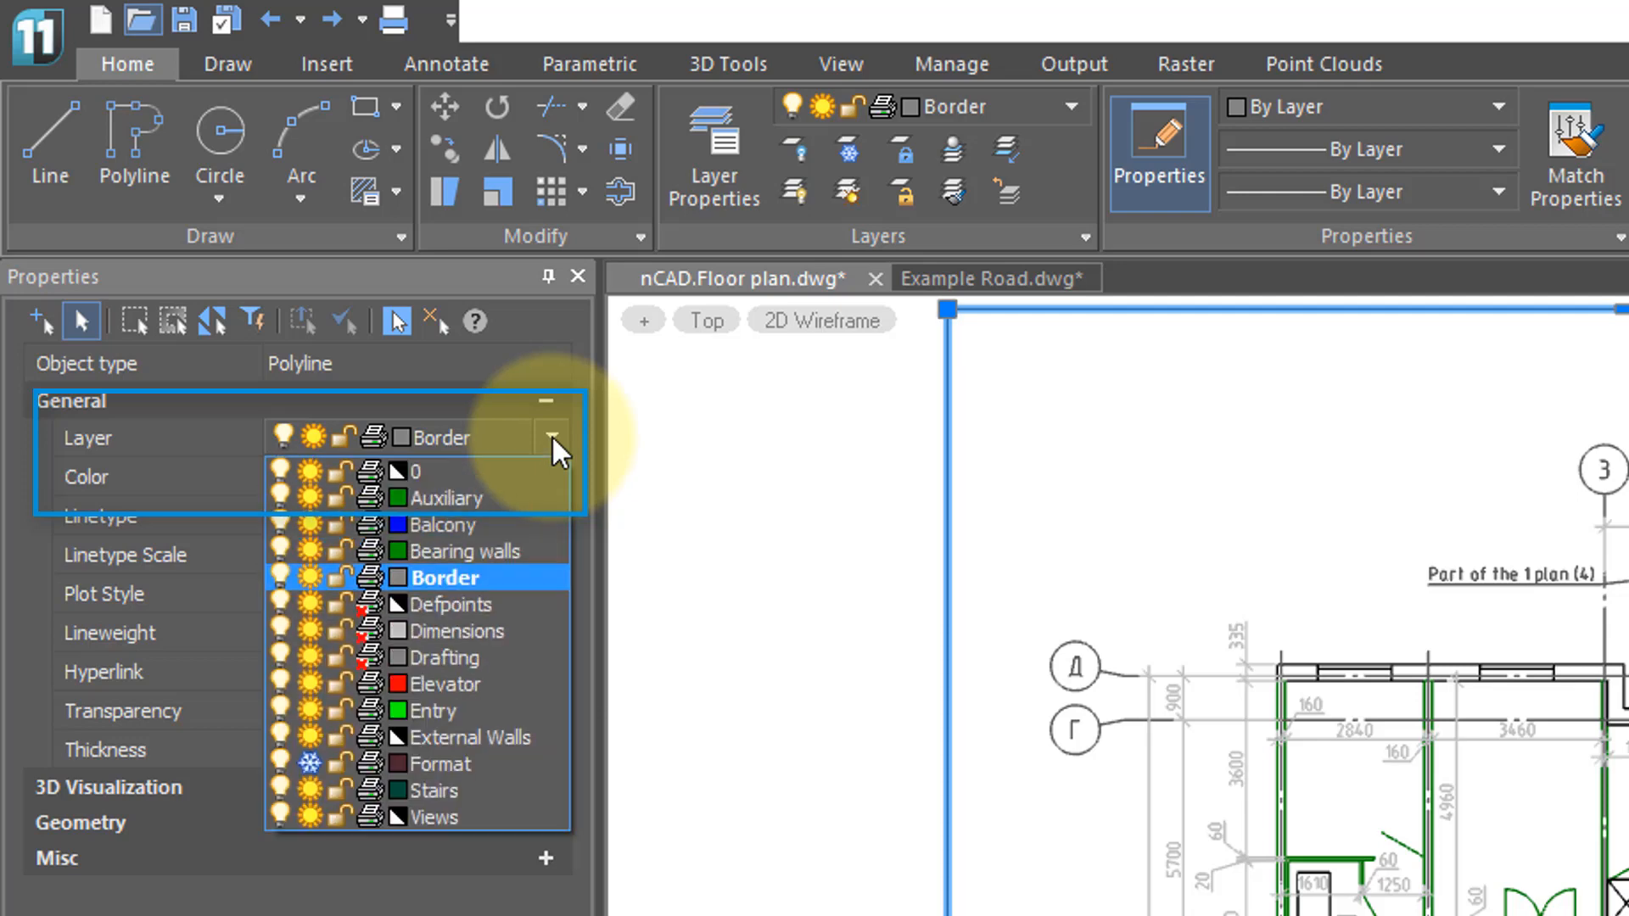
pyautogui.click(469, 676)
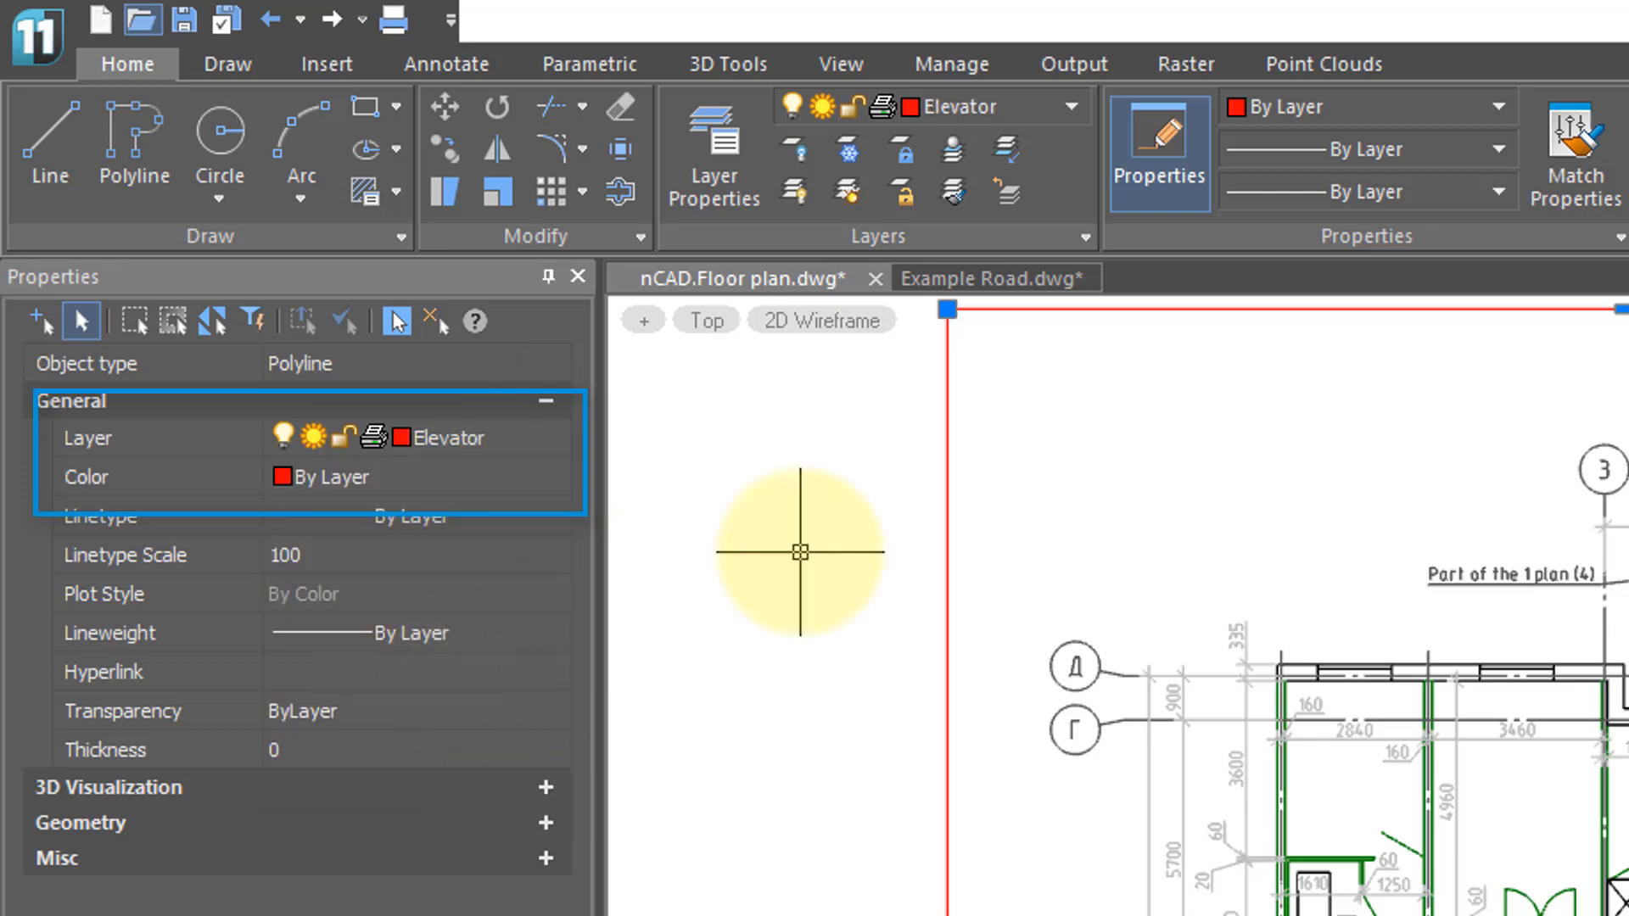
pyautogui.press('Escape')
pyautogui.moveTo(948, 499)
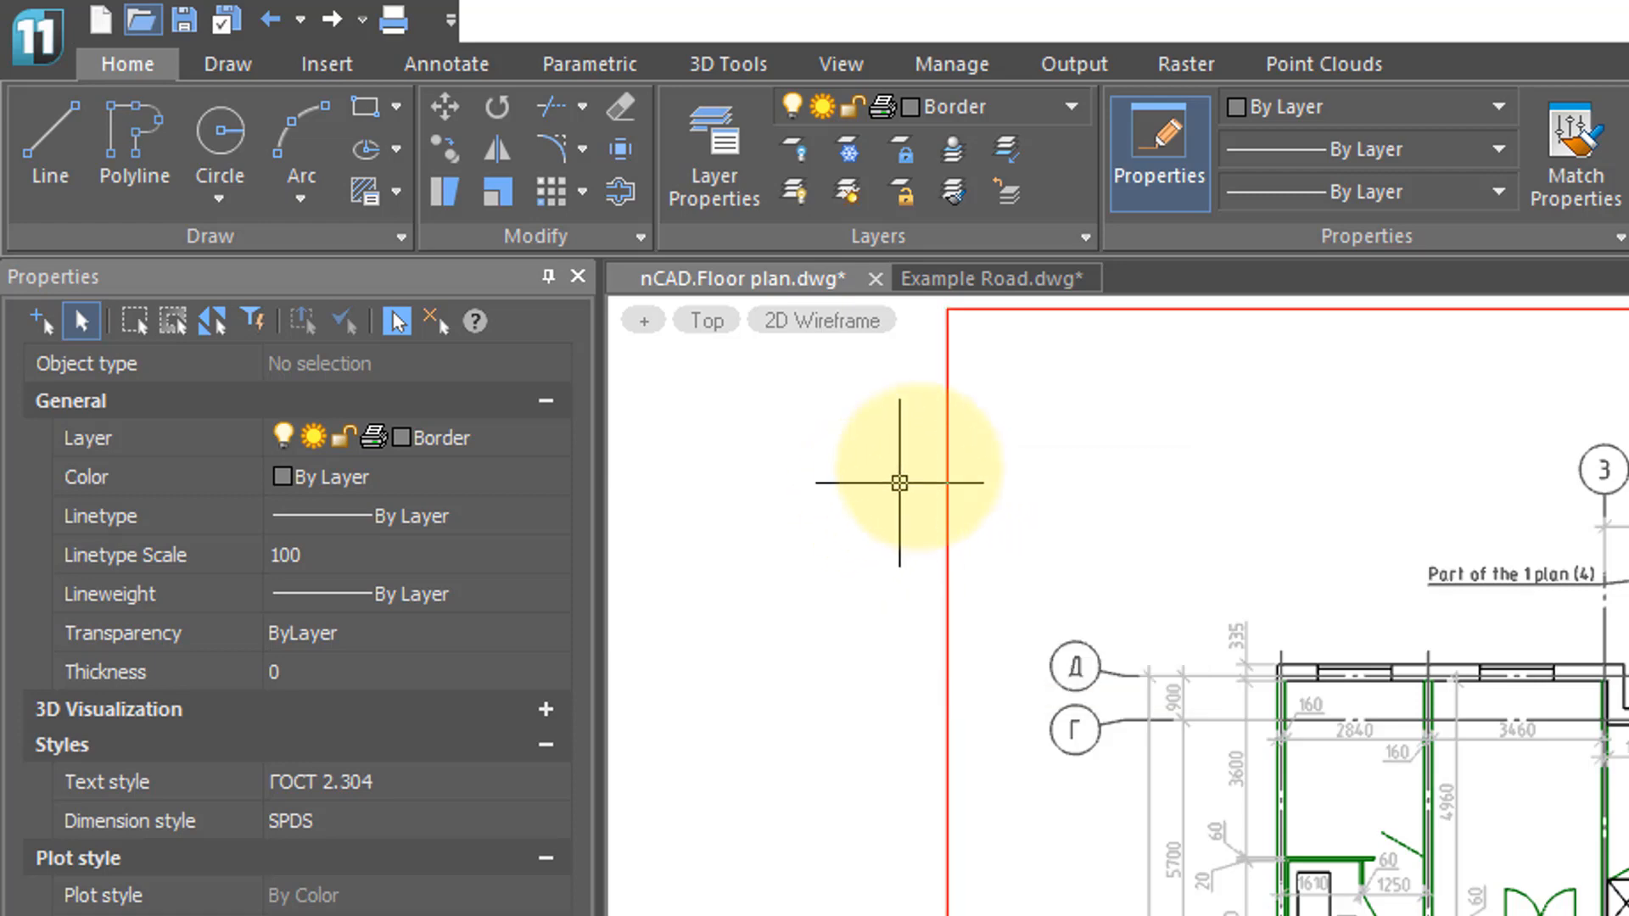
# Step: Reassign the border rectangle to the Balcony layer, then return it to the Border layer
pyautogui.click(944, 457)
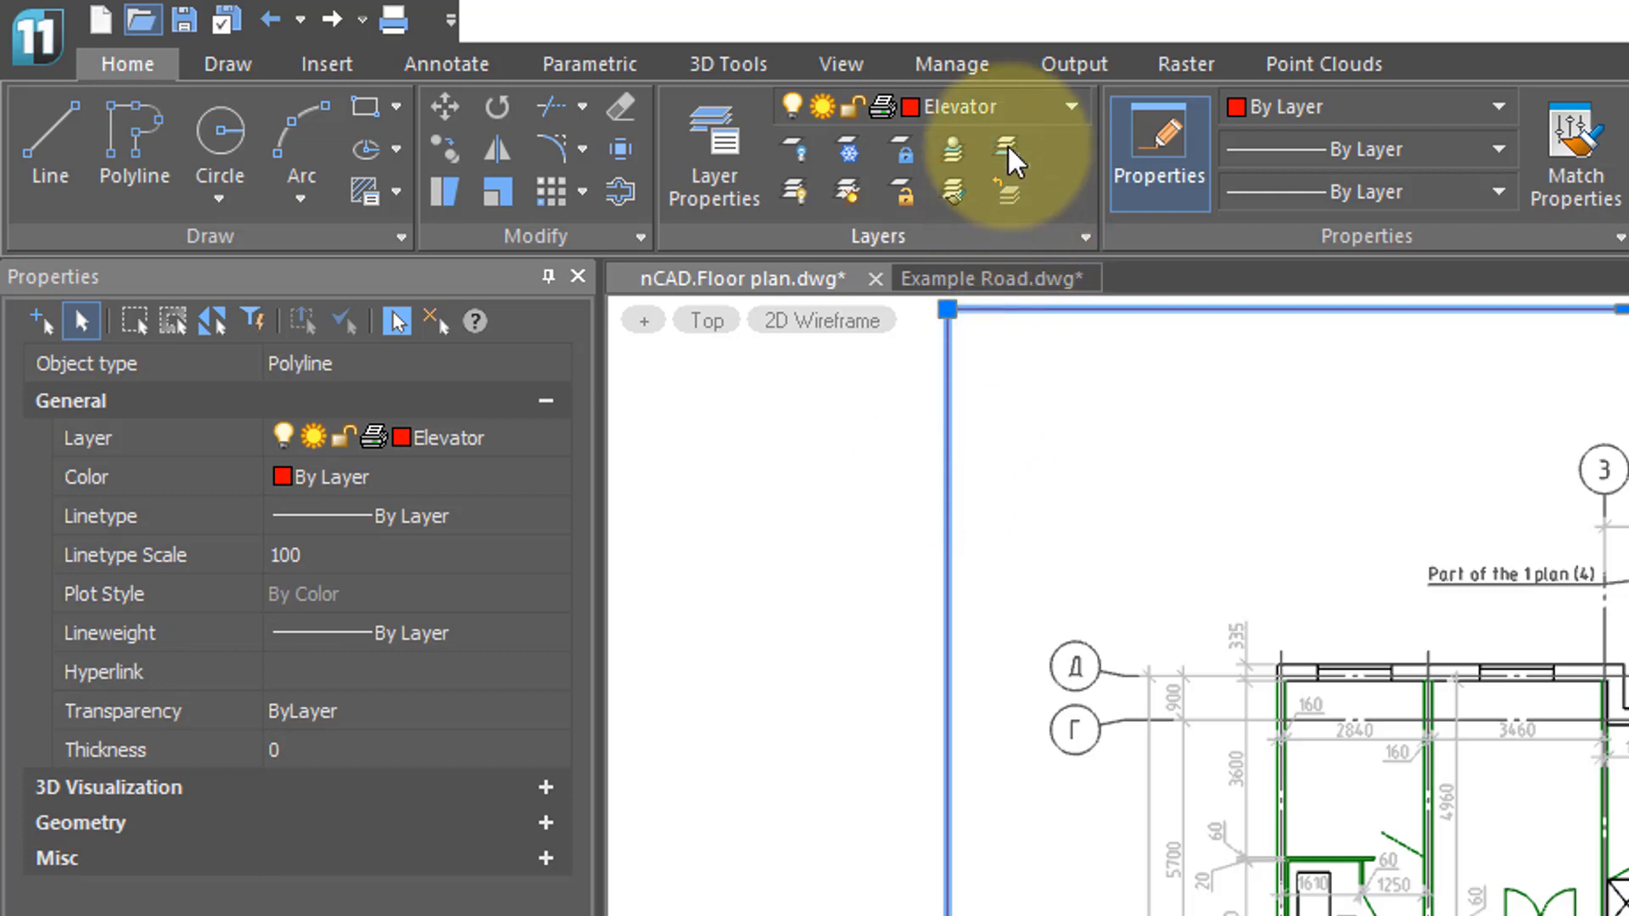
pyautogui.click(1072, 105)
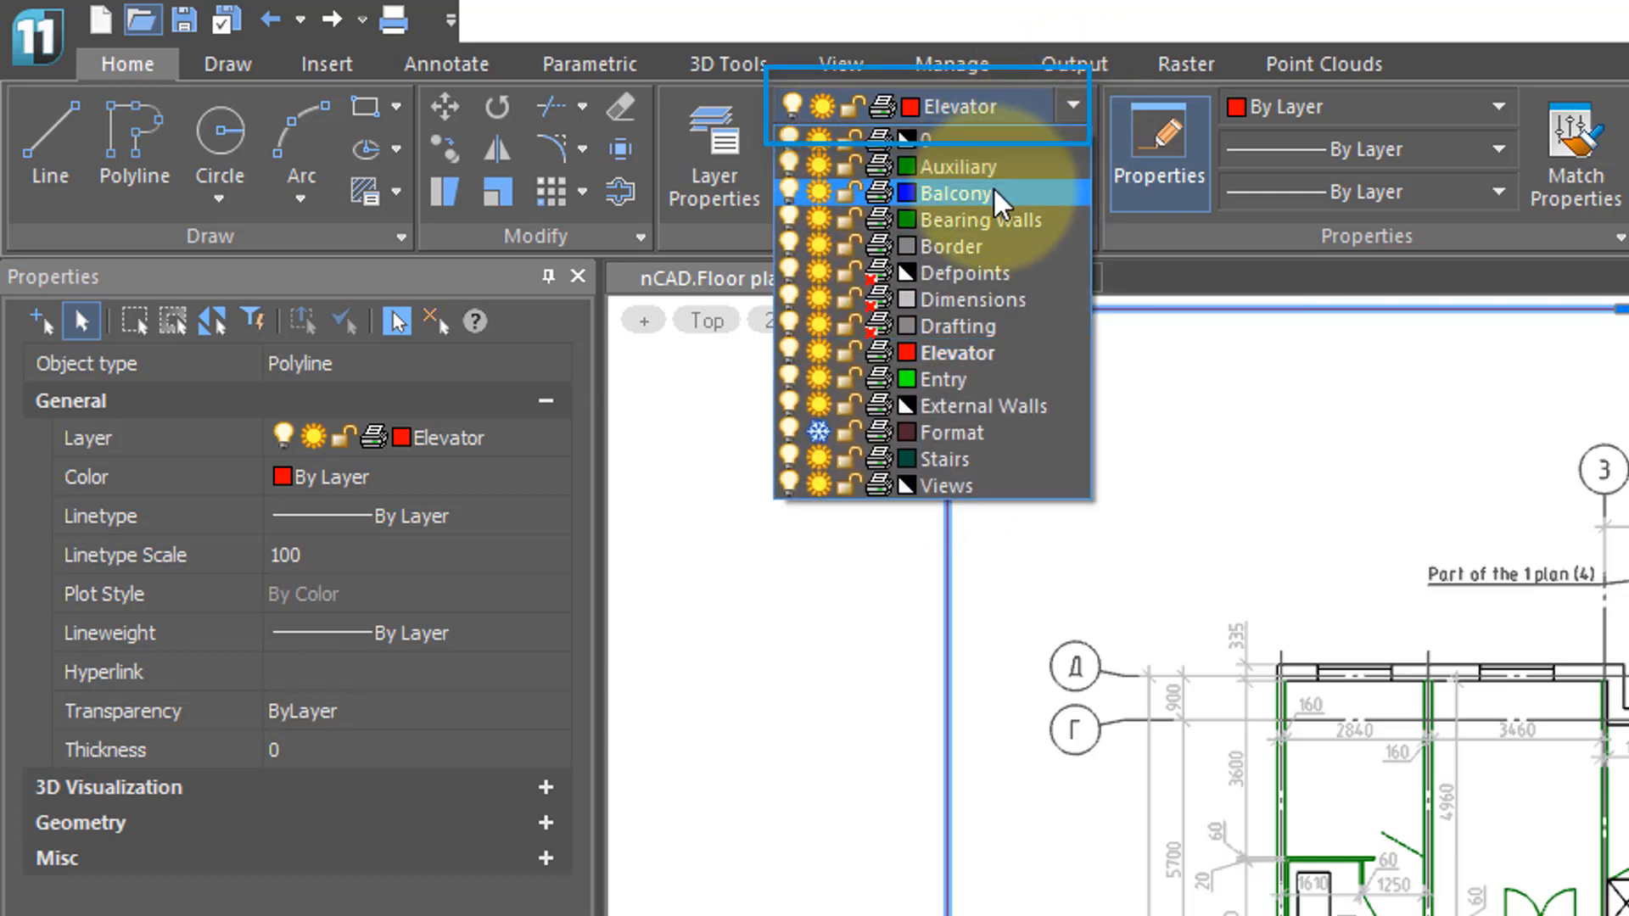
pyautogui.click(954, 194)
pyautogui.press('Escape')
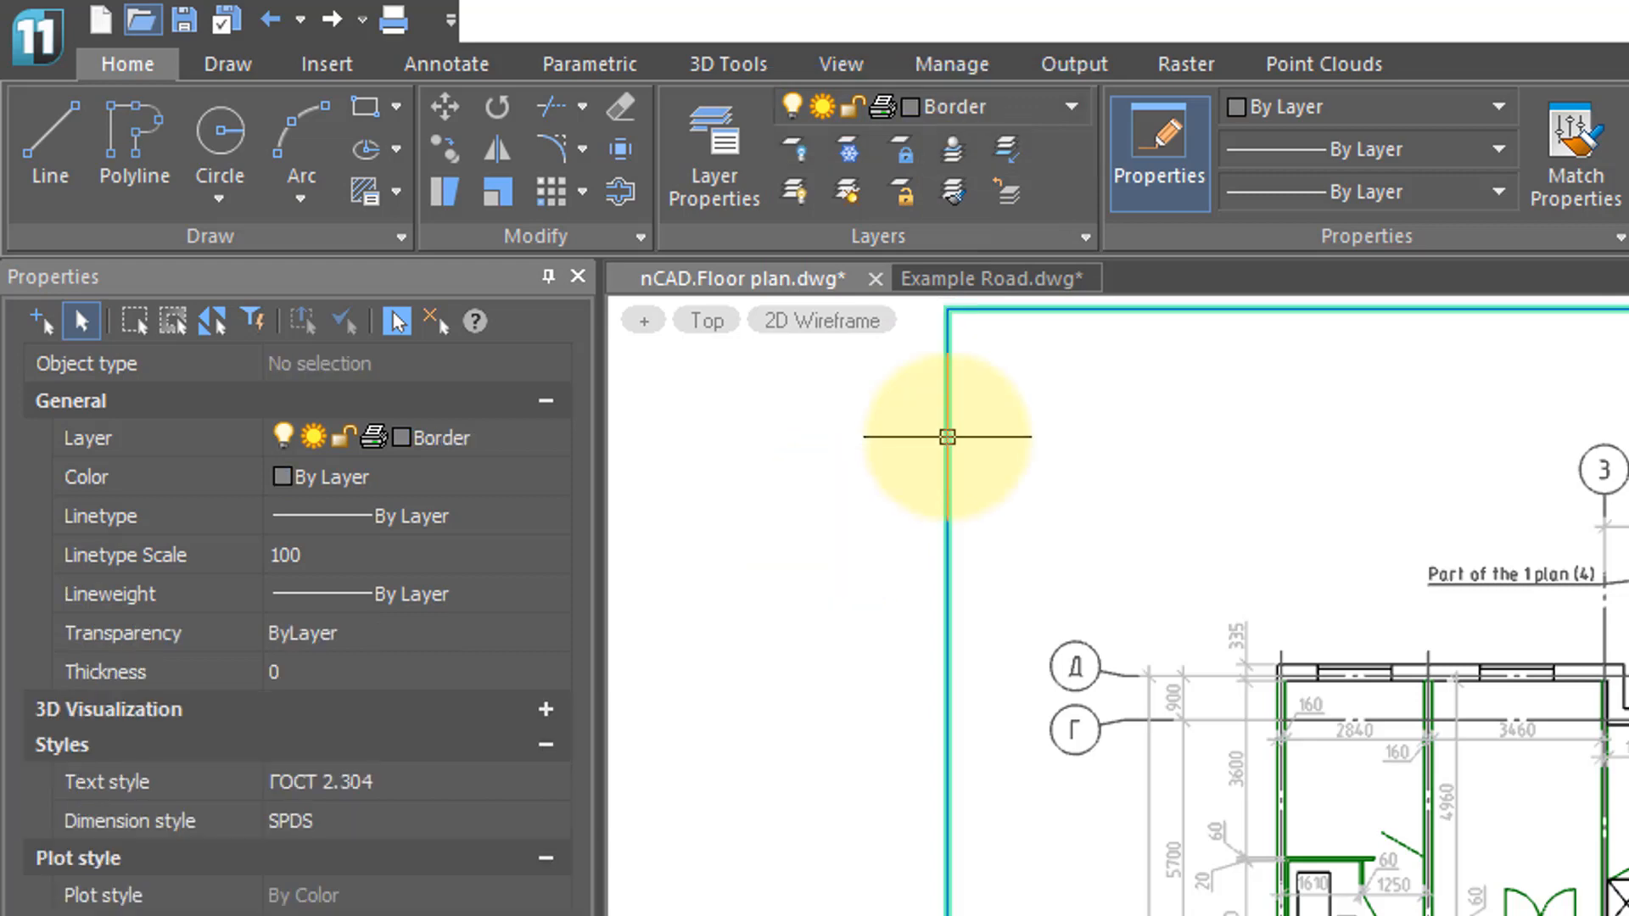
pyautogui.moveTo(948, 437)
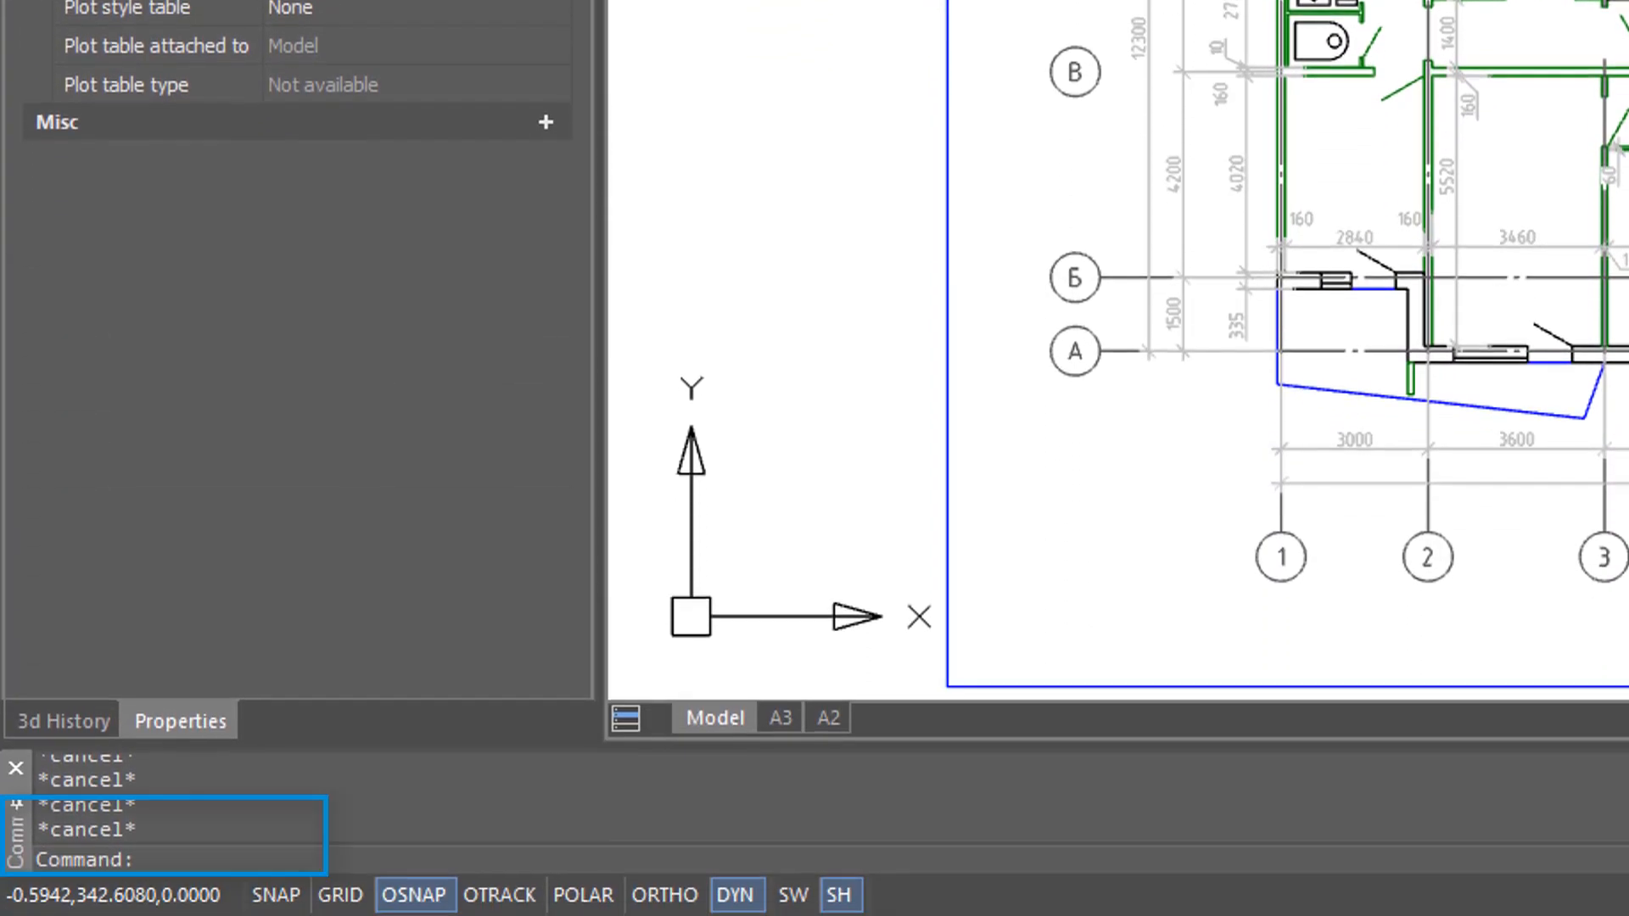
pyautogui.press('Return')
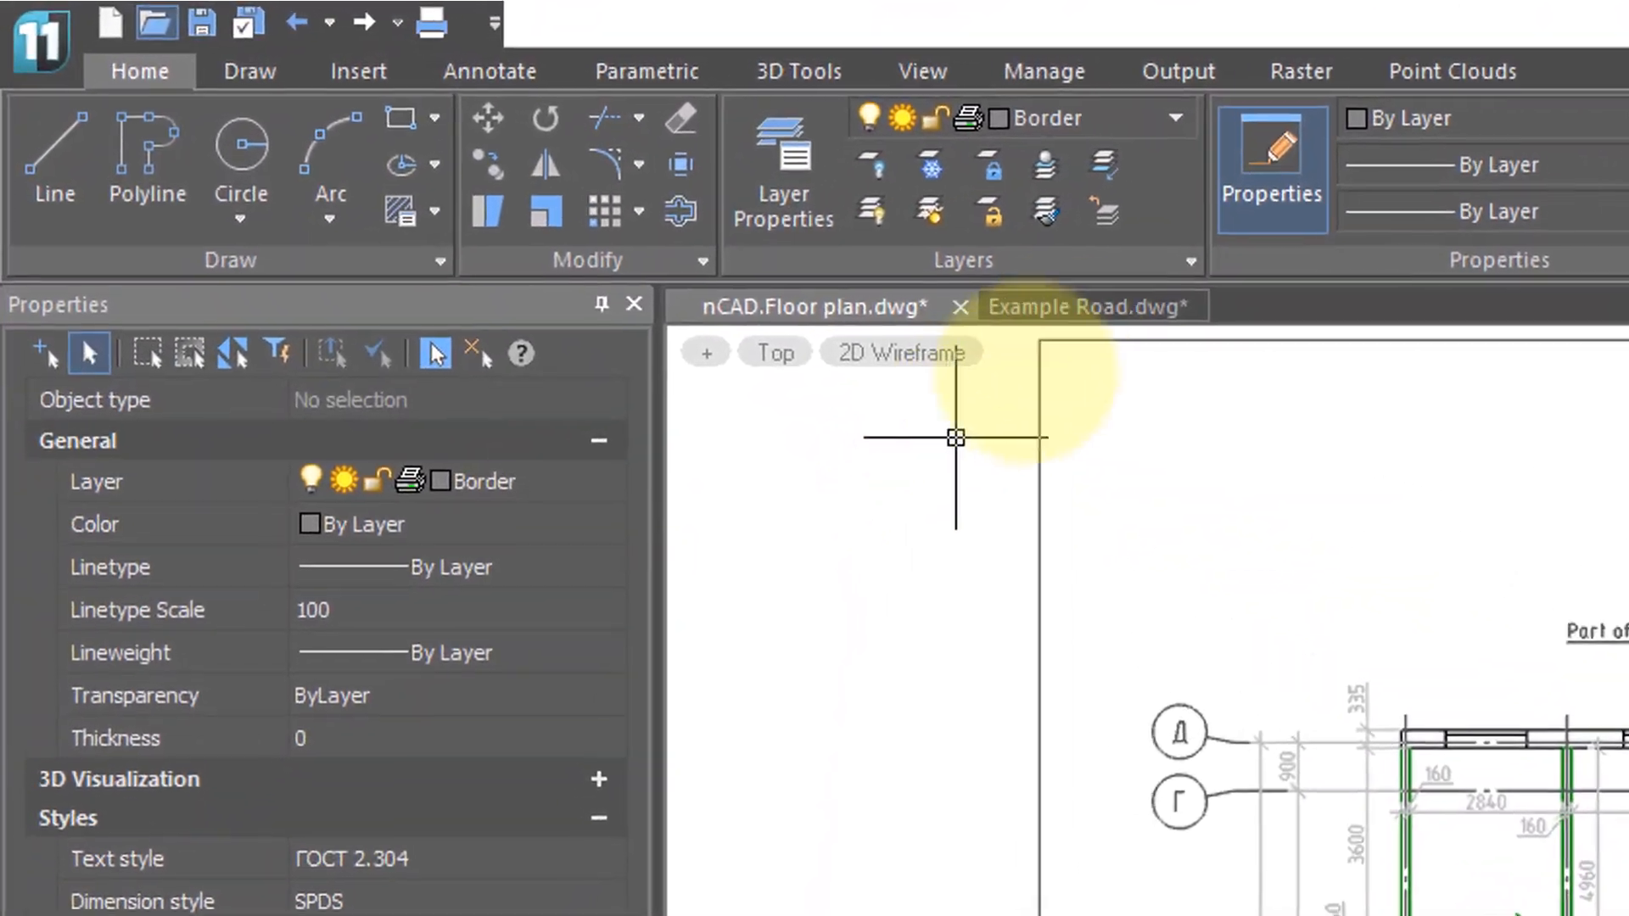
# Step: Try to freeze the Border layer while it is the current layer
pyautogui.click(1176, 118)
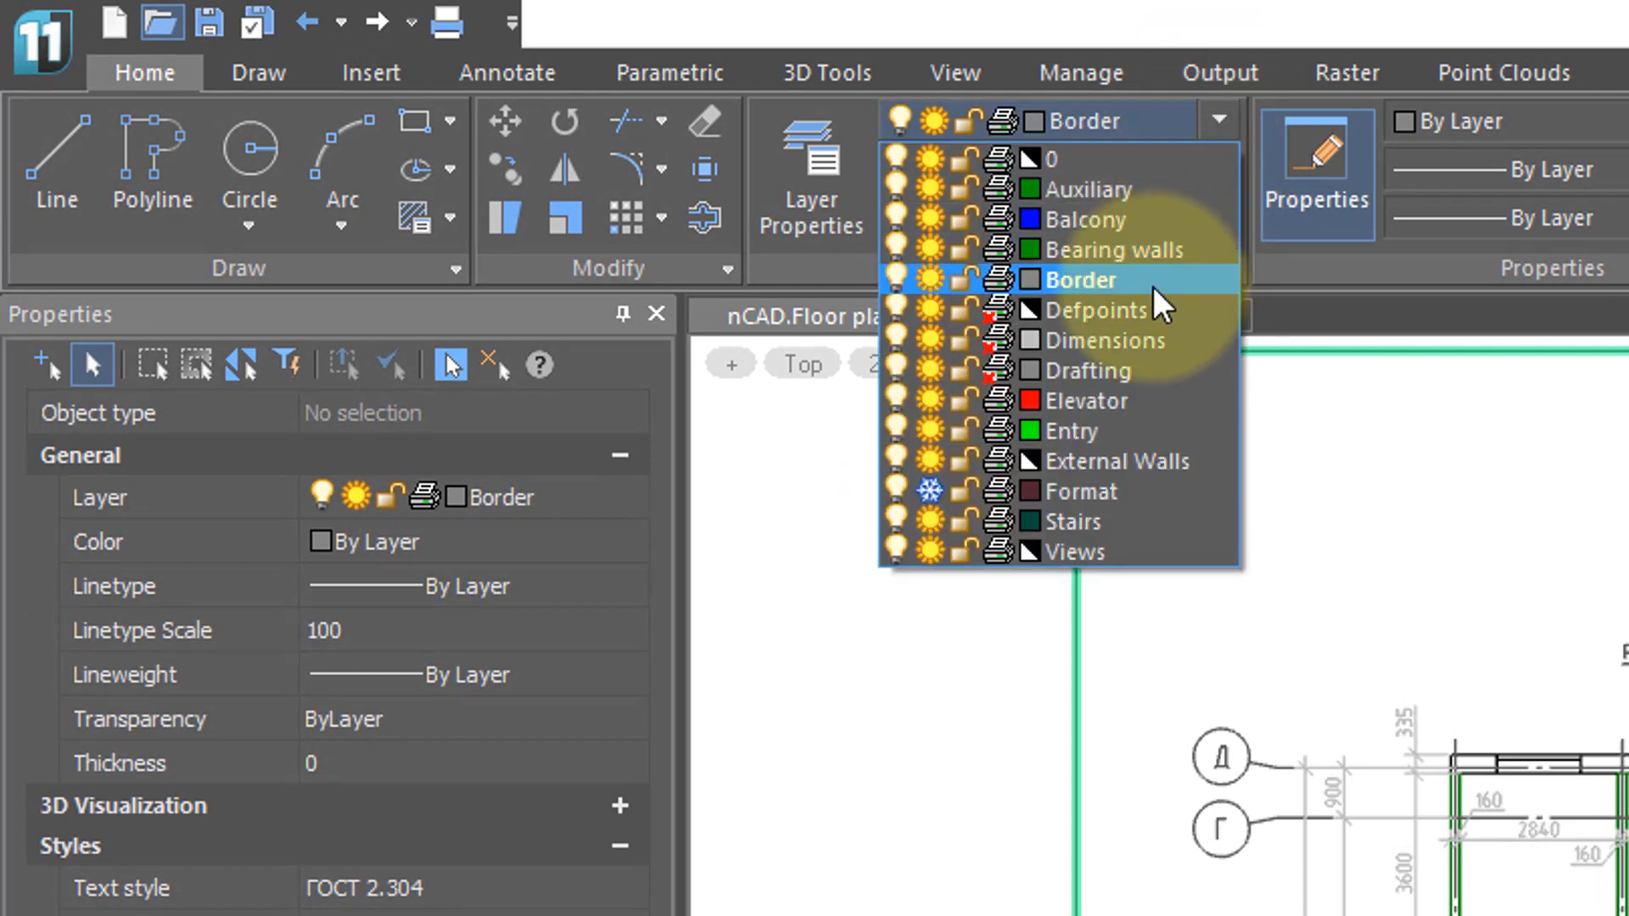
pyautogui.click(931, 281)
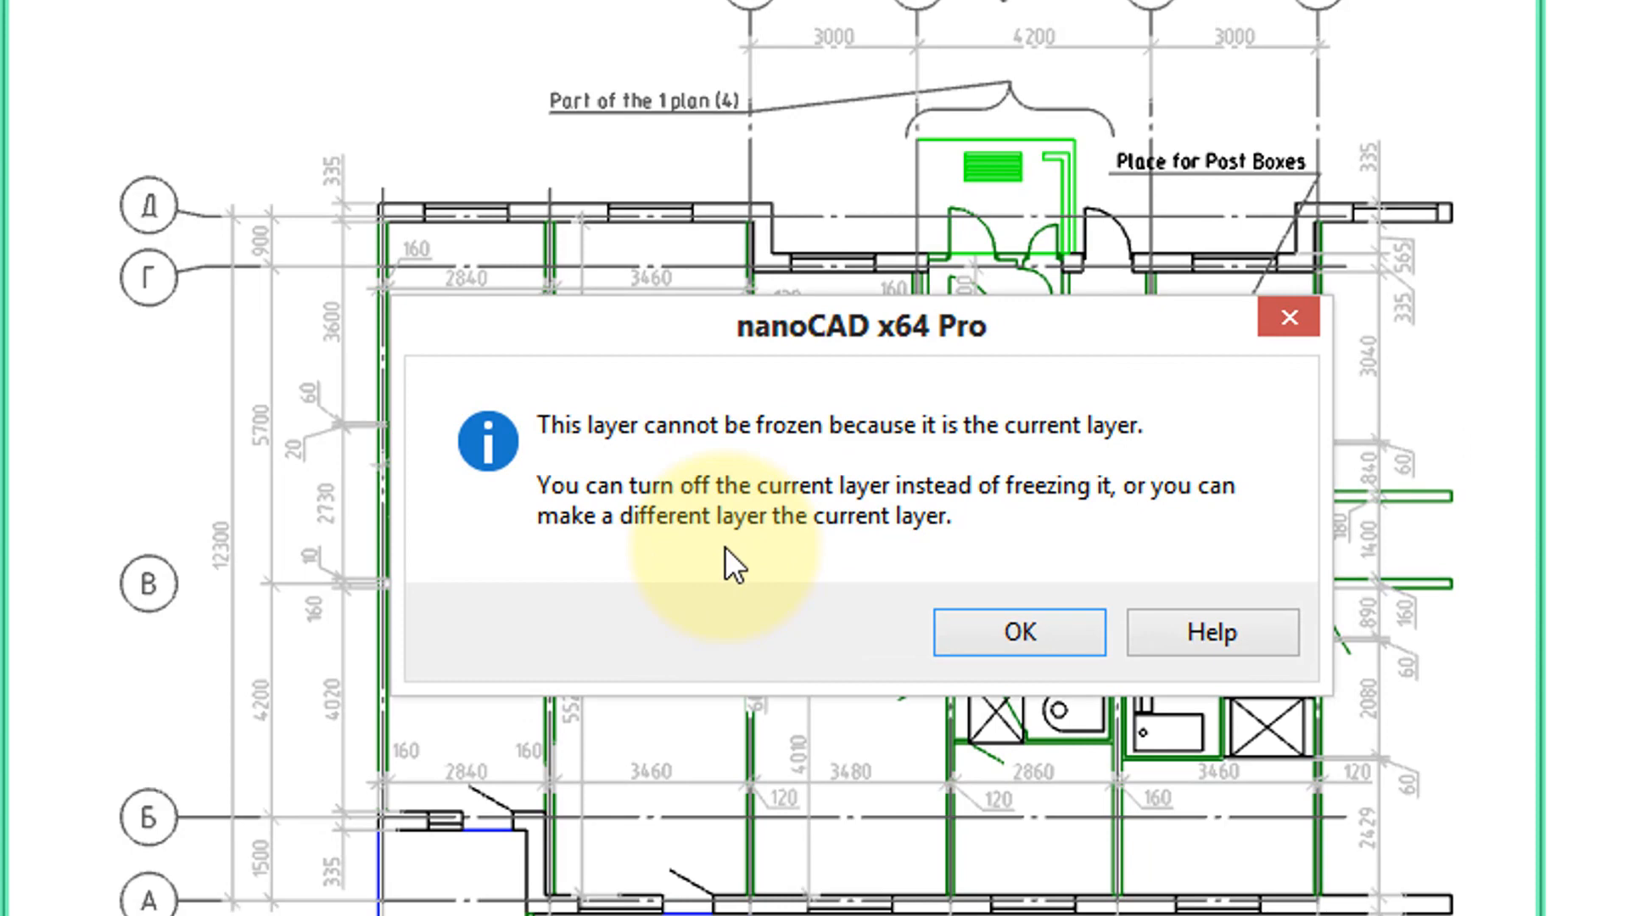
pyautogui.click(969, 638)
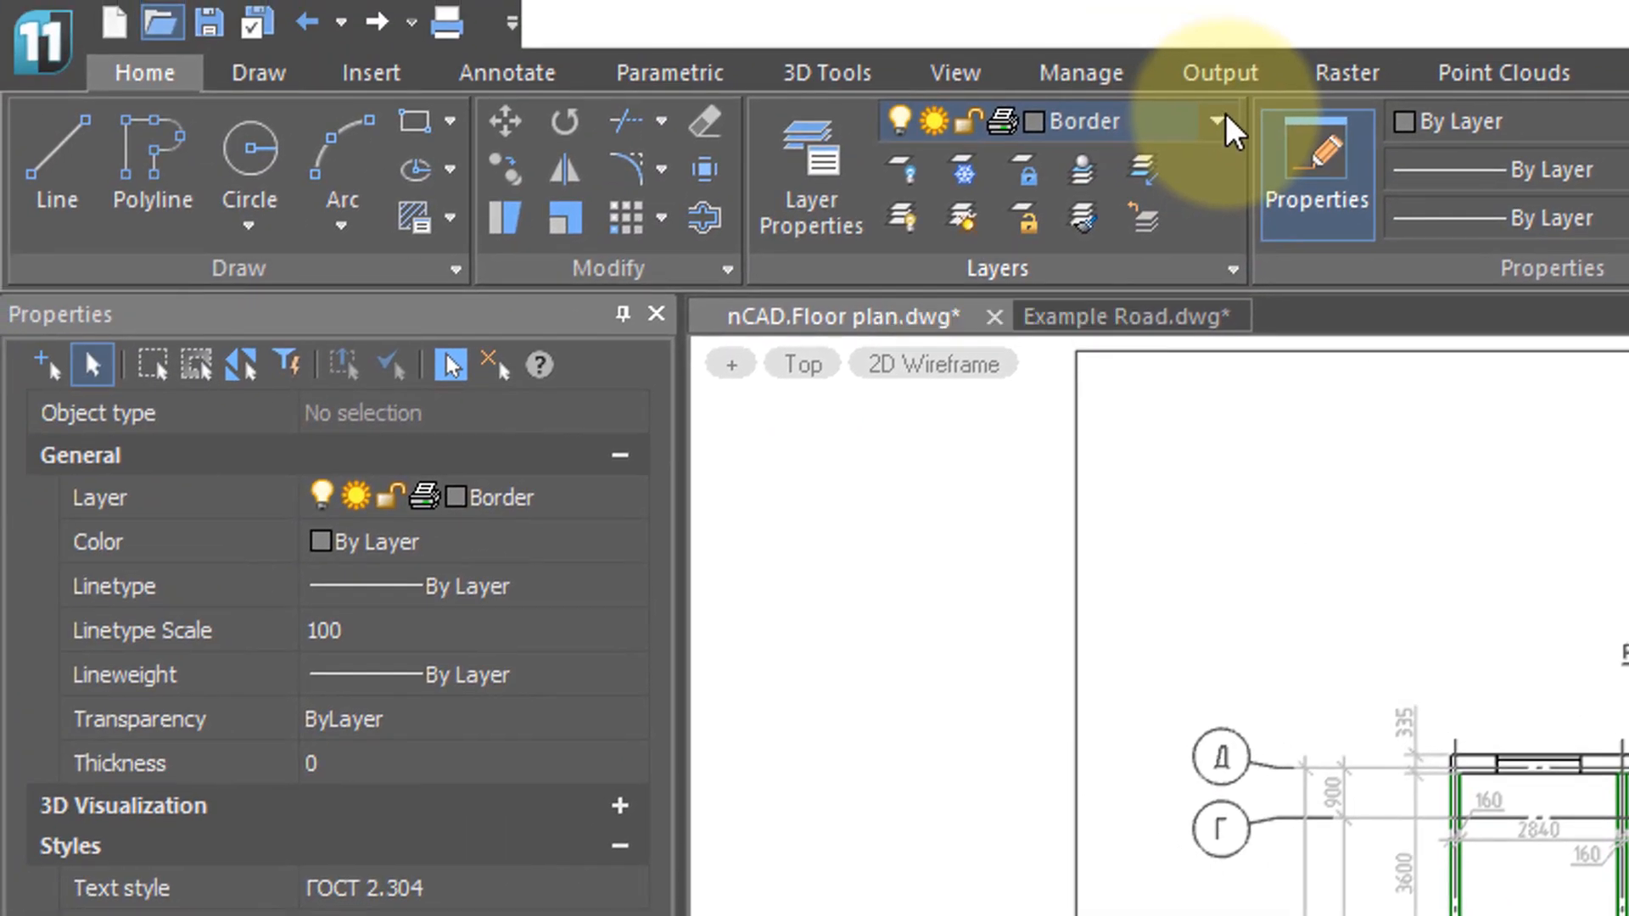
# Step: Turn the current Border layer off and back on
pyautogui.click(1219, 121)
pyautogui.click(895, 273)
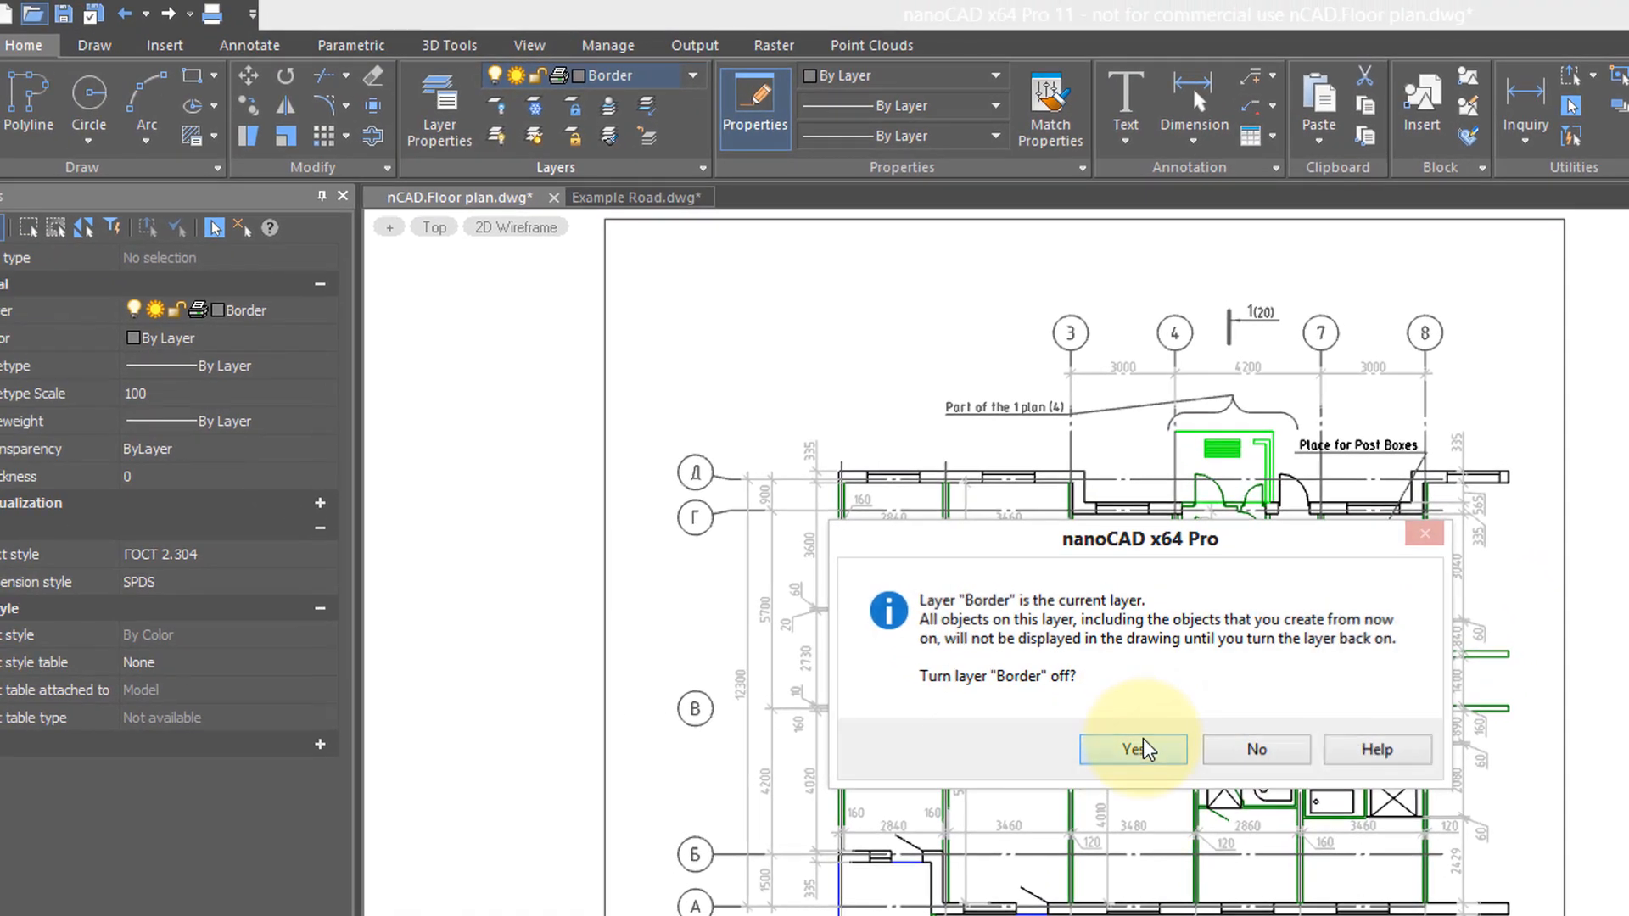
pyautogui.click(1134, 750)
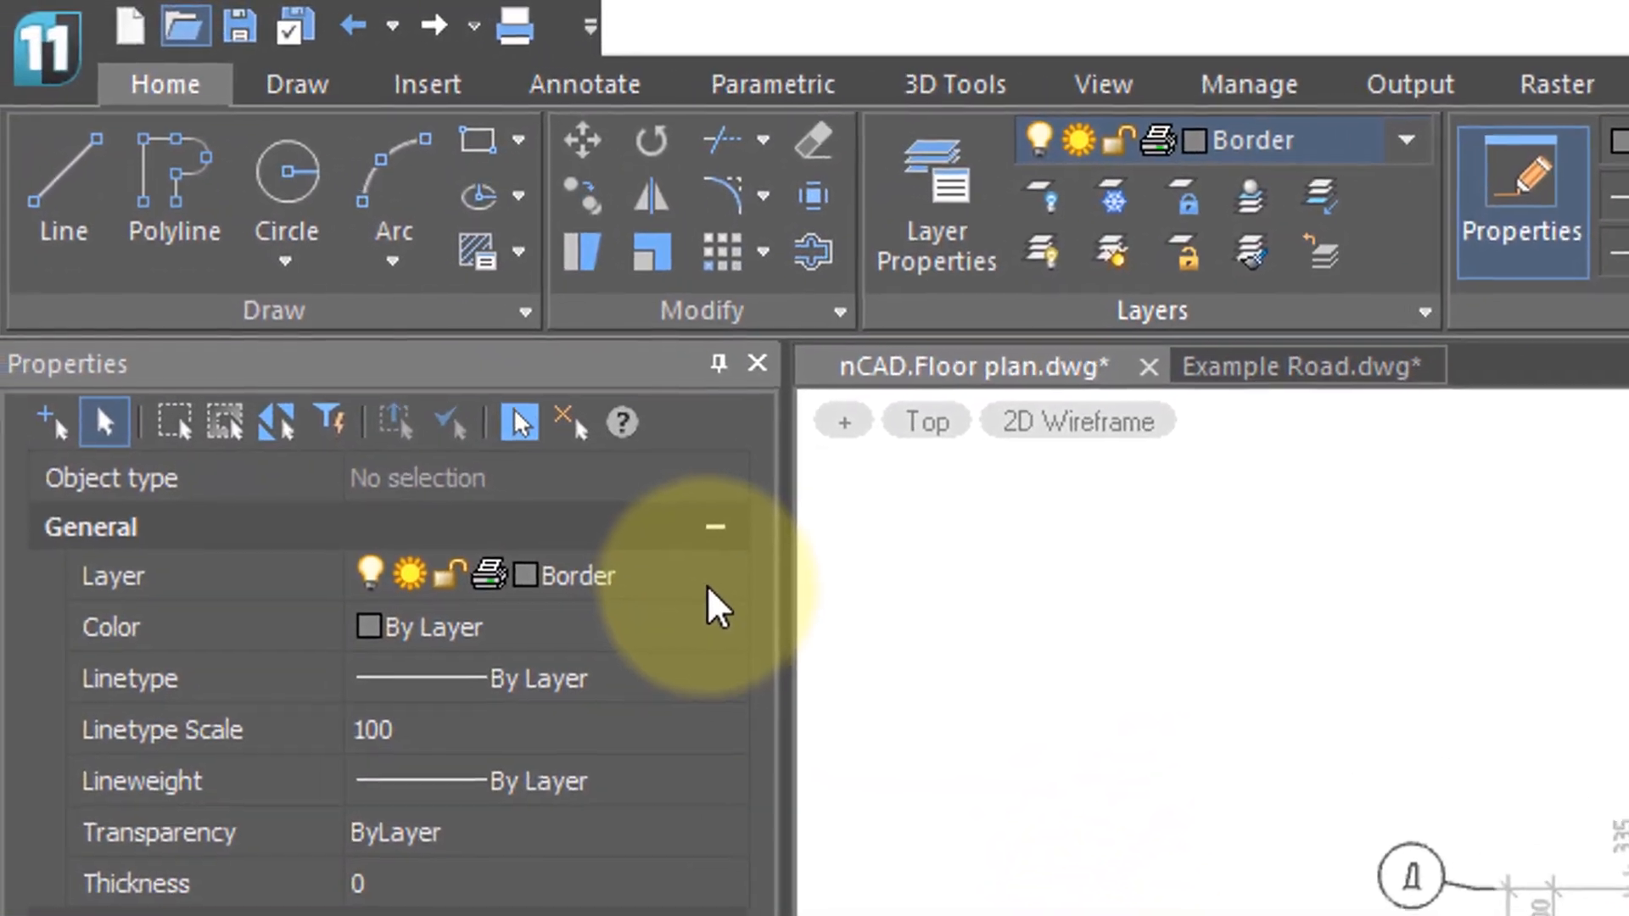
pyautogui.click(723, 593)
pyautogui.click(723, 592)
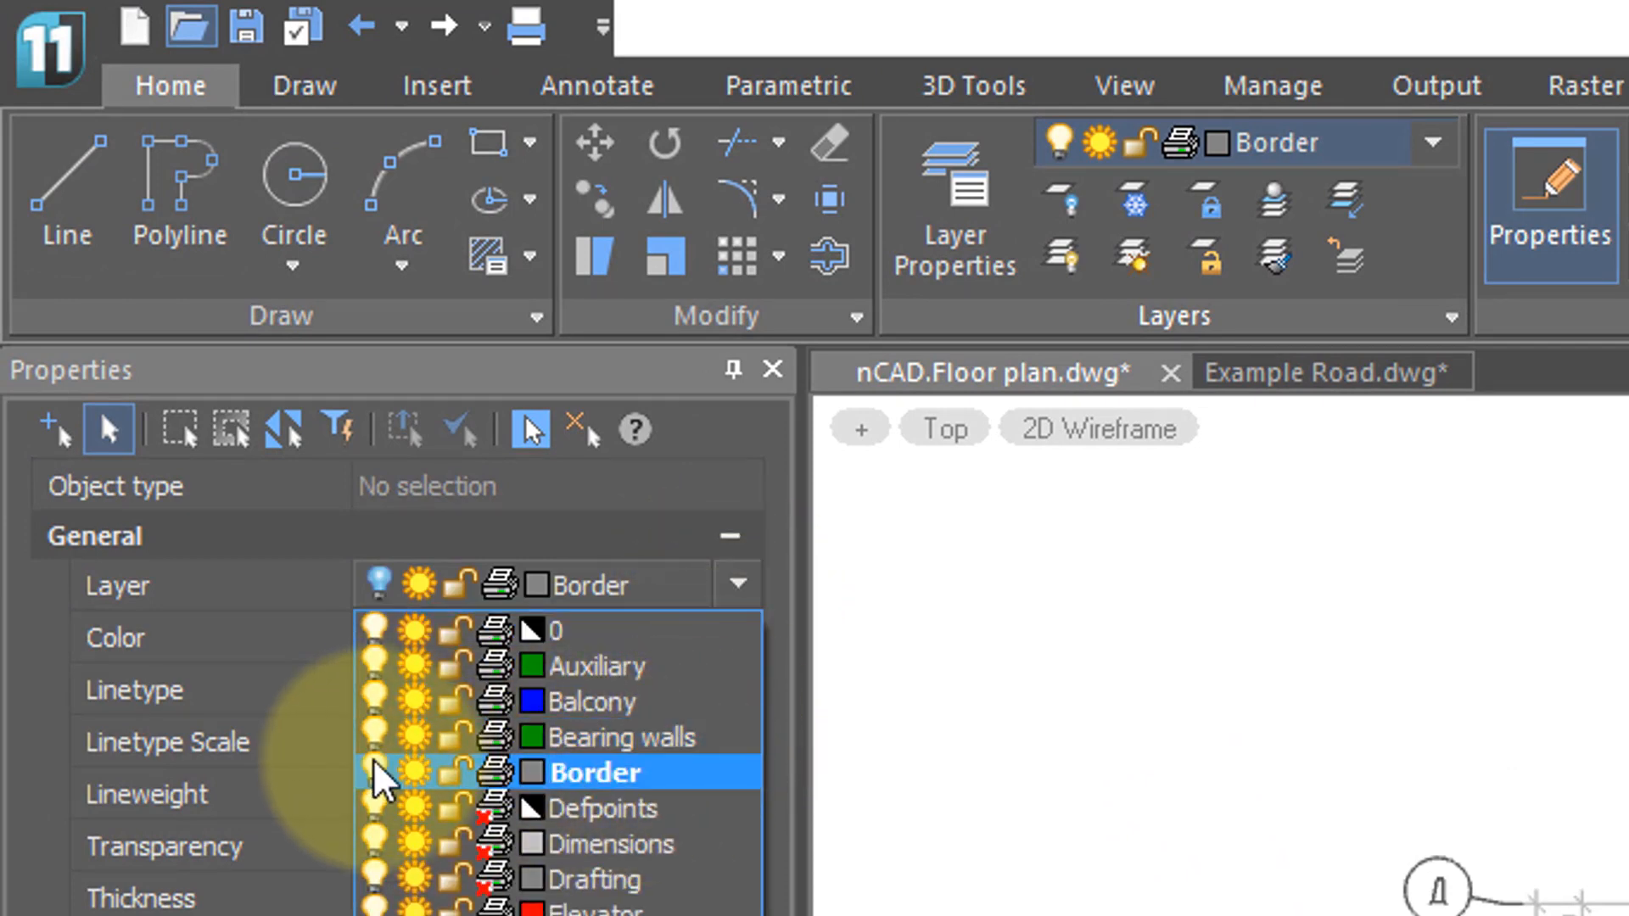
pyautogui.click(987, 762)
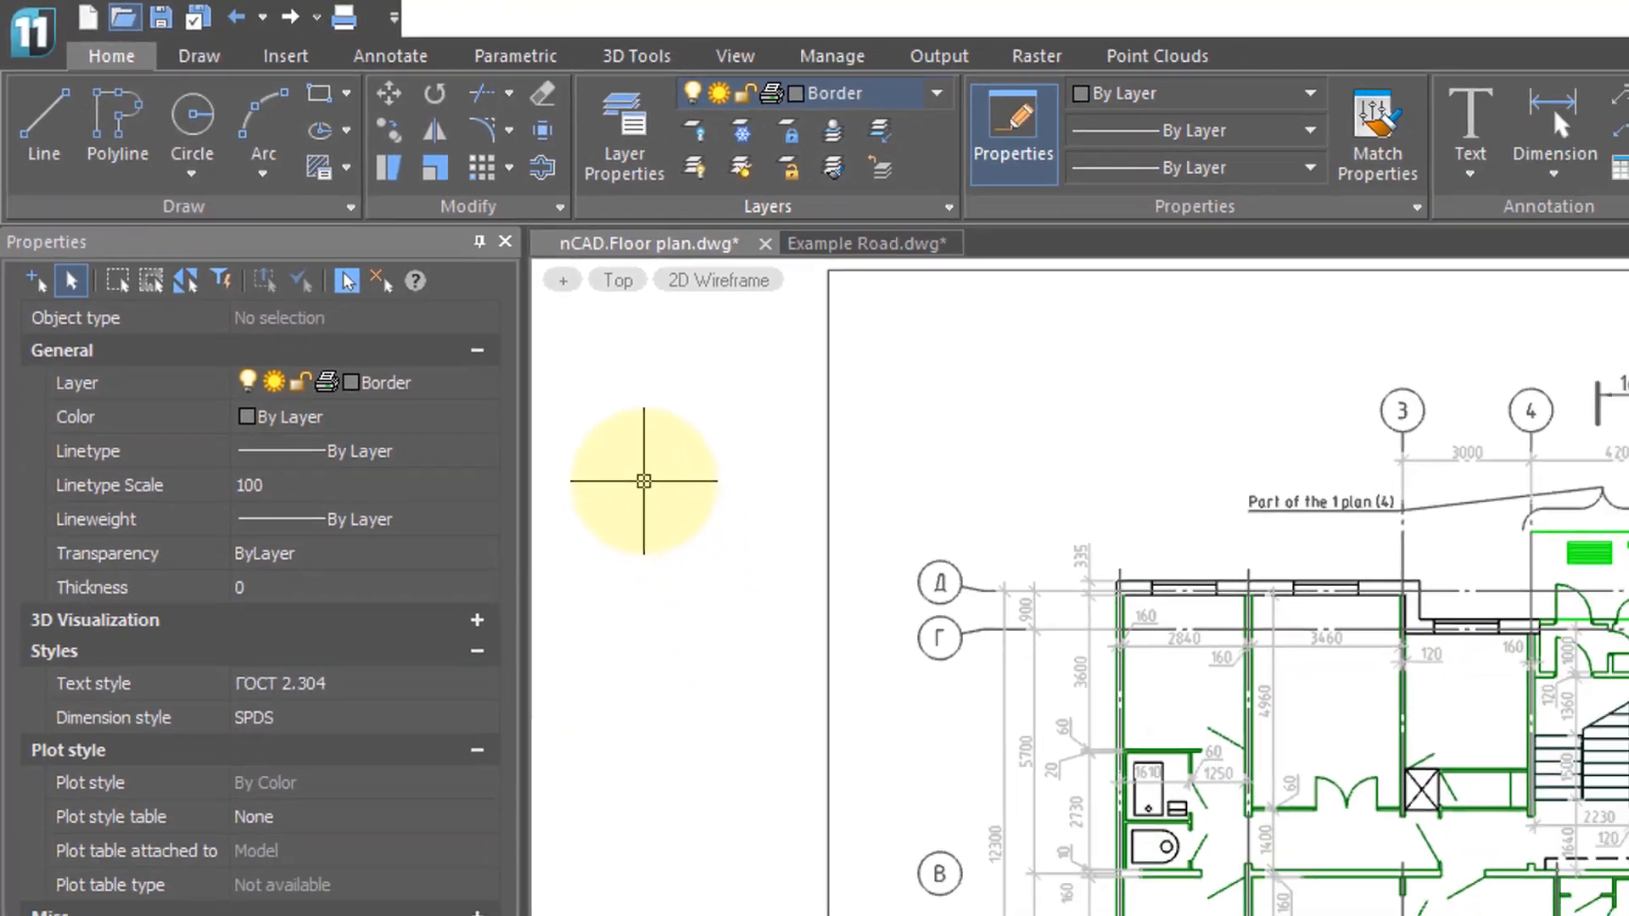
# Step: Make layer 0 current and freeze the Border layer
pyautogui.click(896, 95)
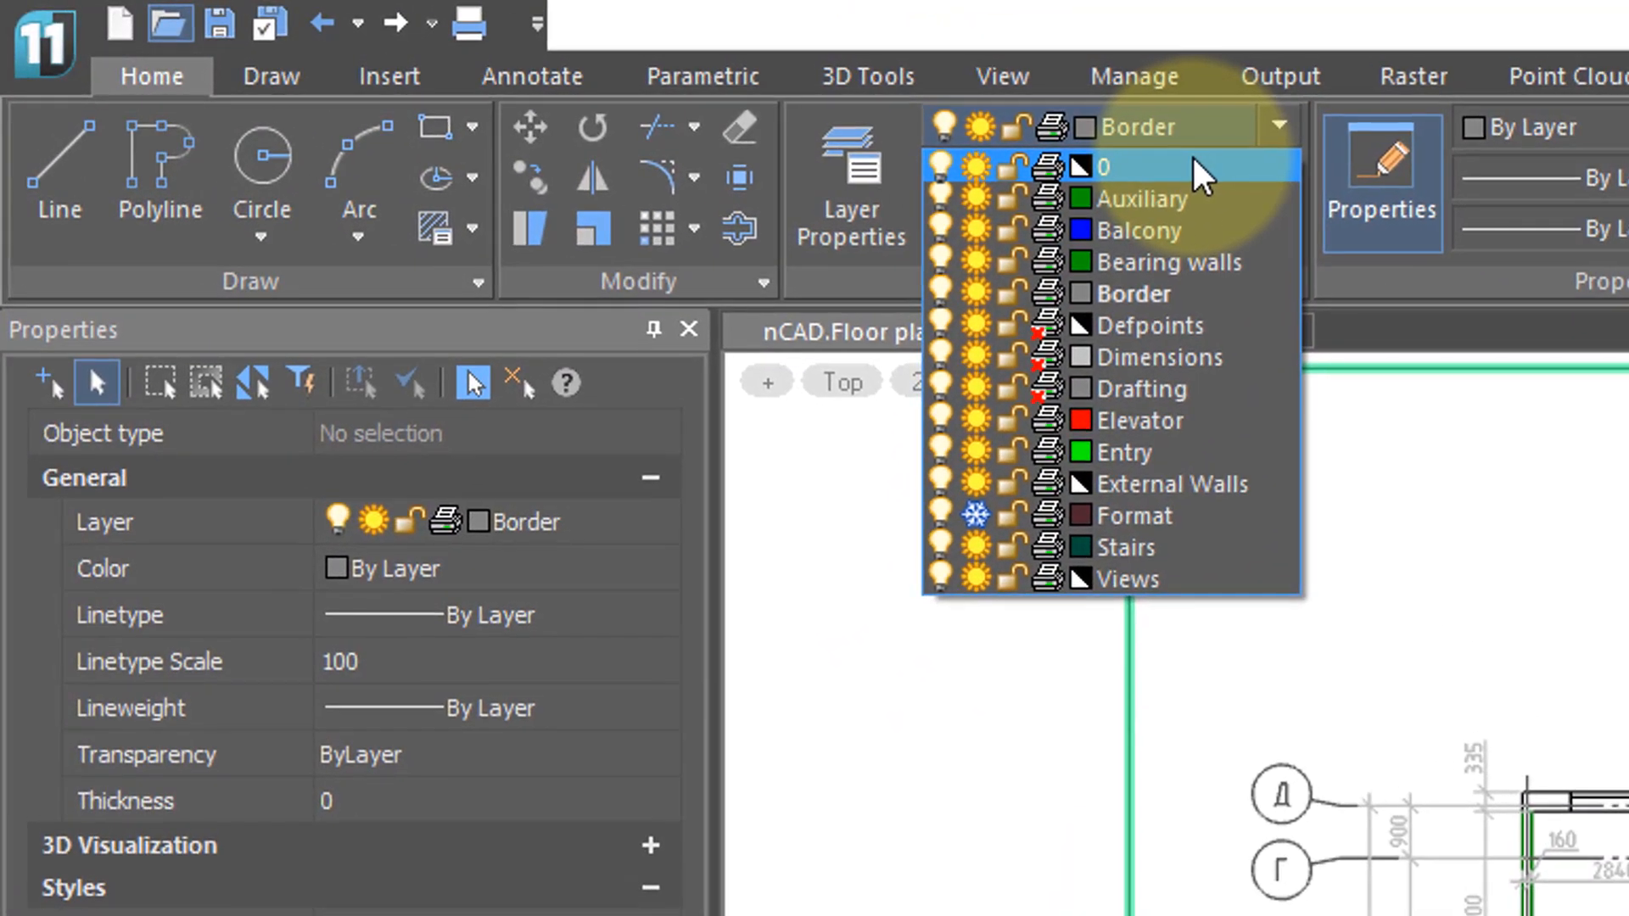
pyautogui.click(1019, 139)
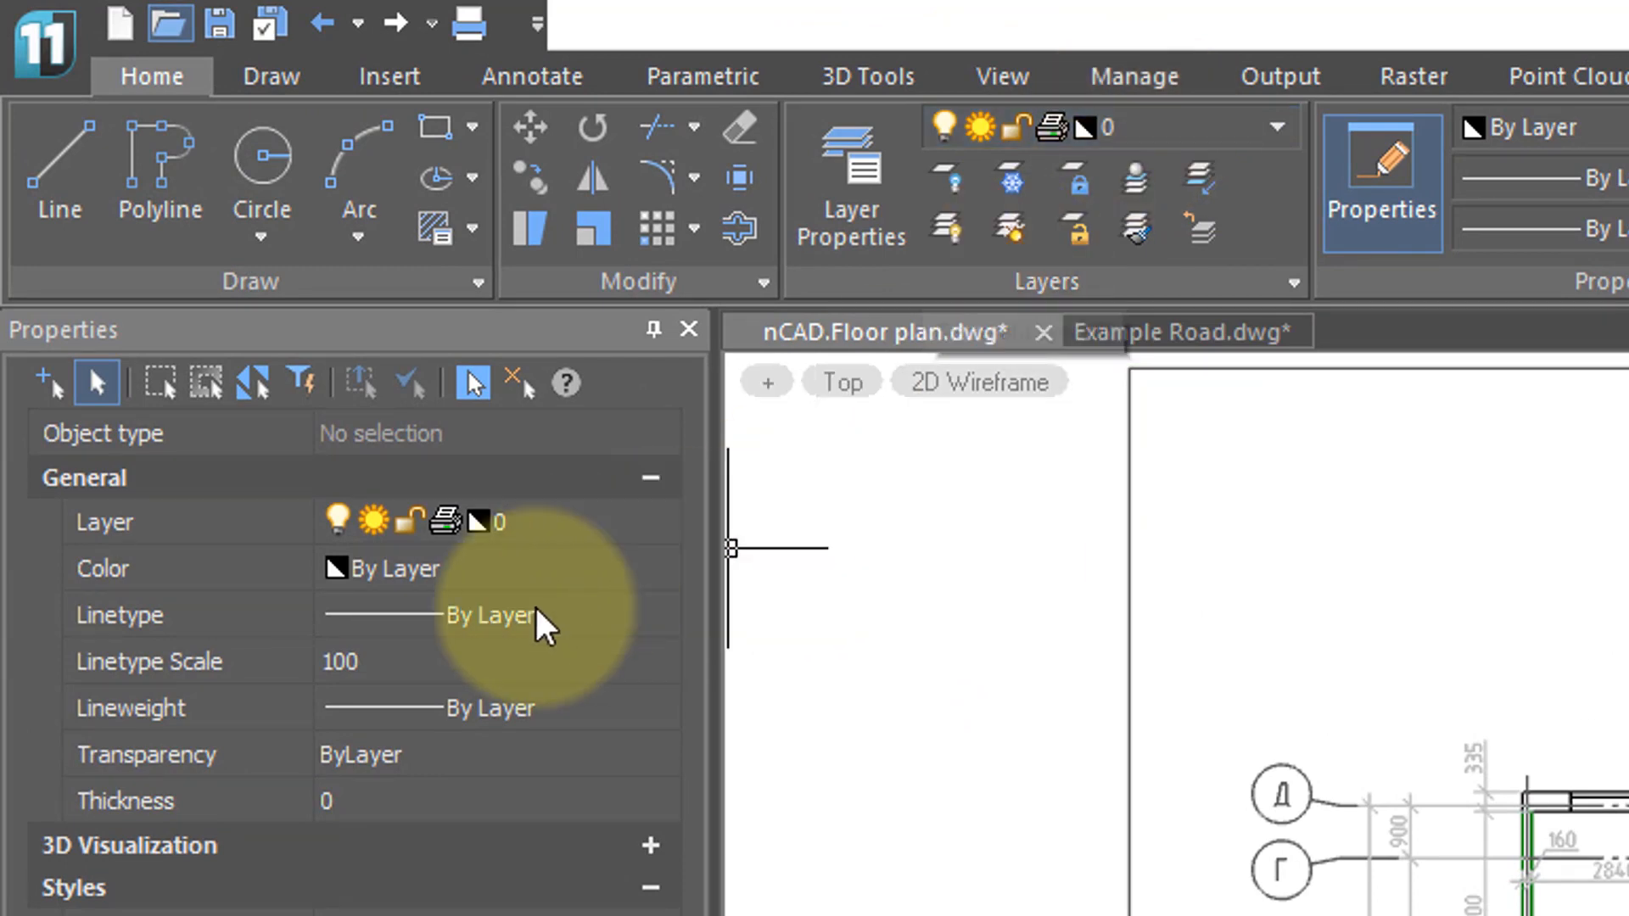
pyautogui.click(1277, 128)
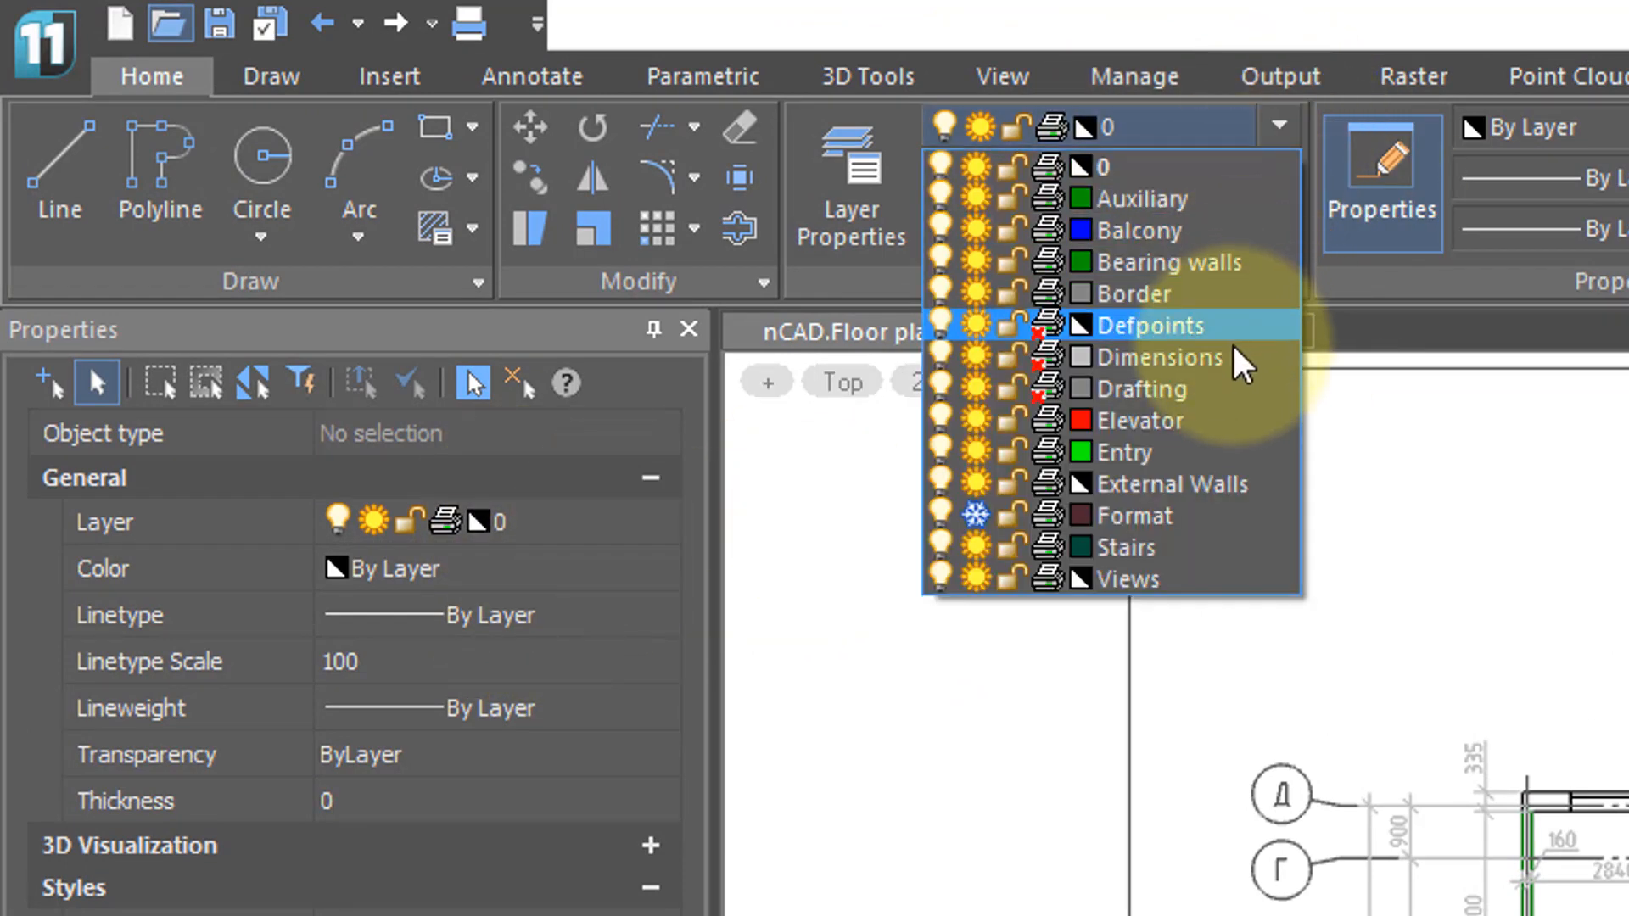
pyautogui.click(976, 294)
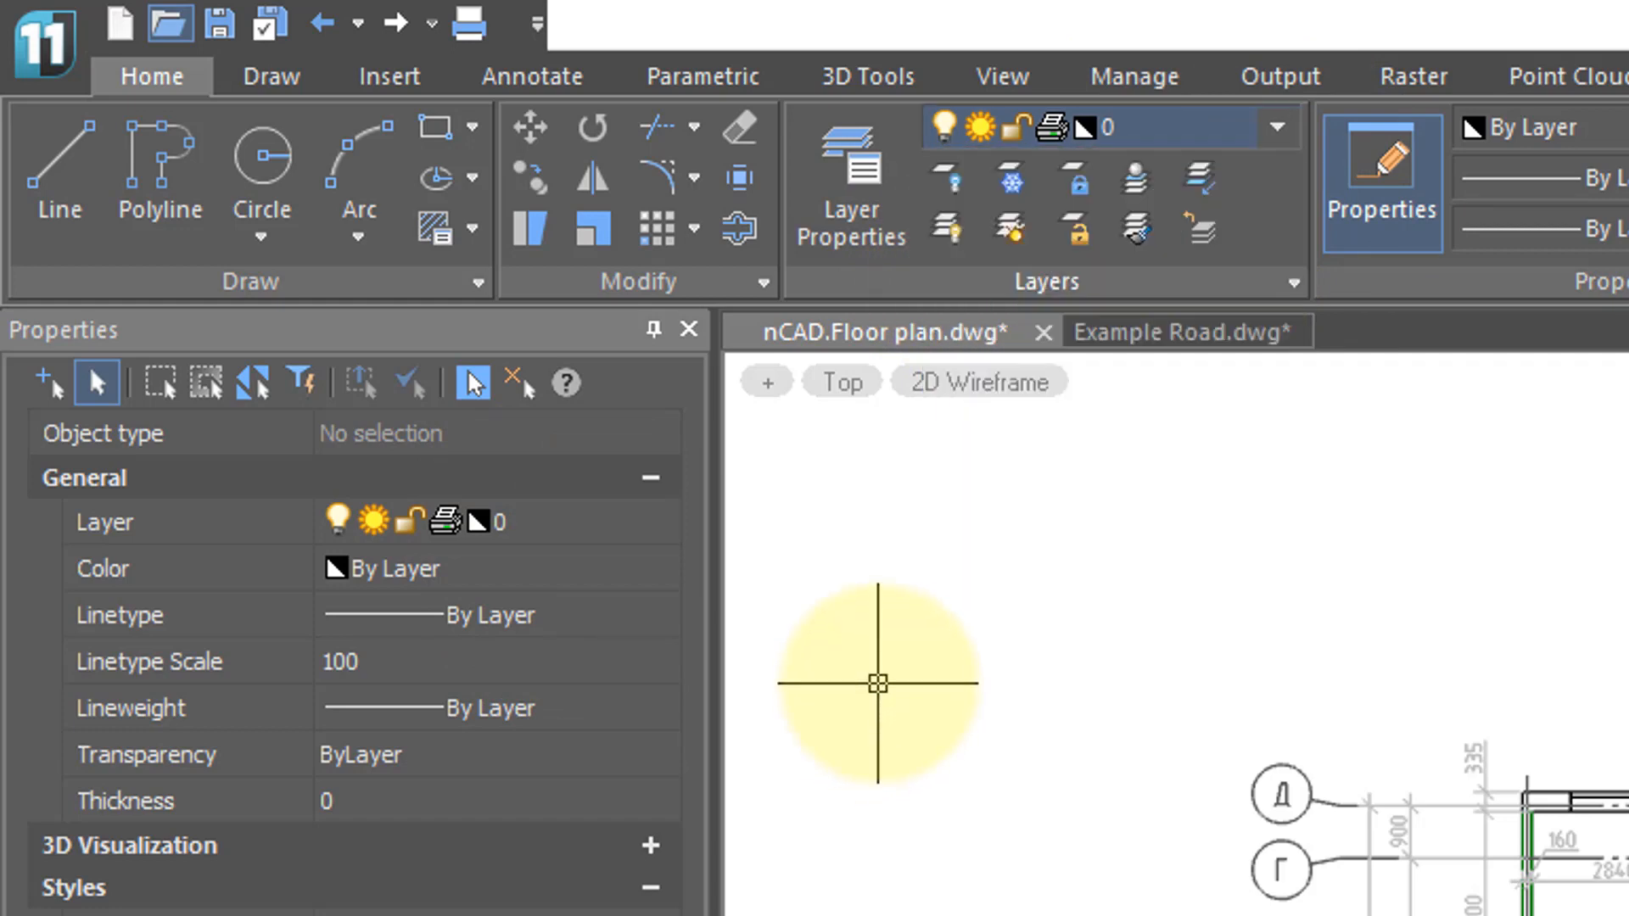
# Step: Open the layer settings and set the Elevator layer's color to index color 98
pyautogui.click(1277, 127)
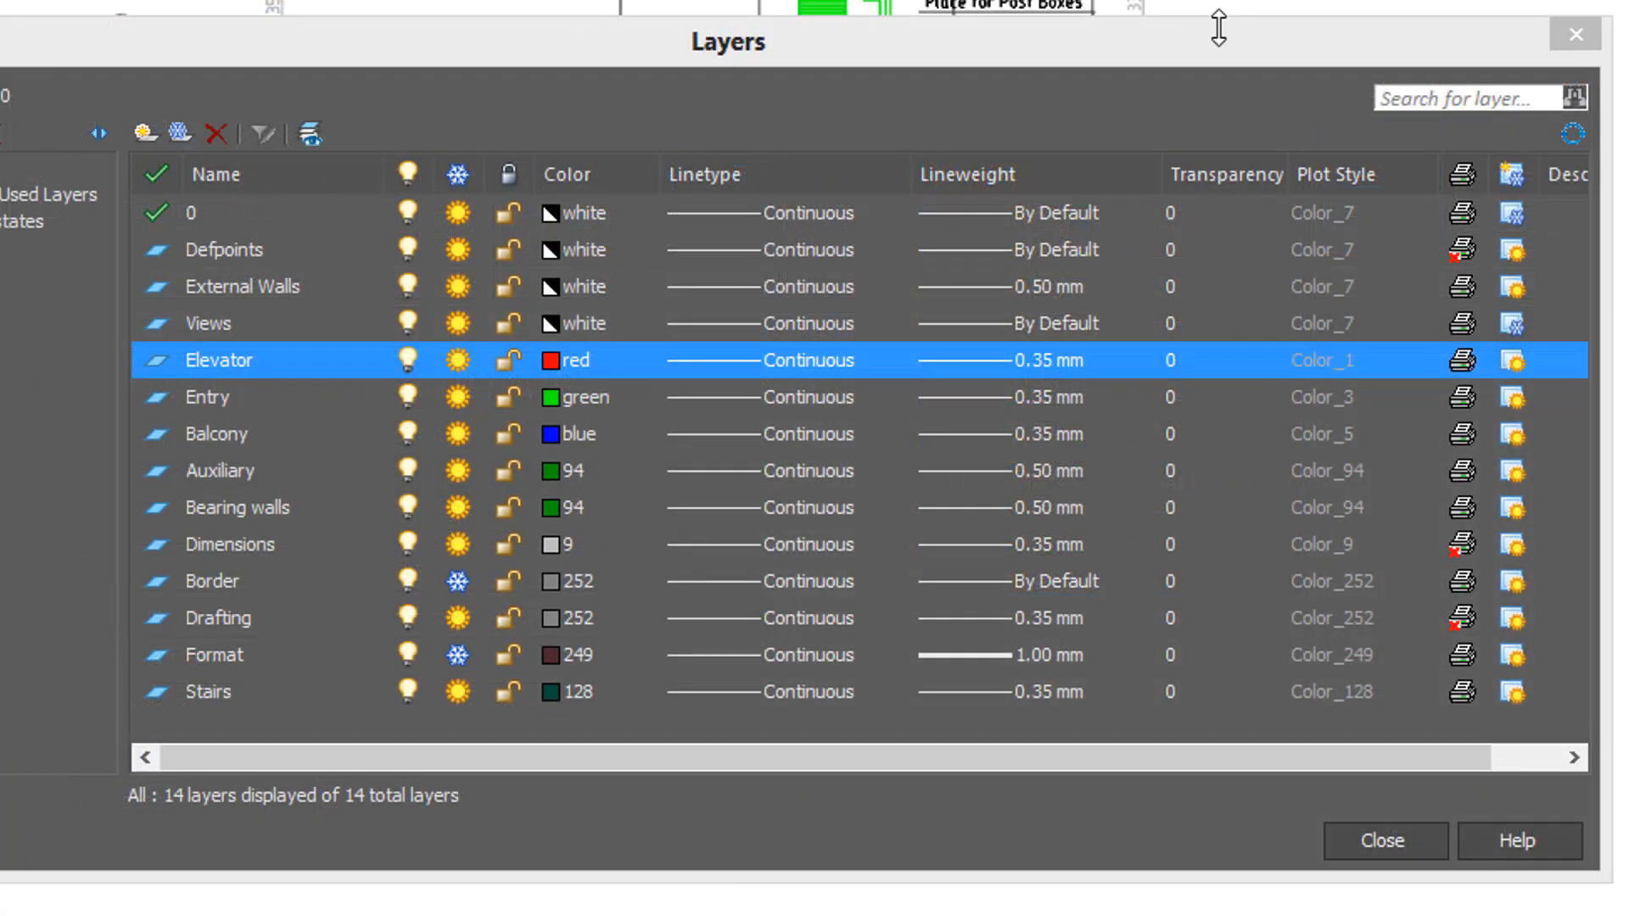
pyautogui.click(1199, 73)
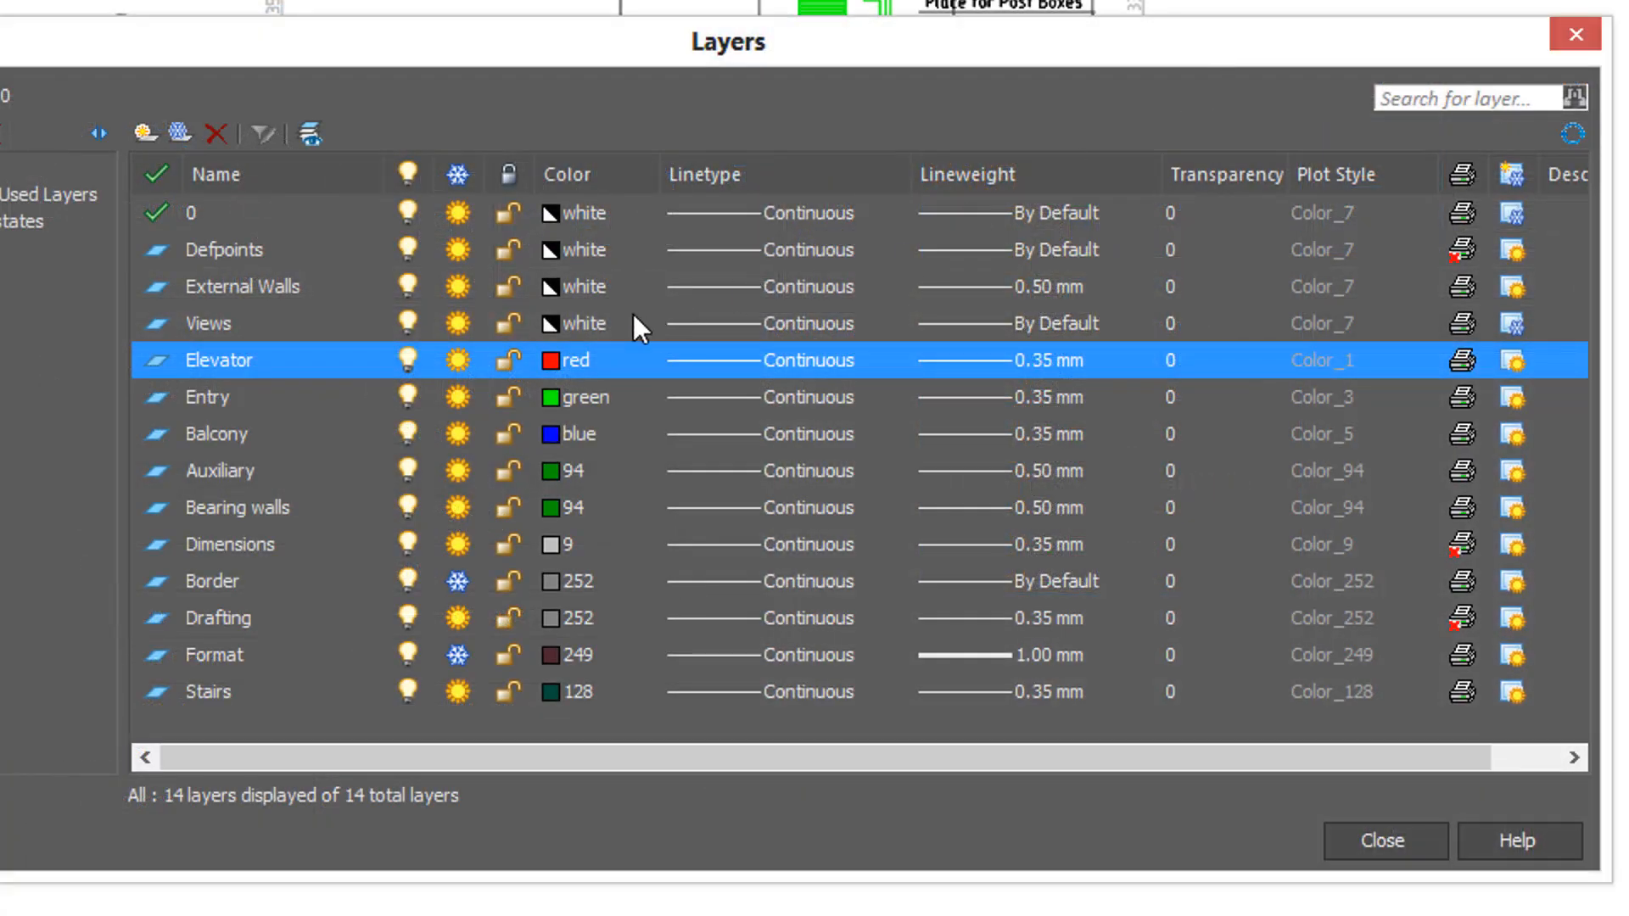
pyautogui.click(582, 356)
pyautogui.click(618, 713)
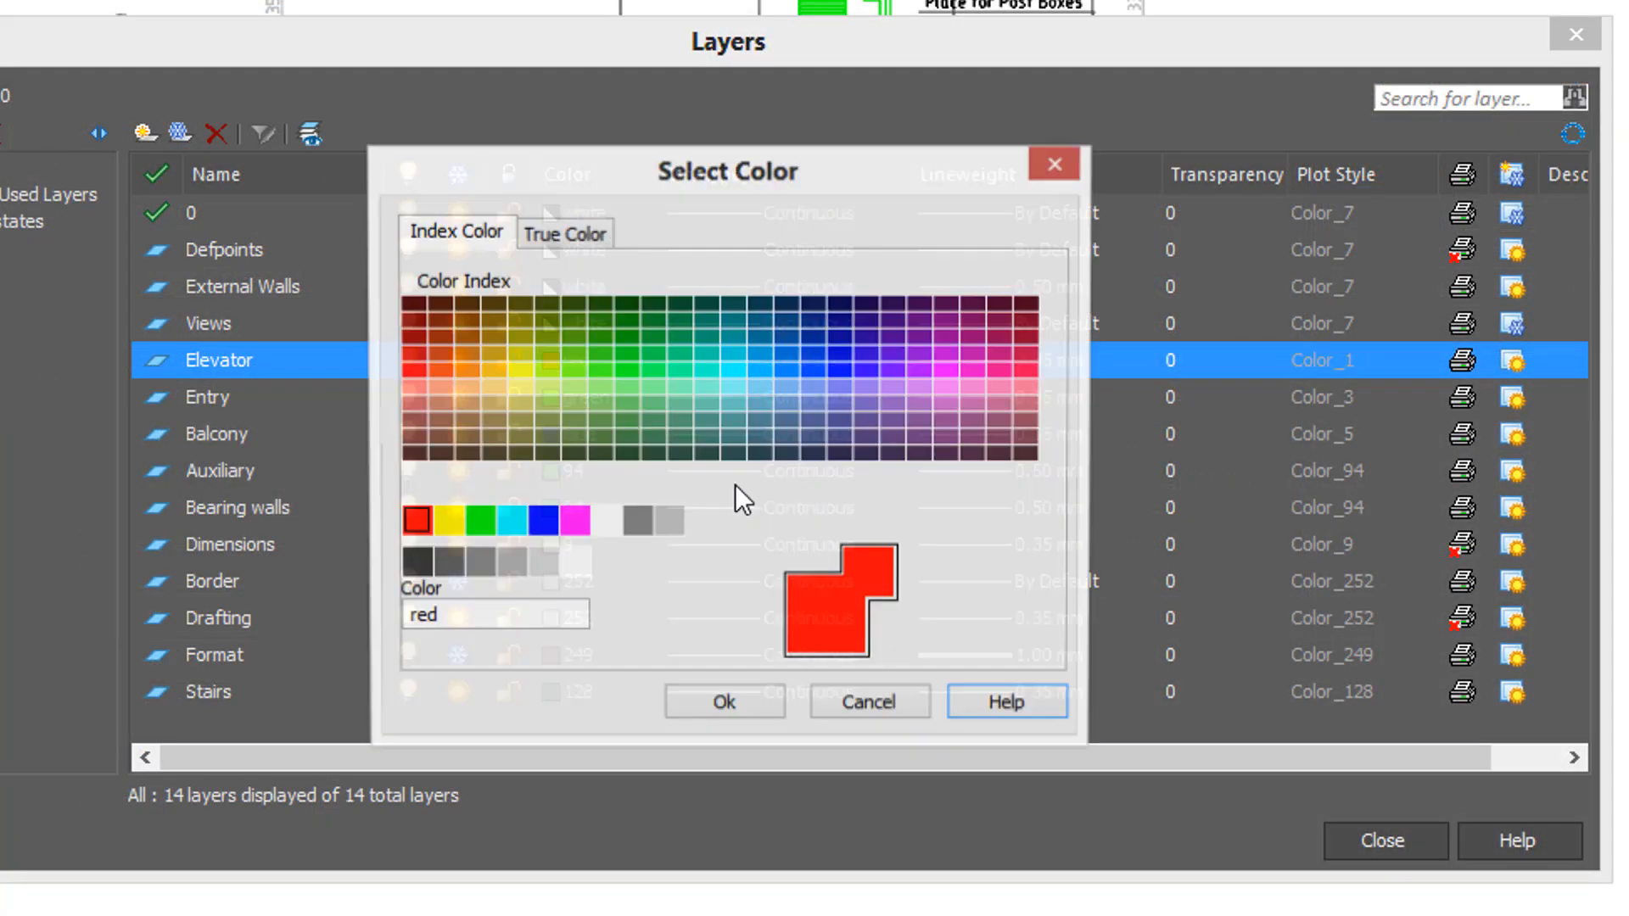
pyautogui.click(628, 308)
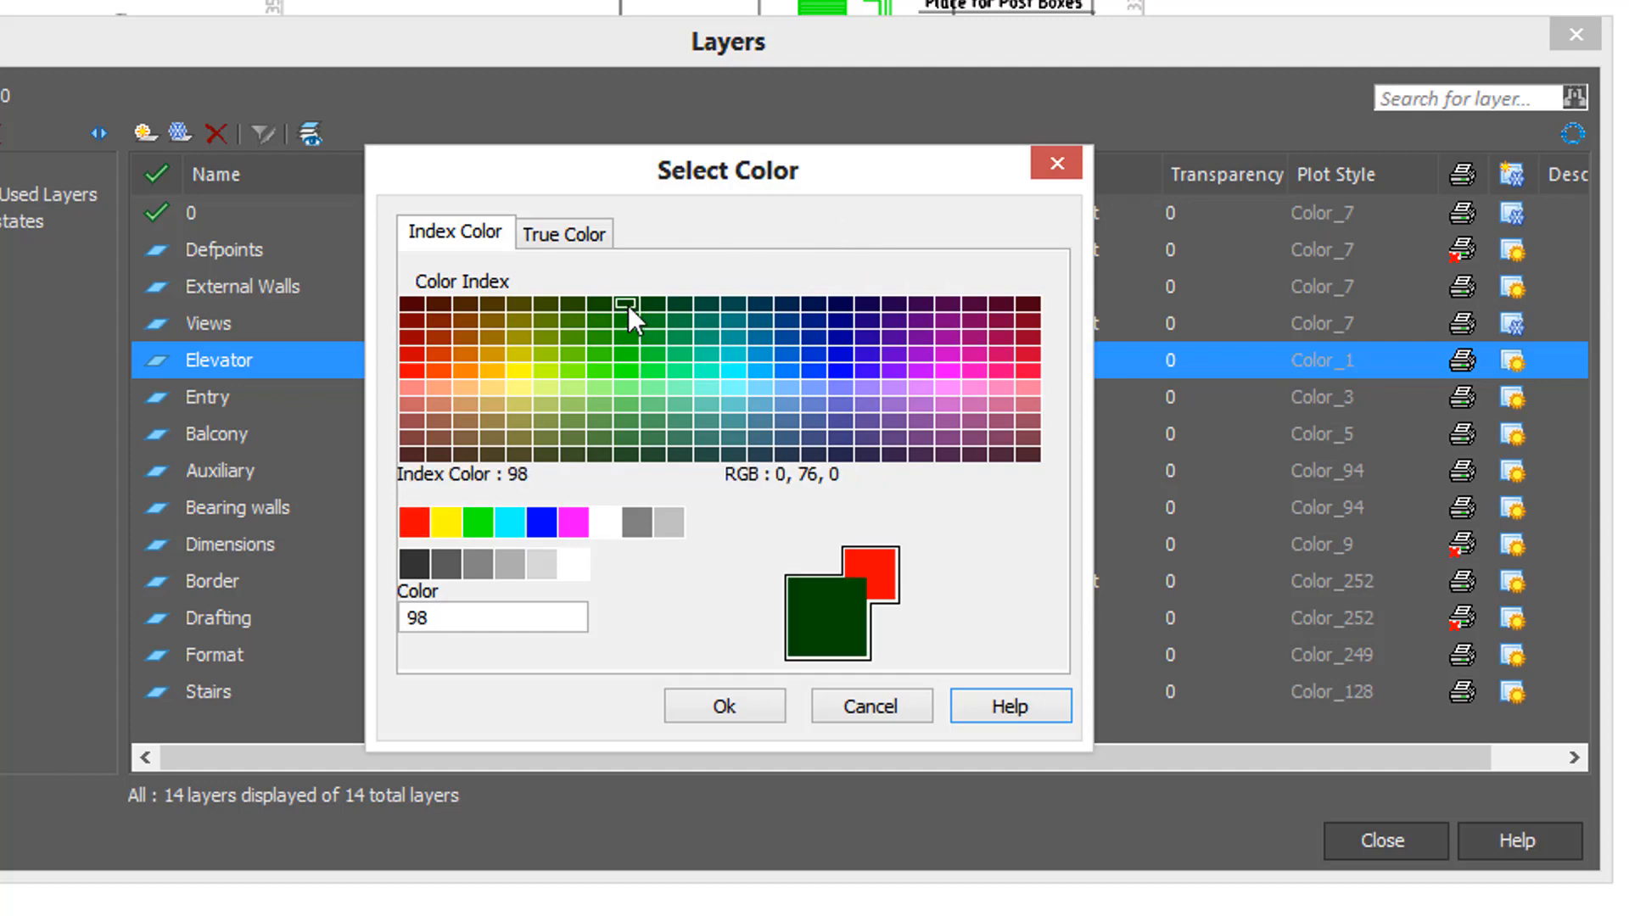
pyautogui.click(730, 710)
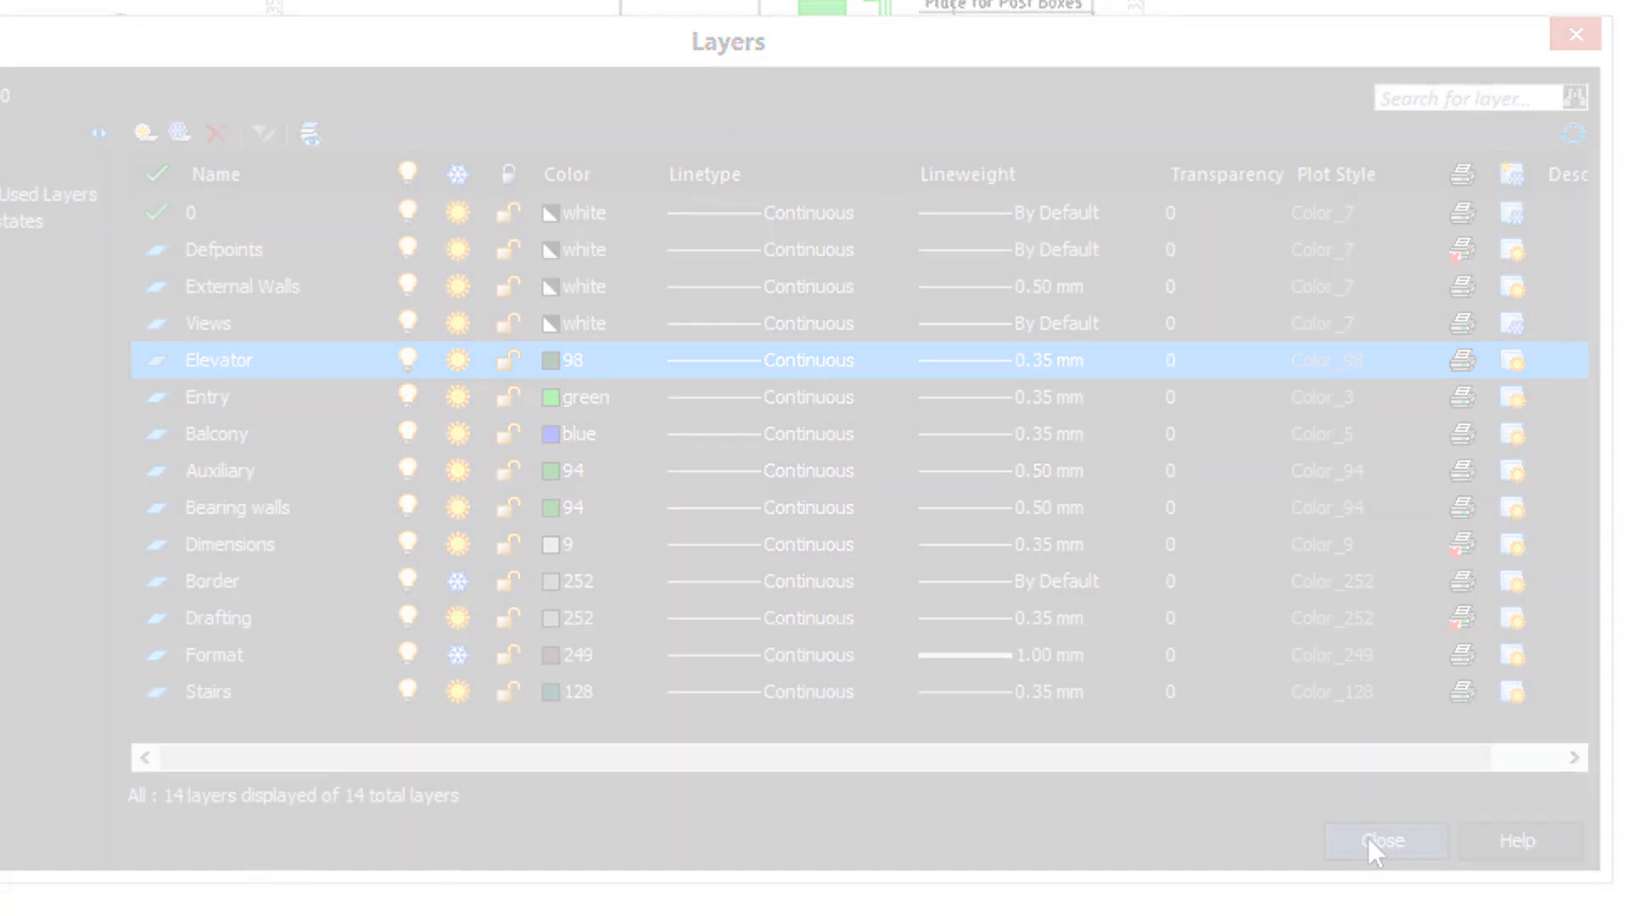